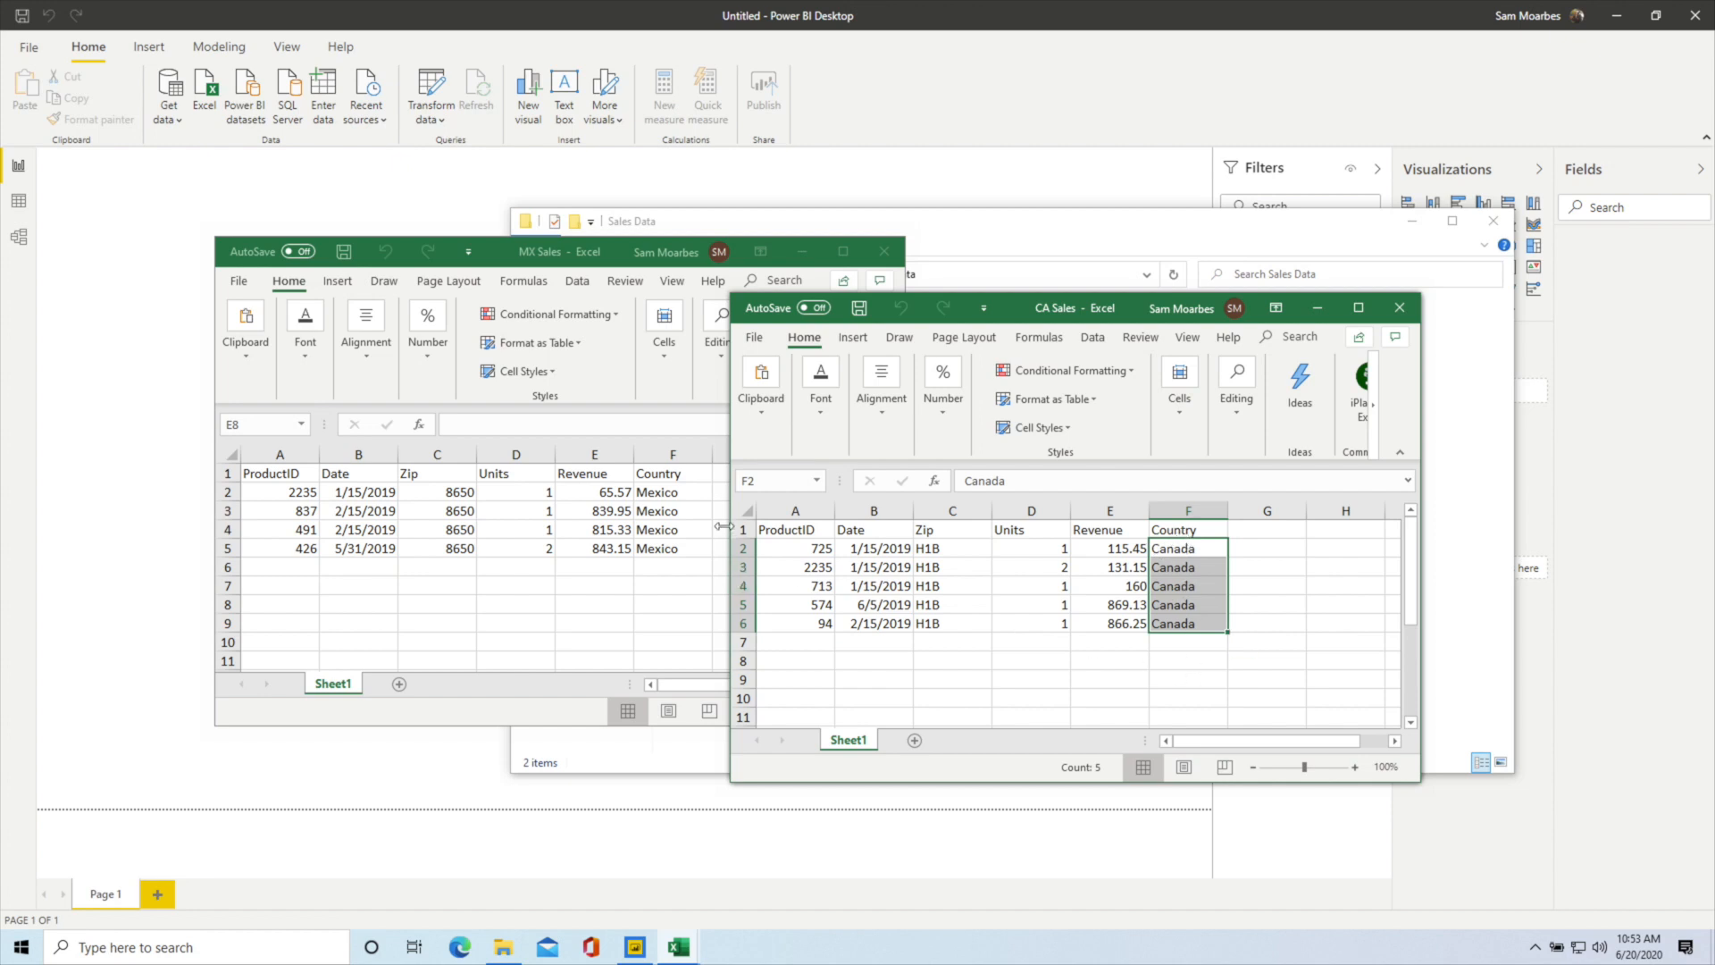
Bring the MX Sales workbook forward to examine its rows and return to the Power BI Desktop report
{"action": "left_click", "coordinate": [590, 600]}
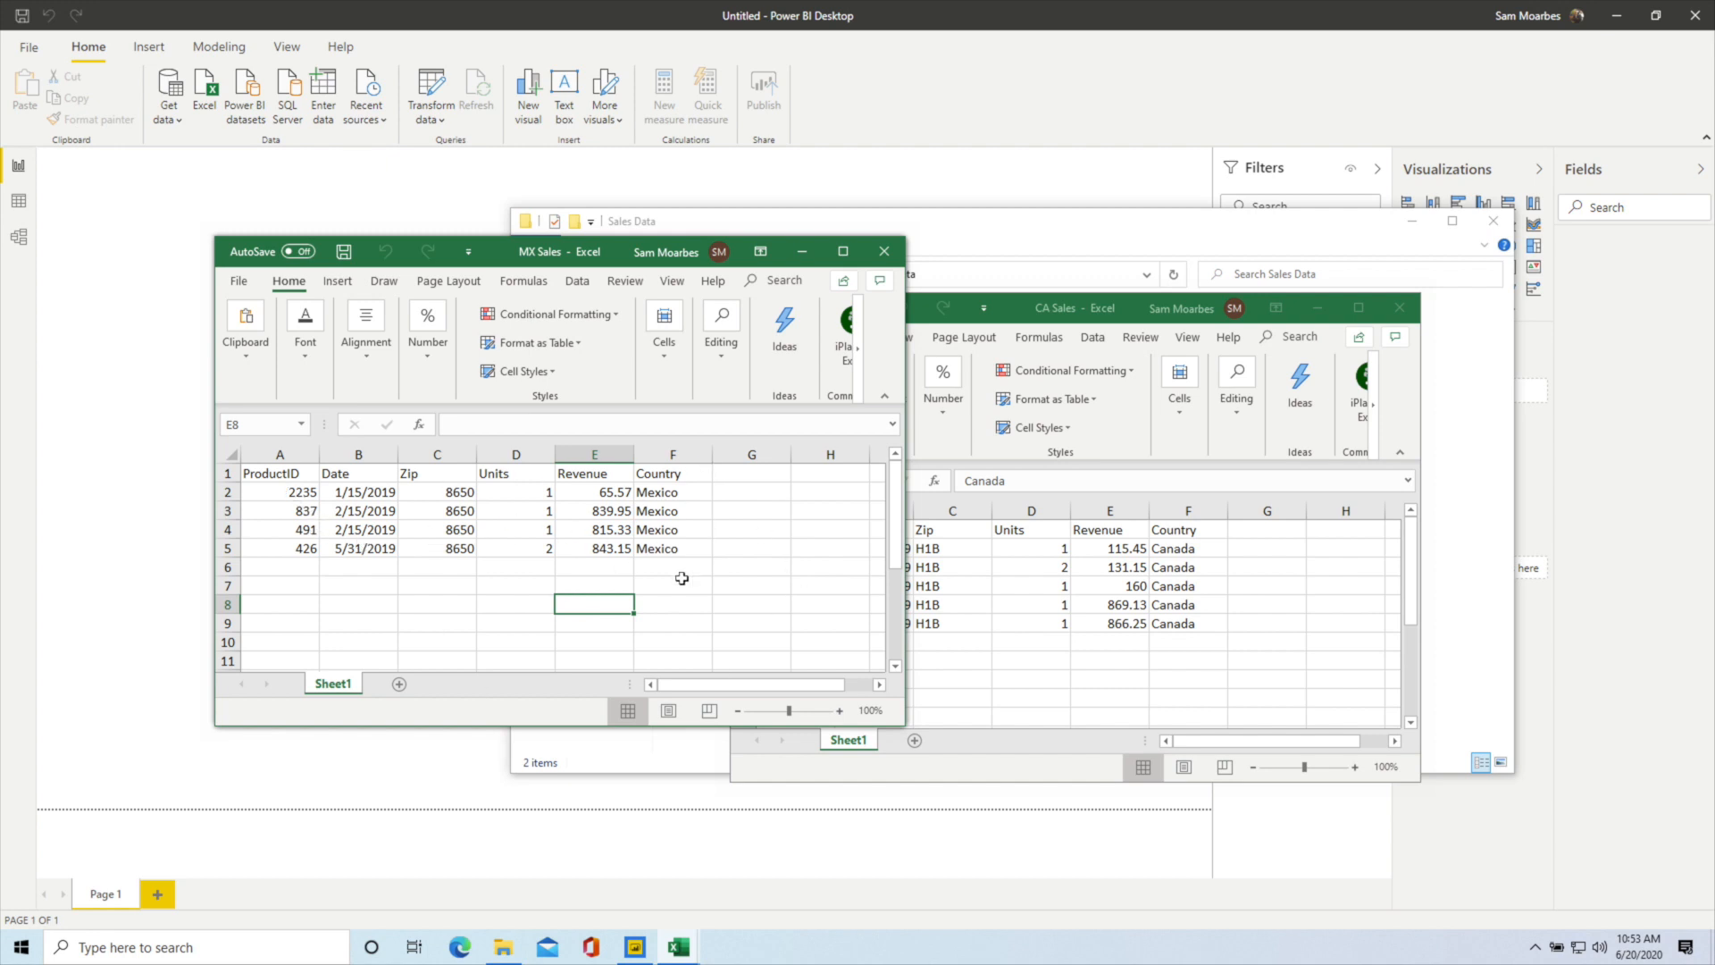
{"action": "left_click", "coordinate": [543, 855]}
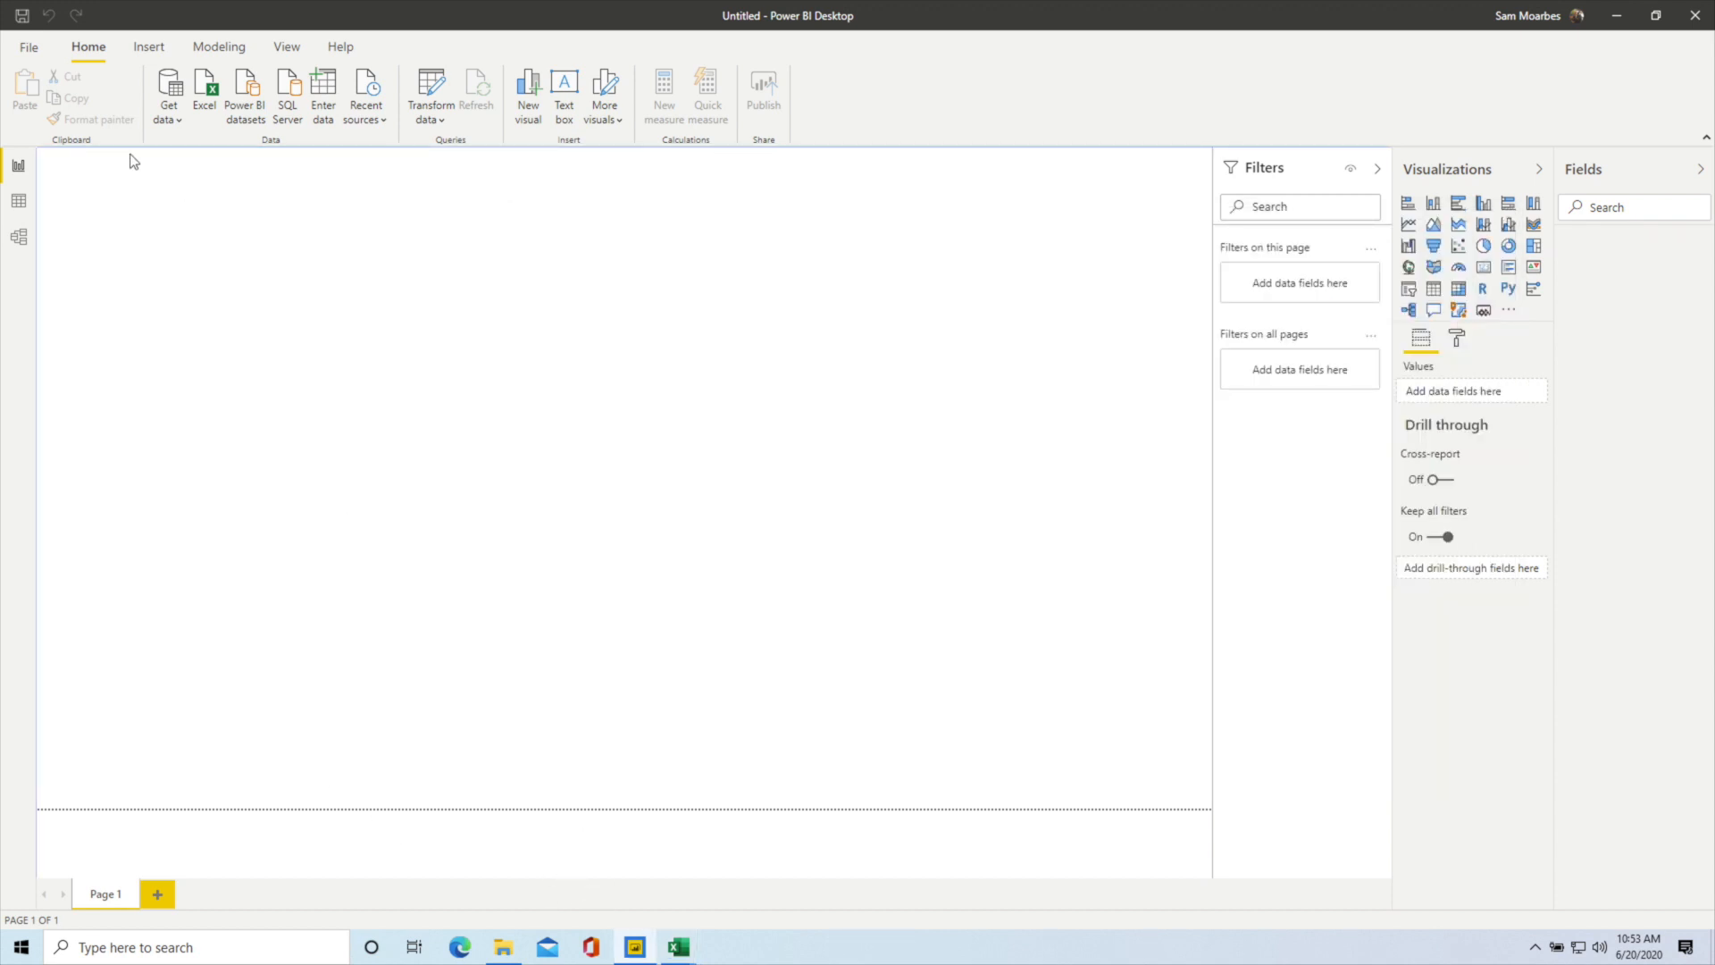
{"action": "left_click", "coordinate": [179, 90]}
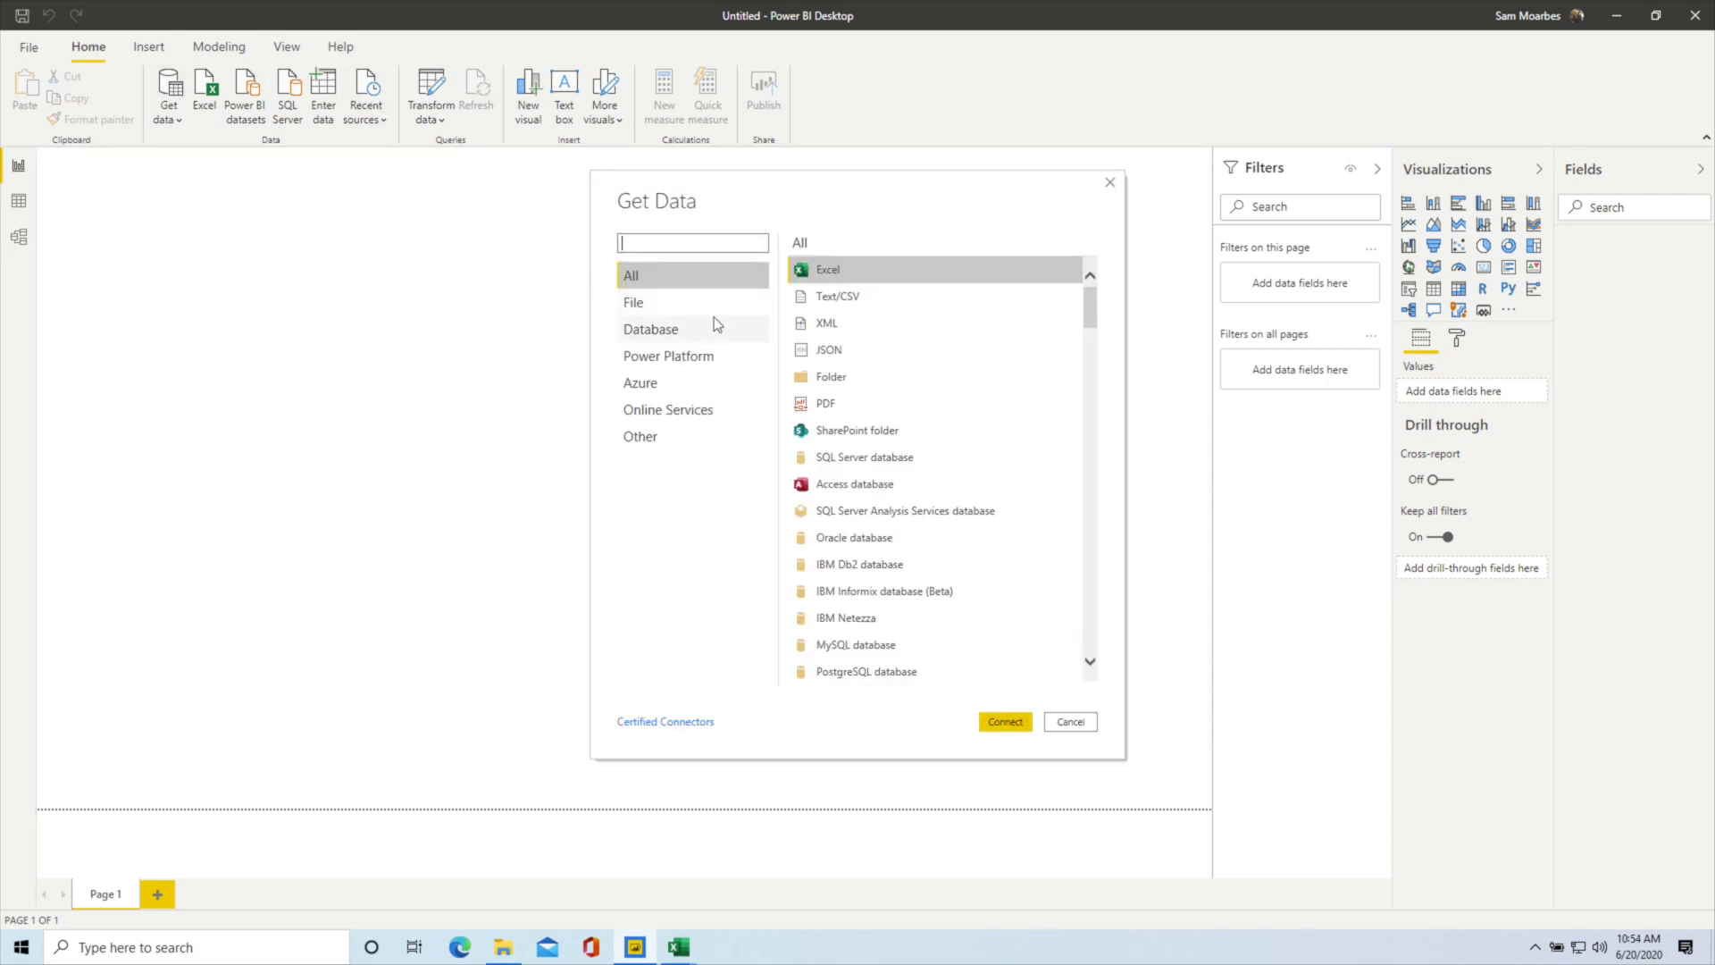
{"action": "left_click", "coordinate": [836, 374]}
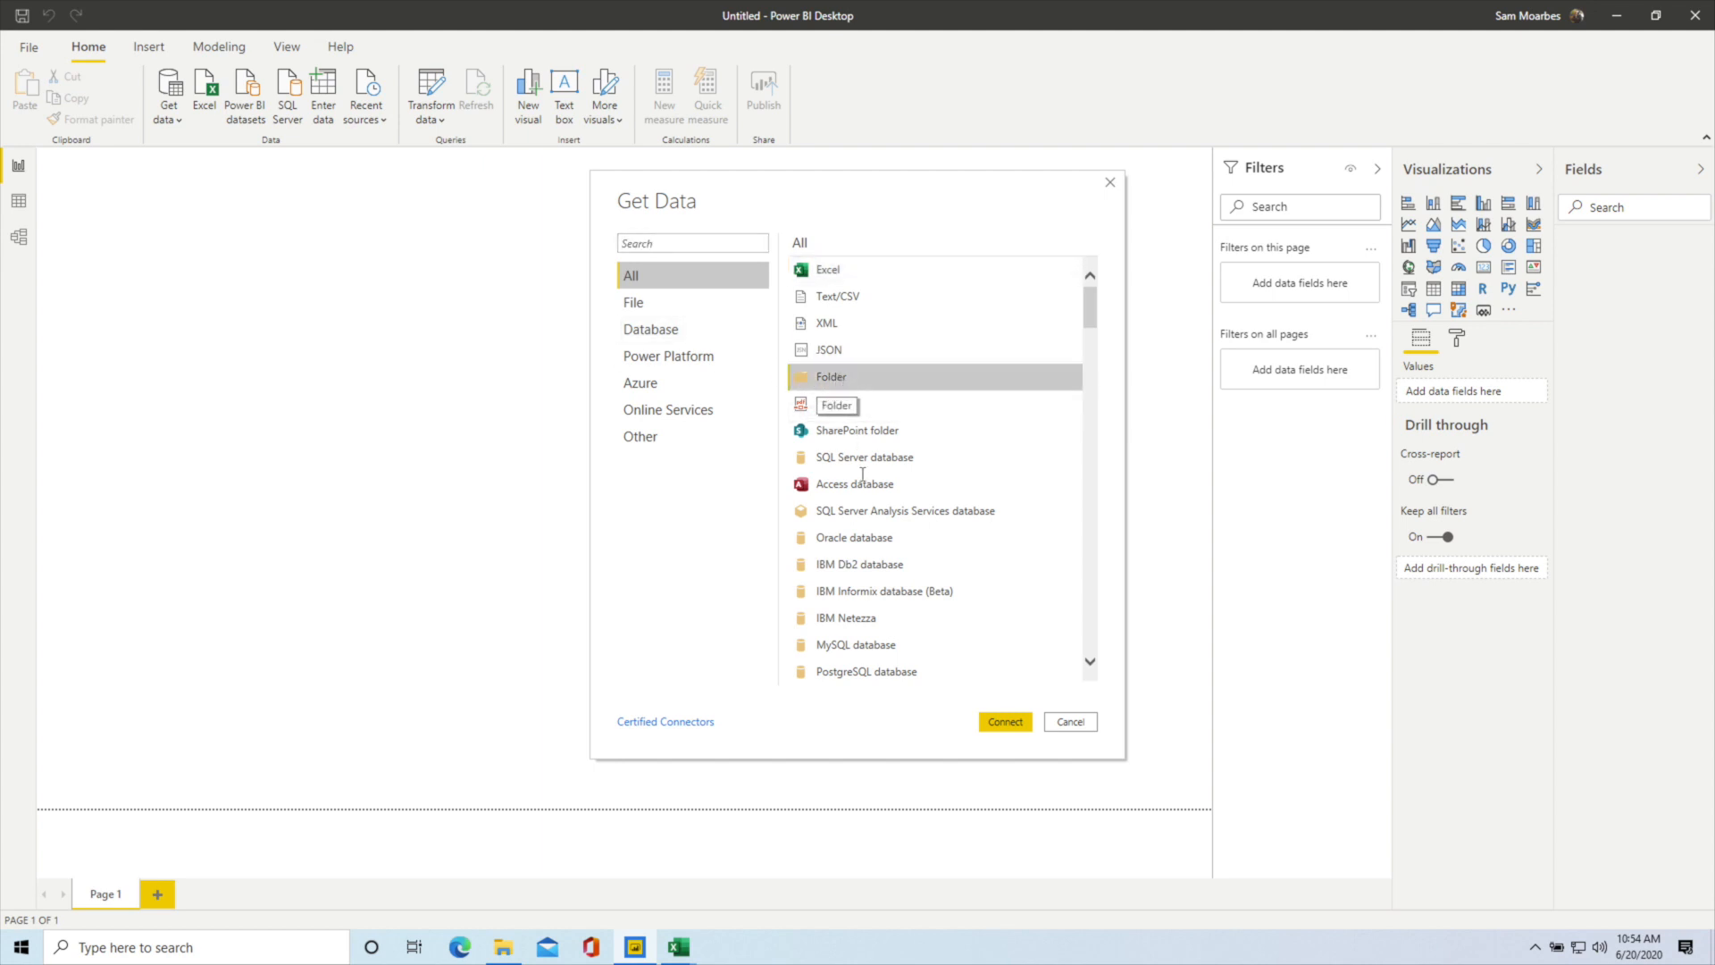
{"action": "left_click", "coordinate": [1005, 723]}
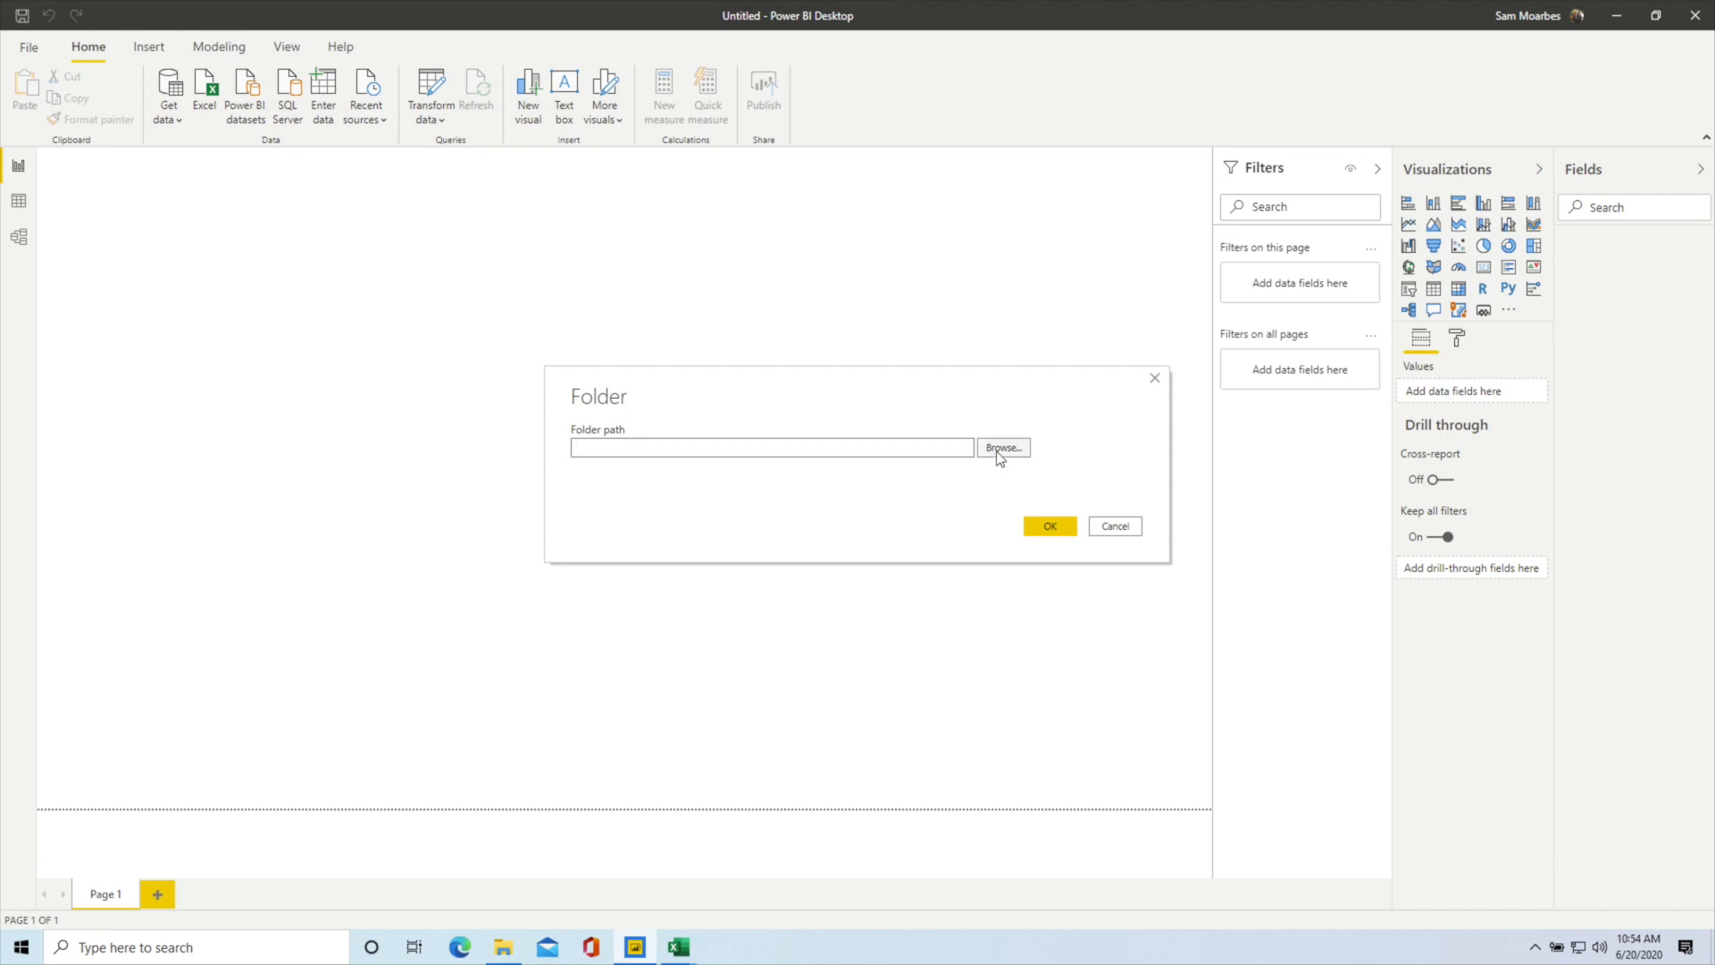
{"action": "left_click", "coordinate": [999, 455]}
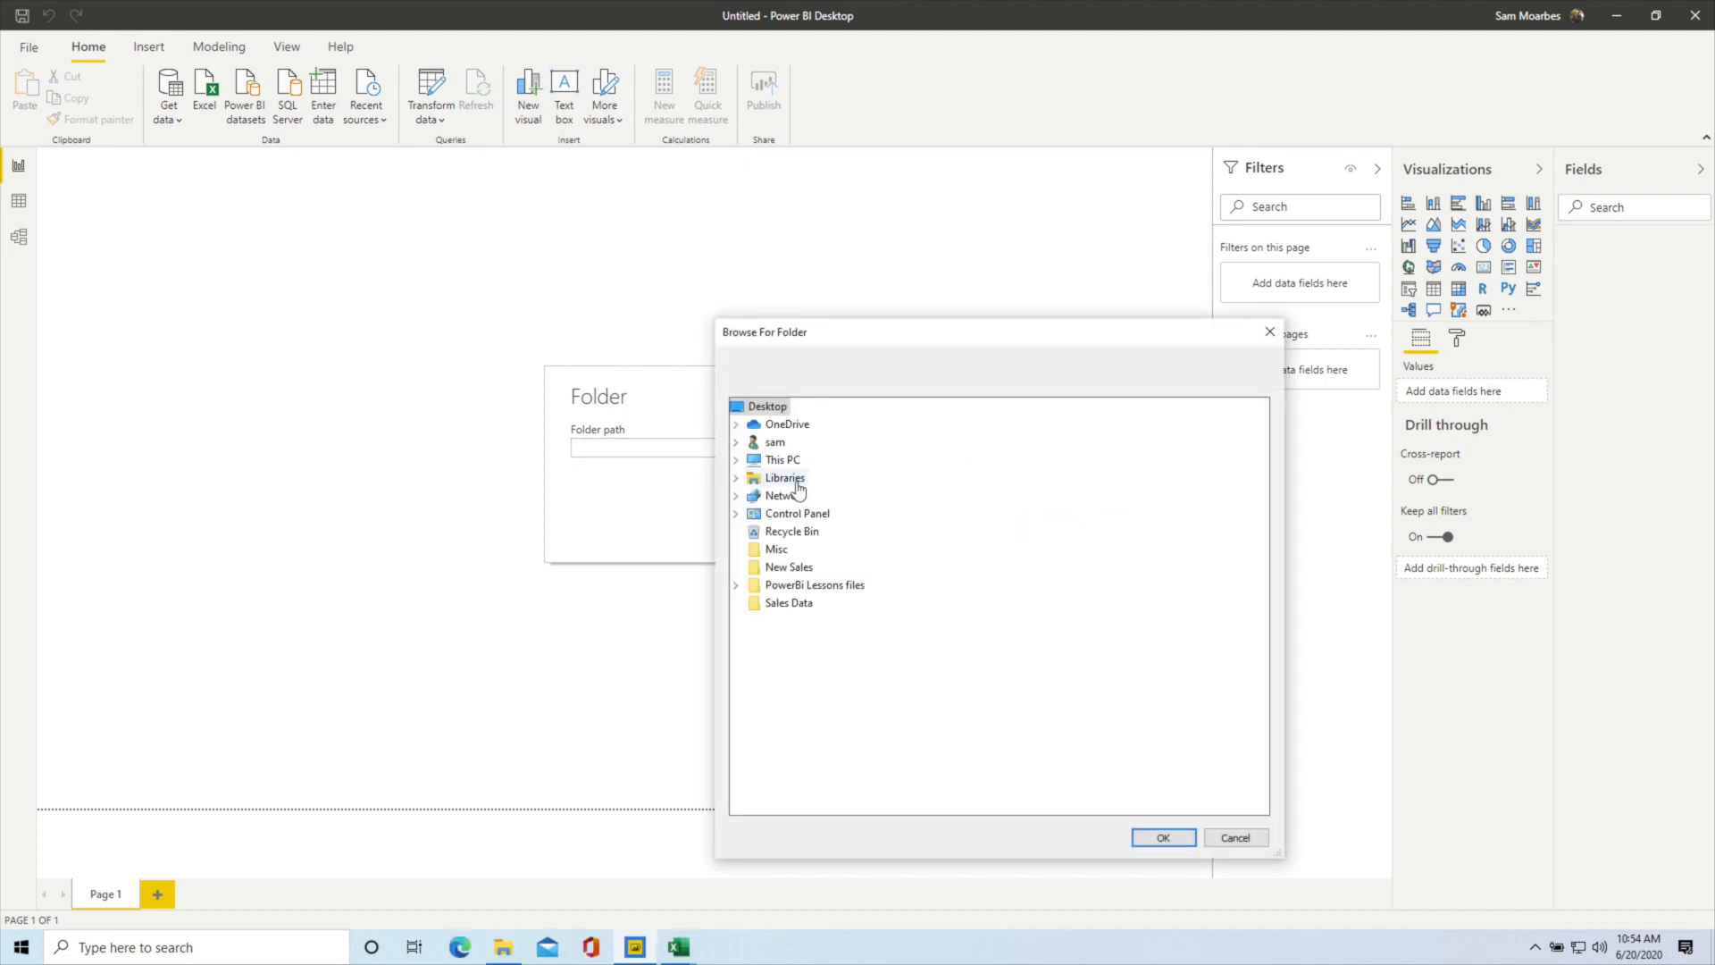
{"action": "left_click", "coordinate": [737, 460]}
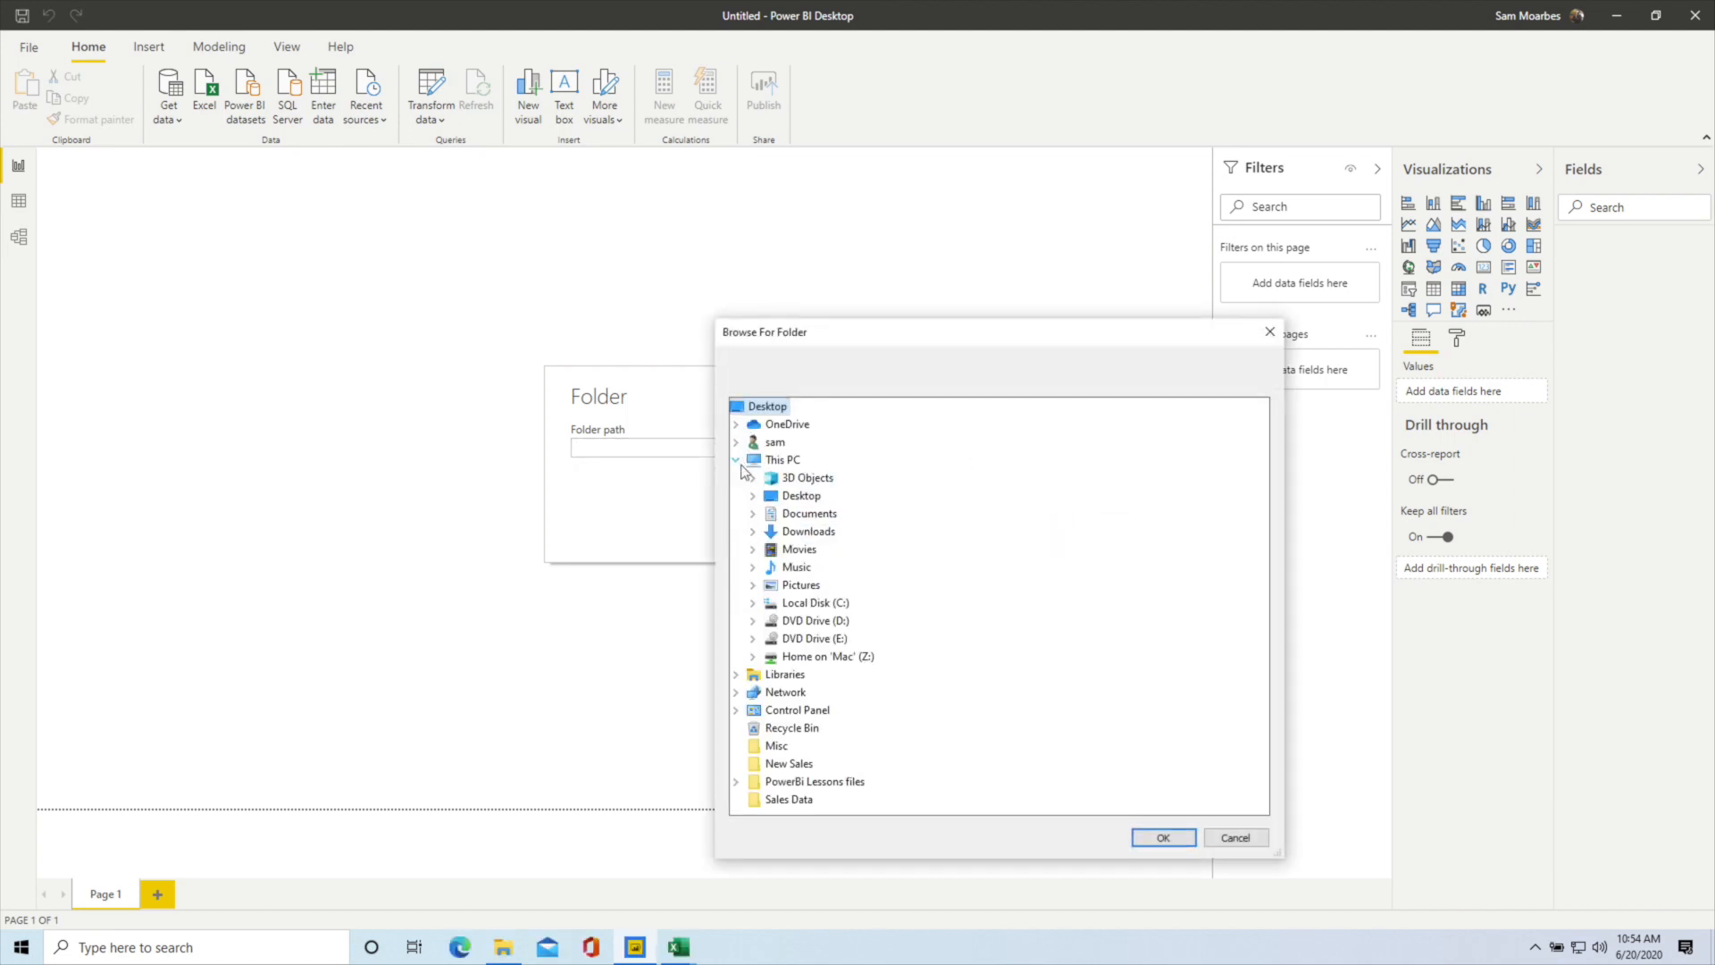
{"action": "left_click", "coordinate": [753, 497]}
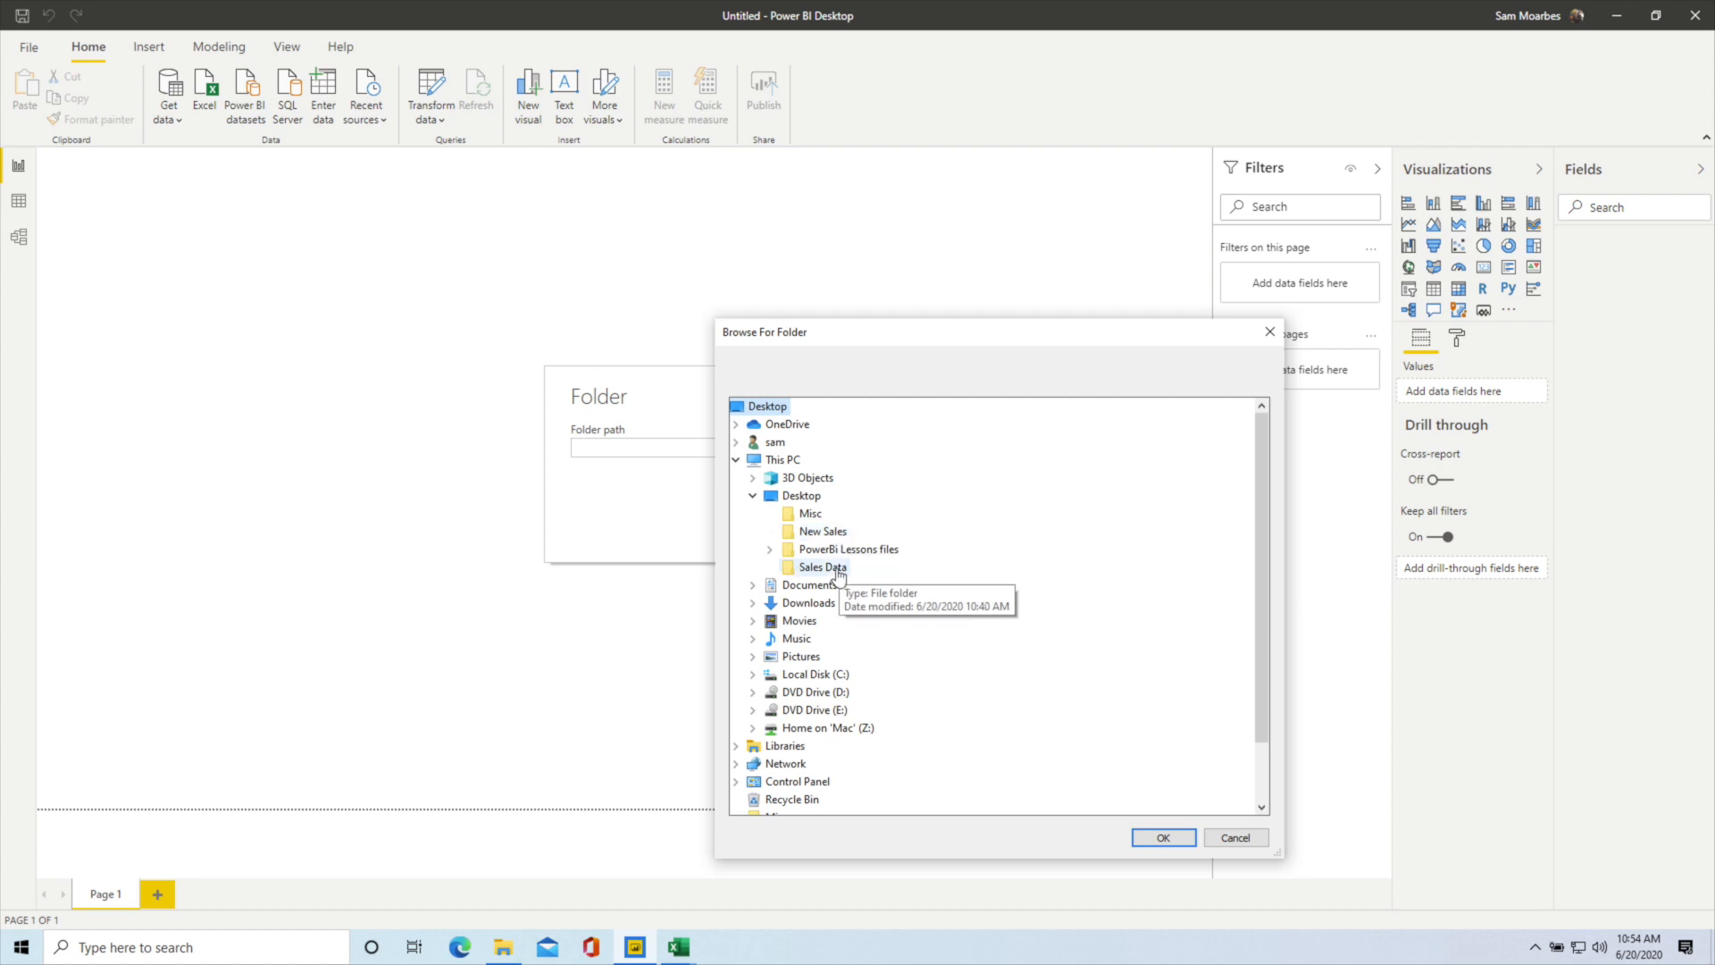
{"action": "left_click", "coordinate": [834, 570]}
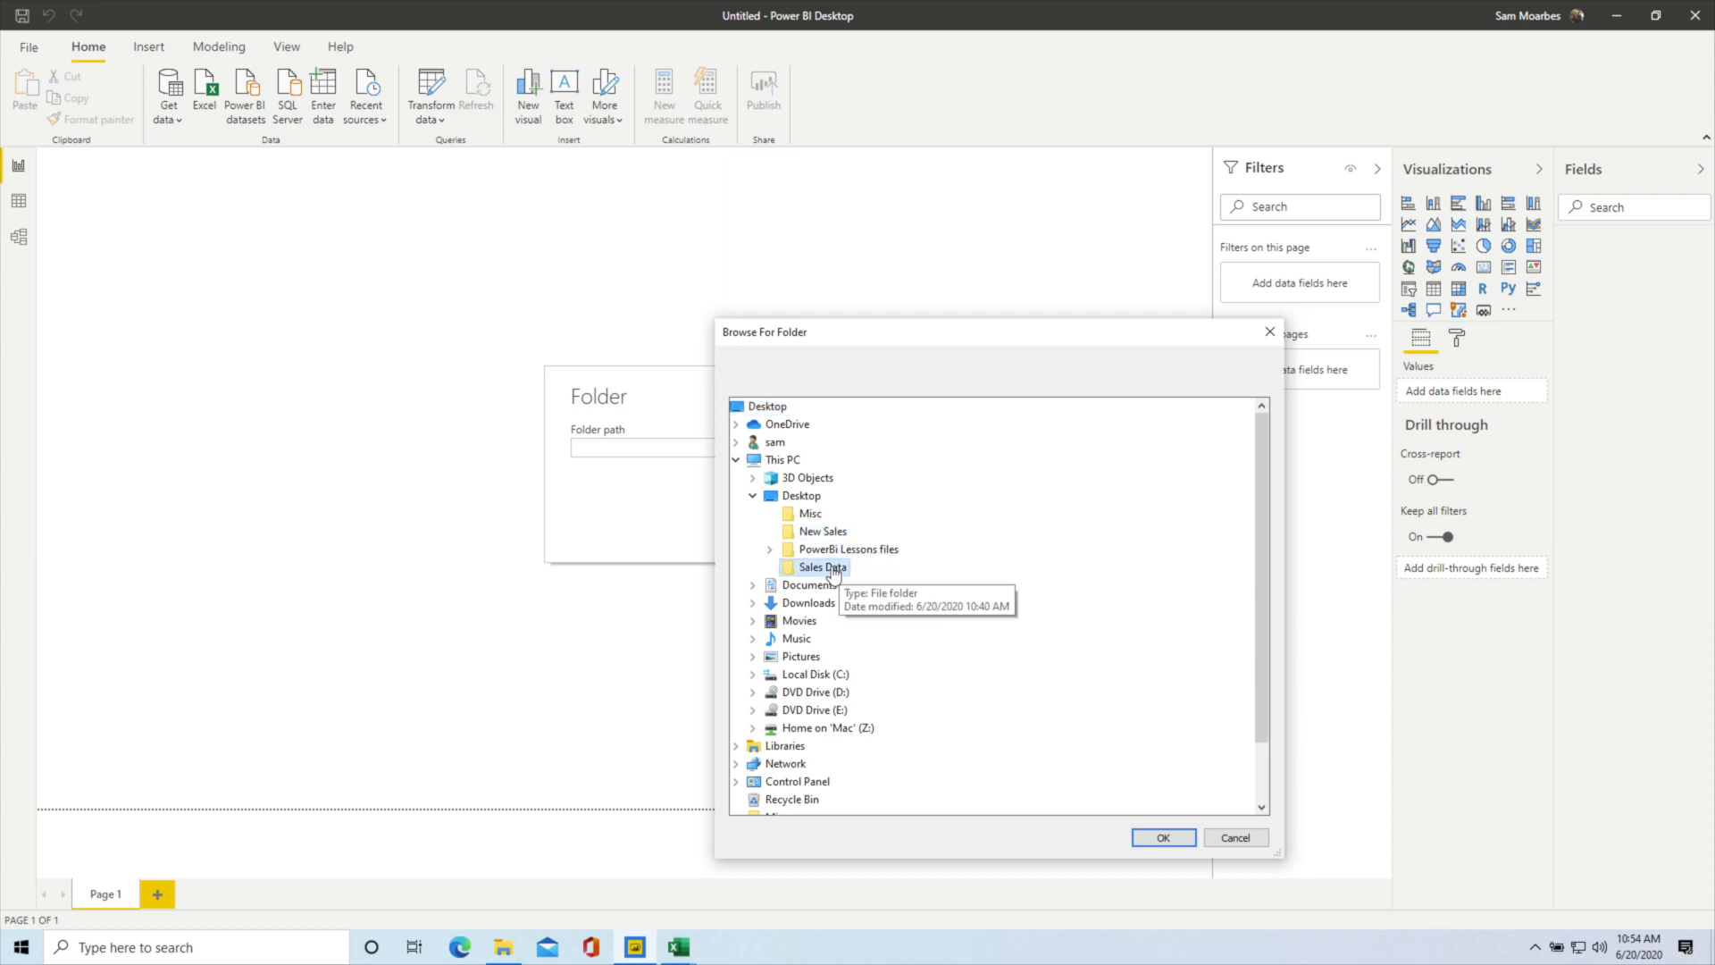
{"action": "left_click", "coordinate": [1188, 840]}
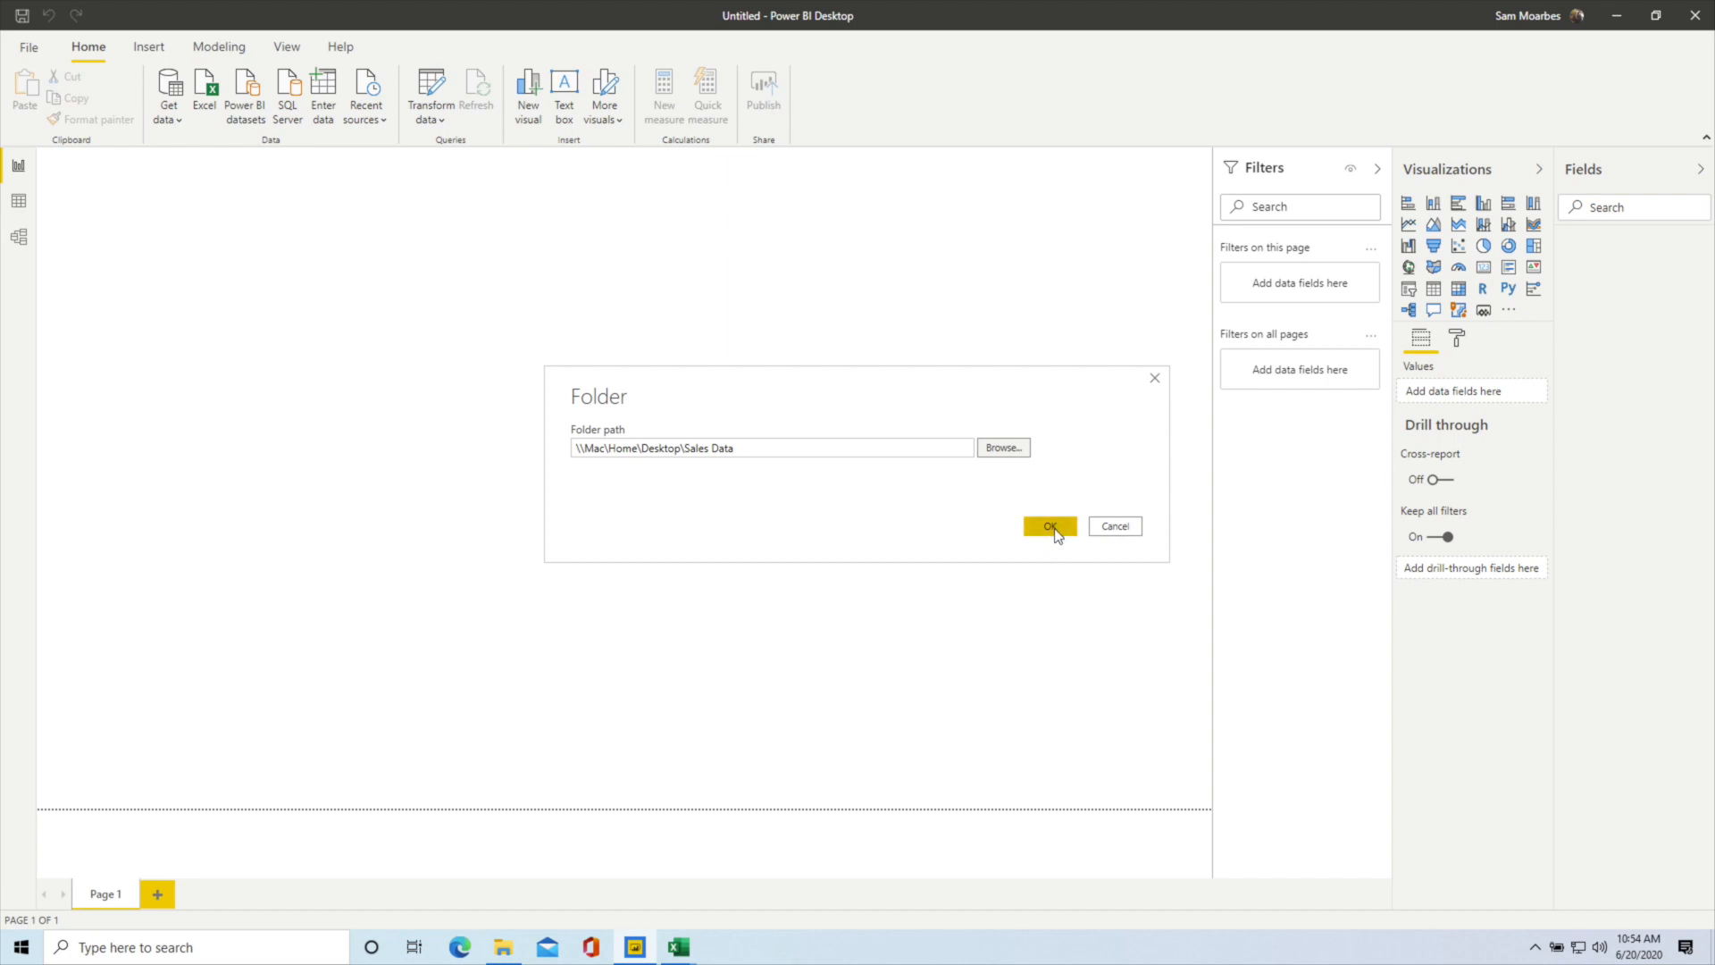
{"action": "left_click", "coordinate": [1056, 532]}
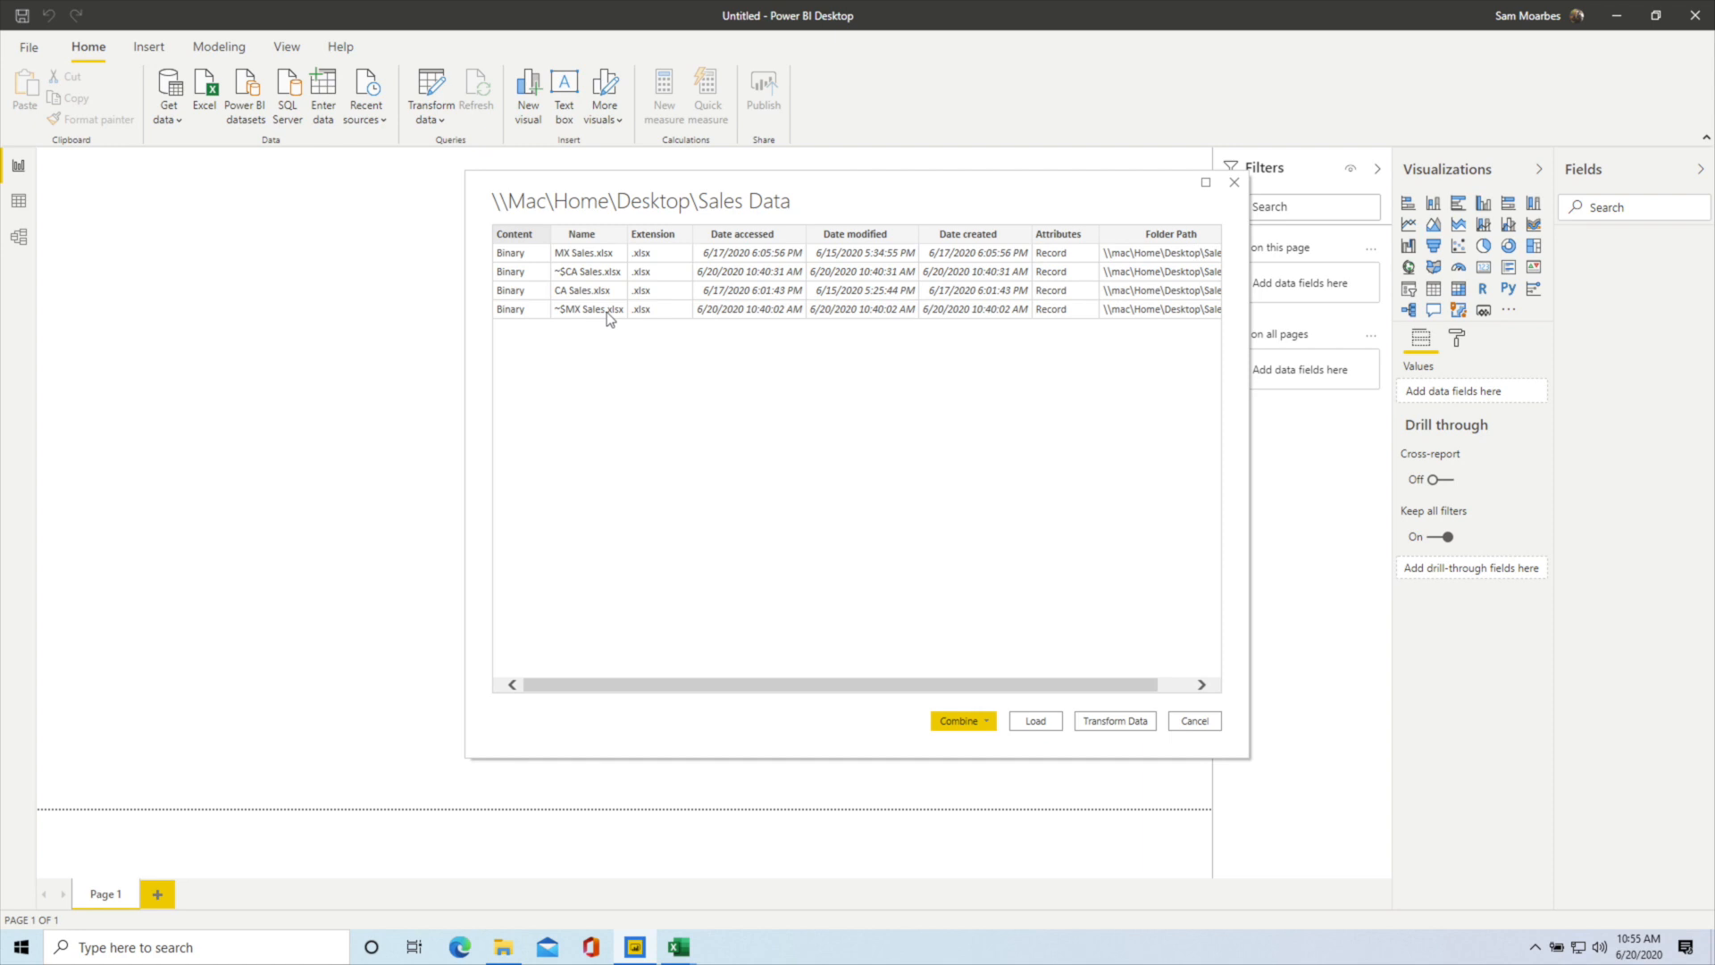
{"action": "left_click", "coordinate": [1194, 721]}
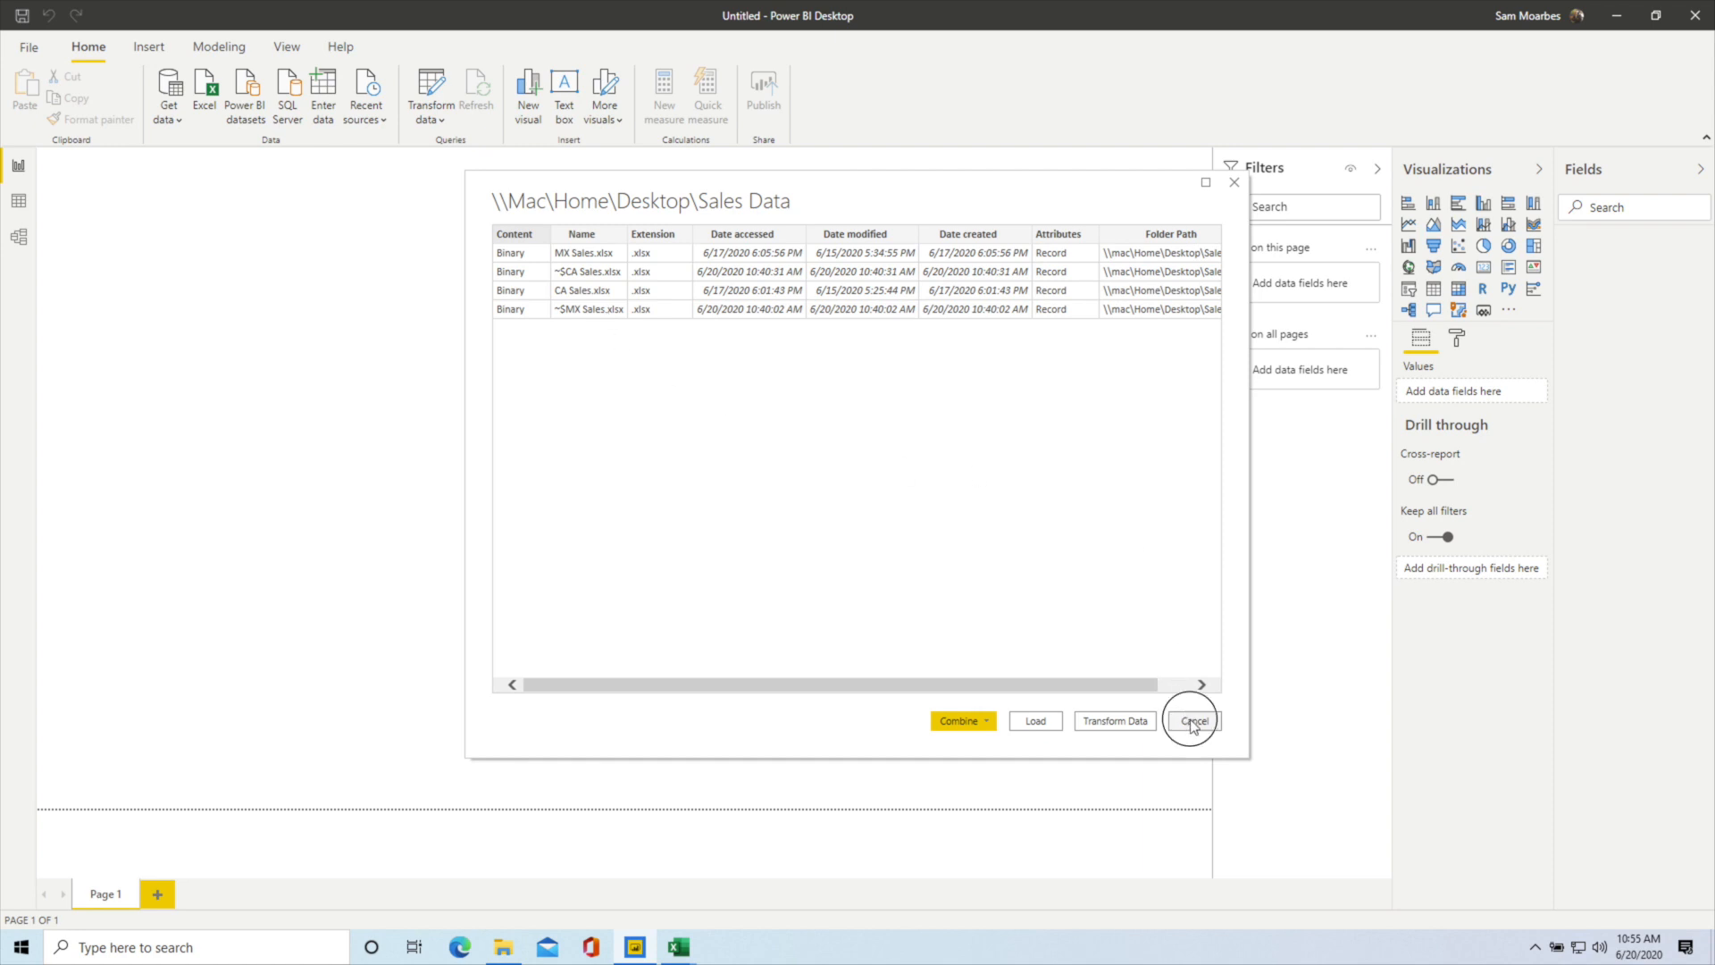
Close all open Excel windows
{"action": "right_click", "coordinate": [690, 953]}
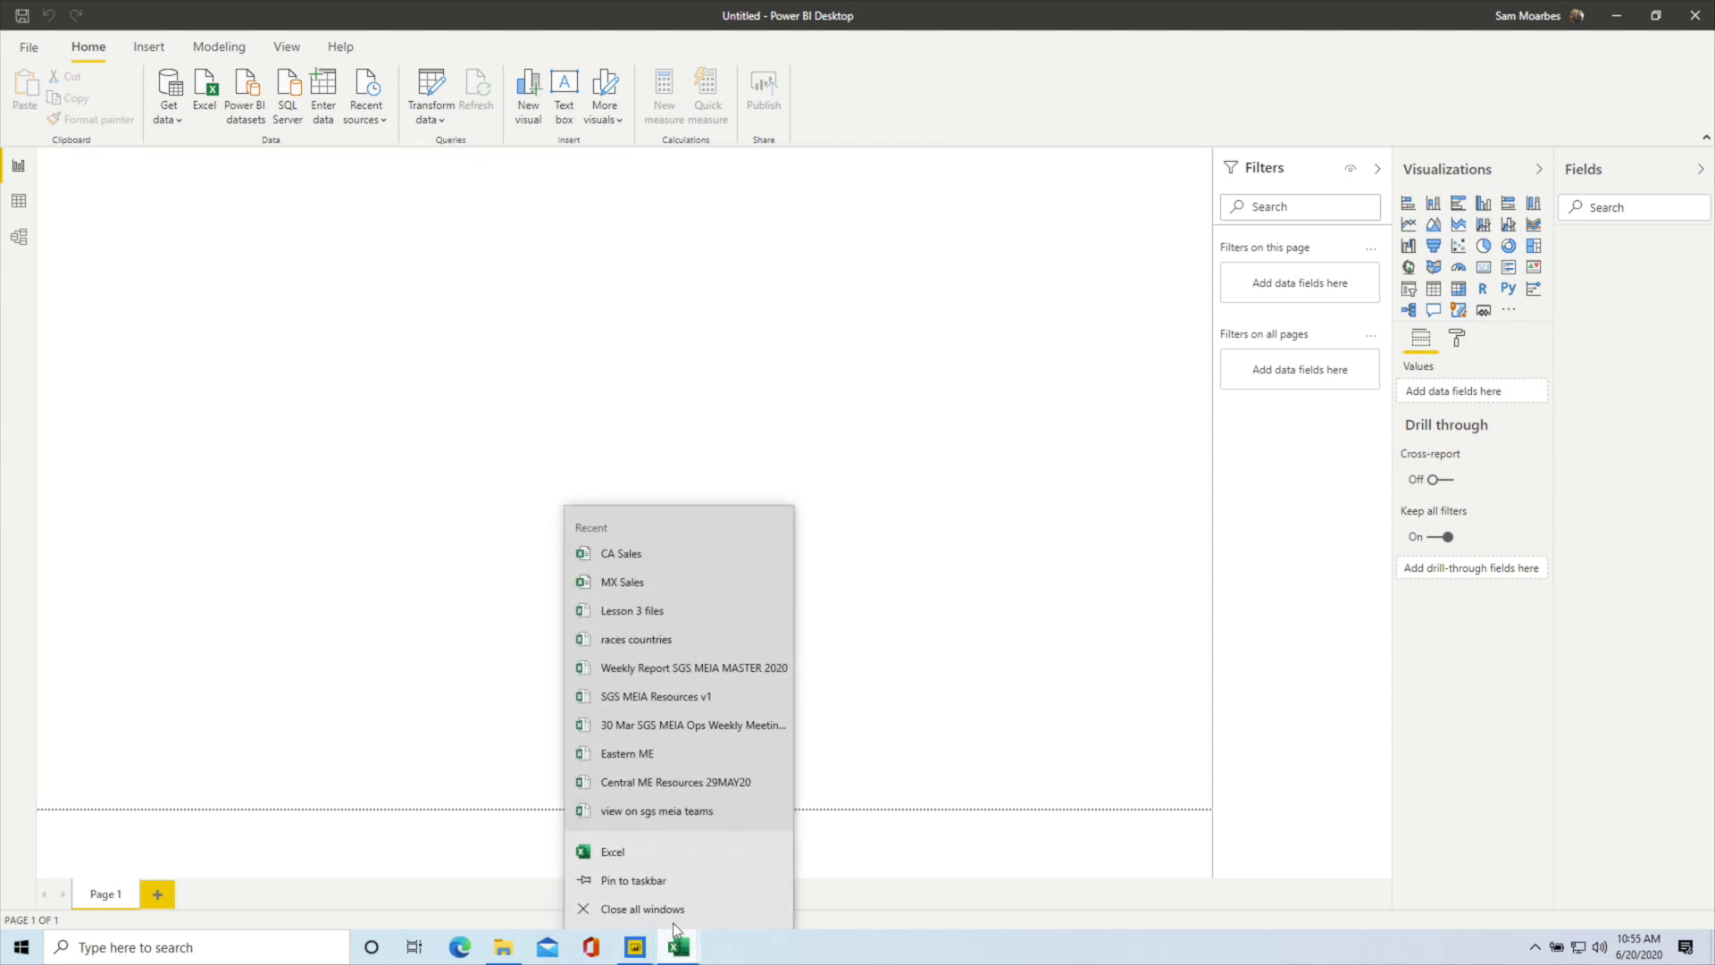
{"action": "left_click", "coordinate": [677, 909]}
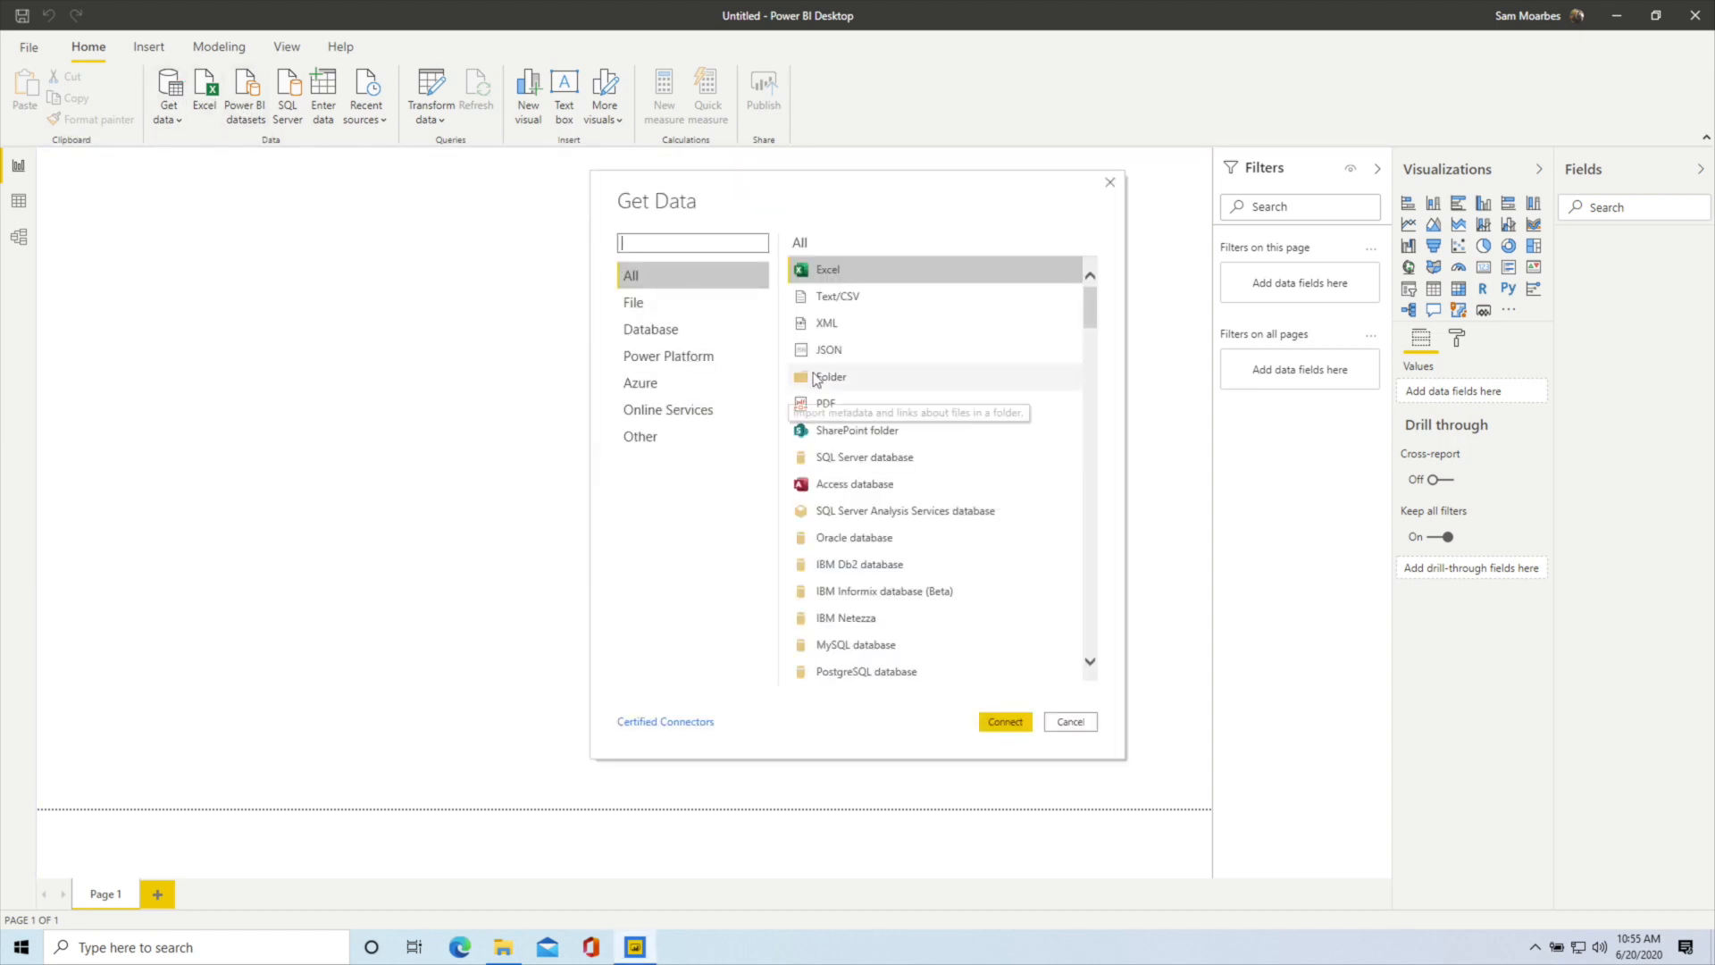
Connect to a Folder data source using the Sales Data folder on the Desktop
{"action": "left_click", "coordinate": [815, 380]}
{"action": "left_click", "coordinate": [1002, 722]}
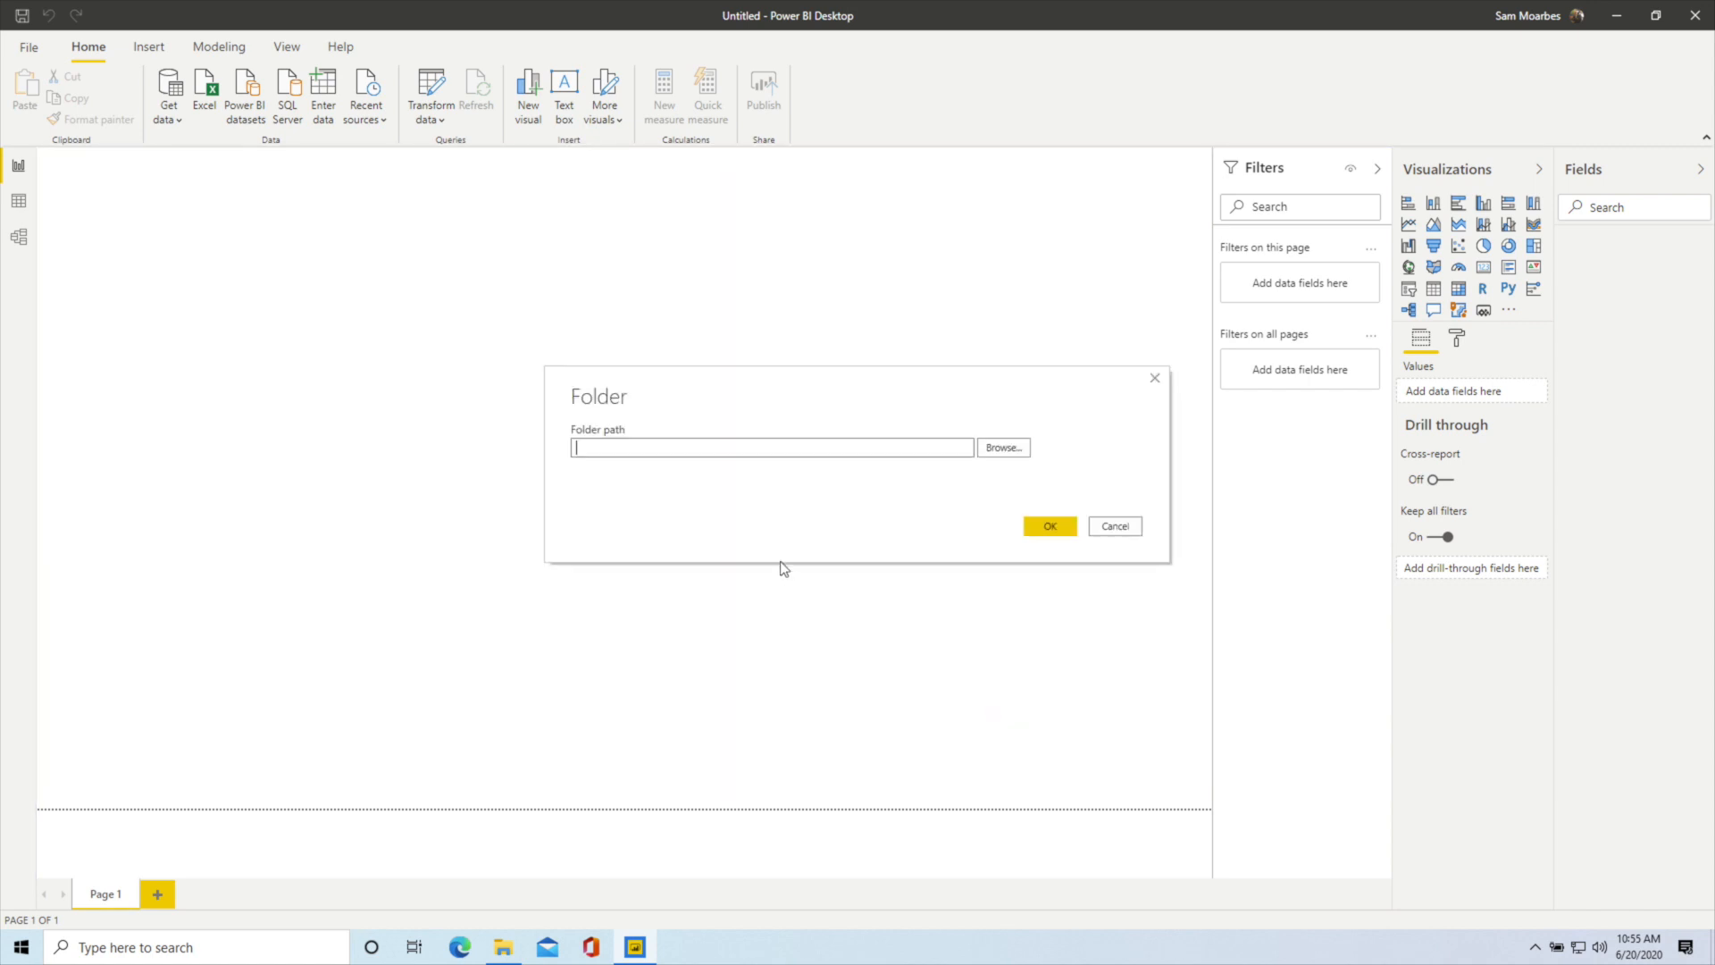
{"action": "left_click", "coordinate": [1000, 451]}
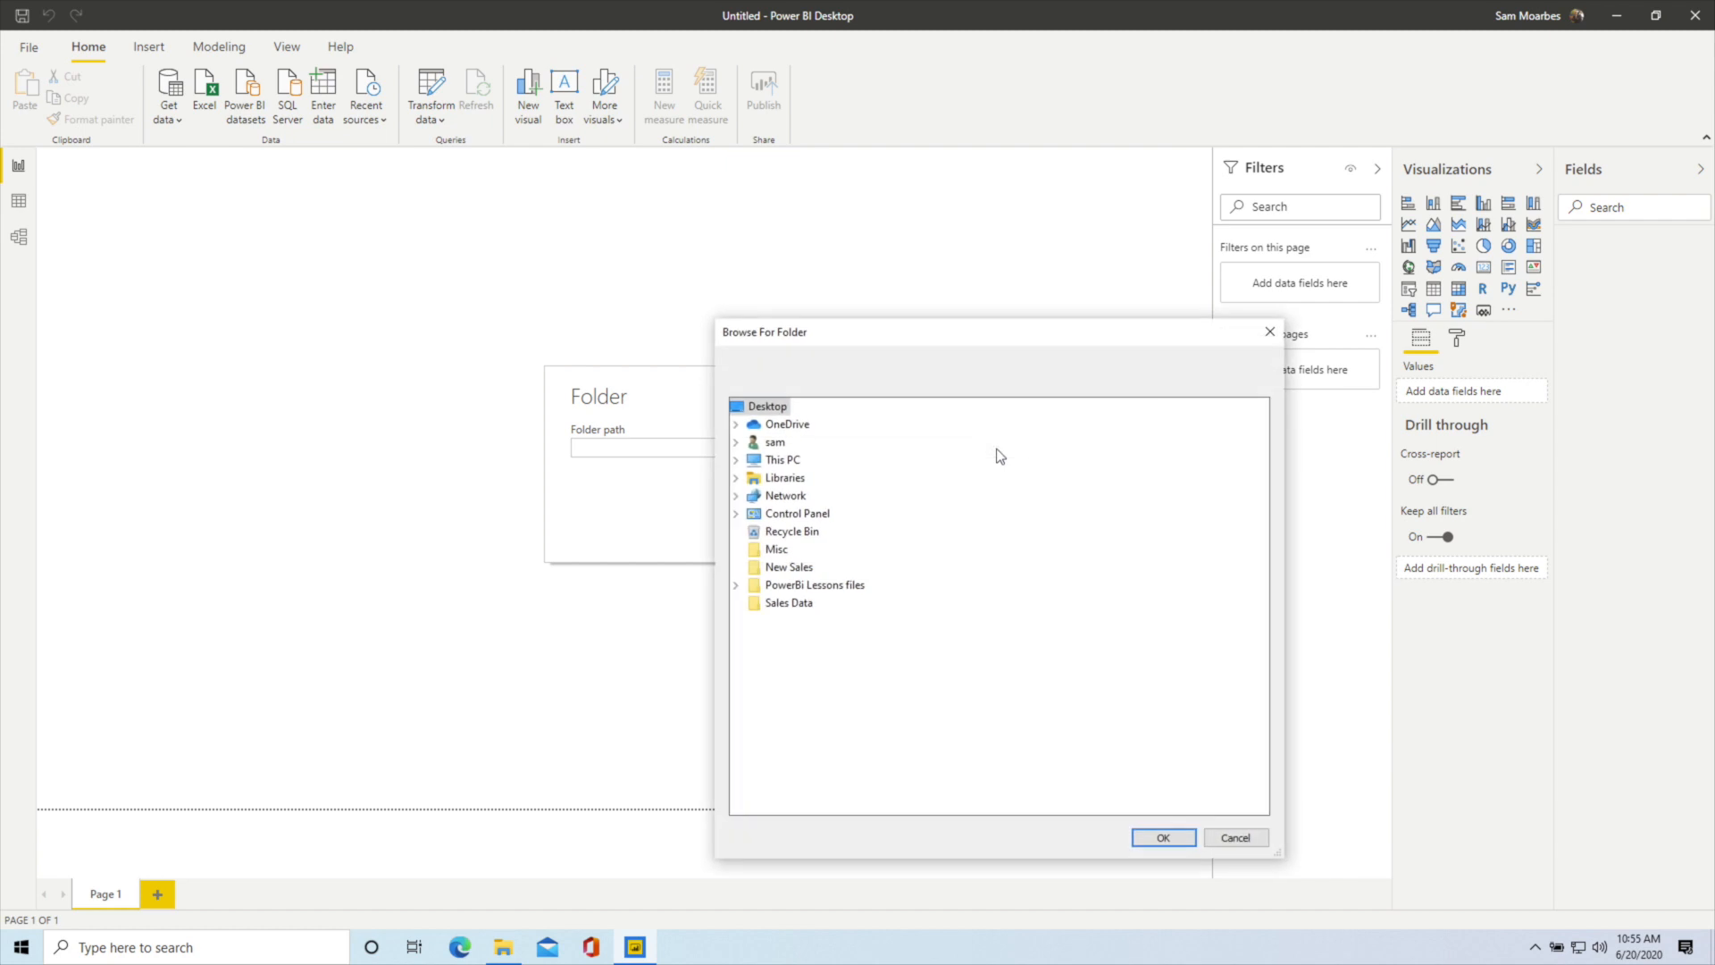
{"action": "left_click", "coordinate": [738, 460]}
{"action": "left_click", "coordinate": [795, 496]}
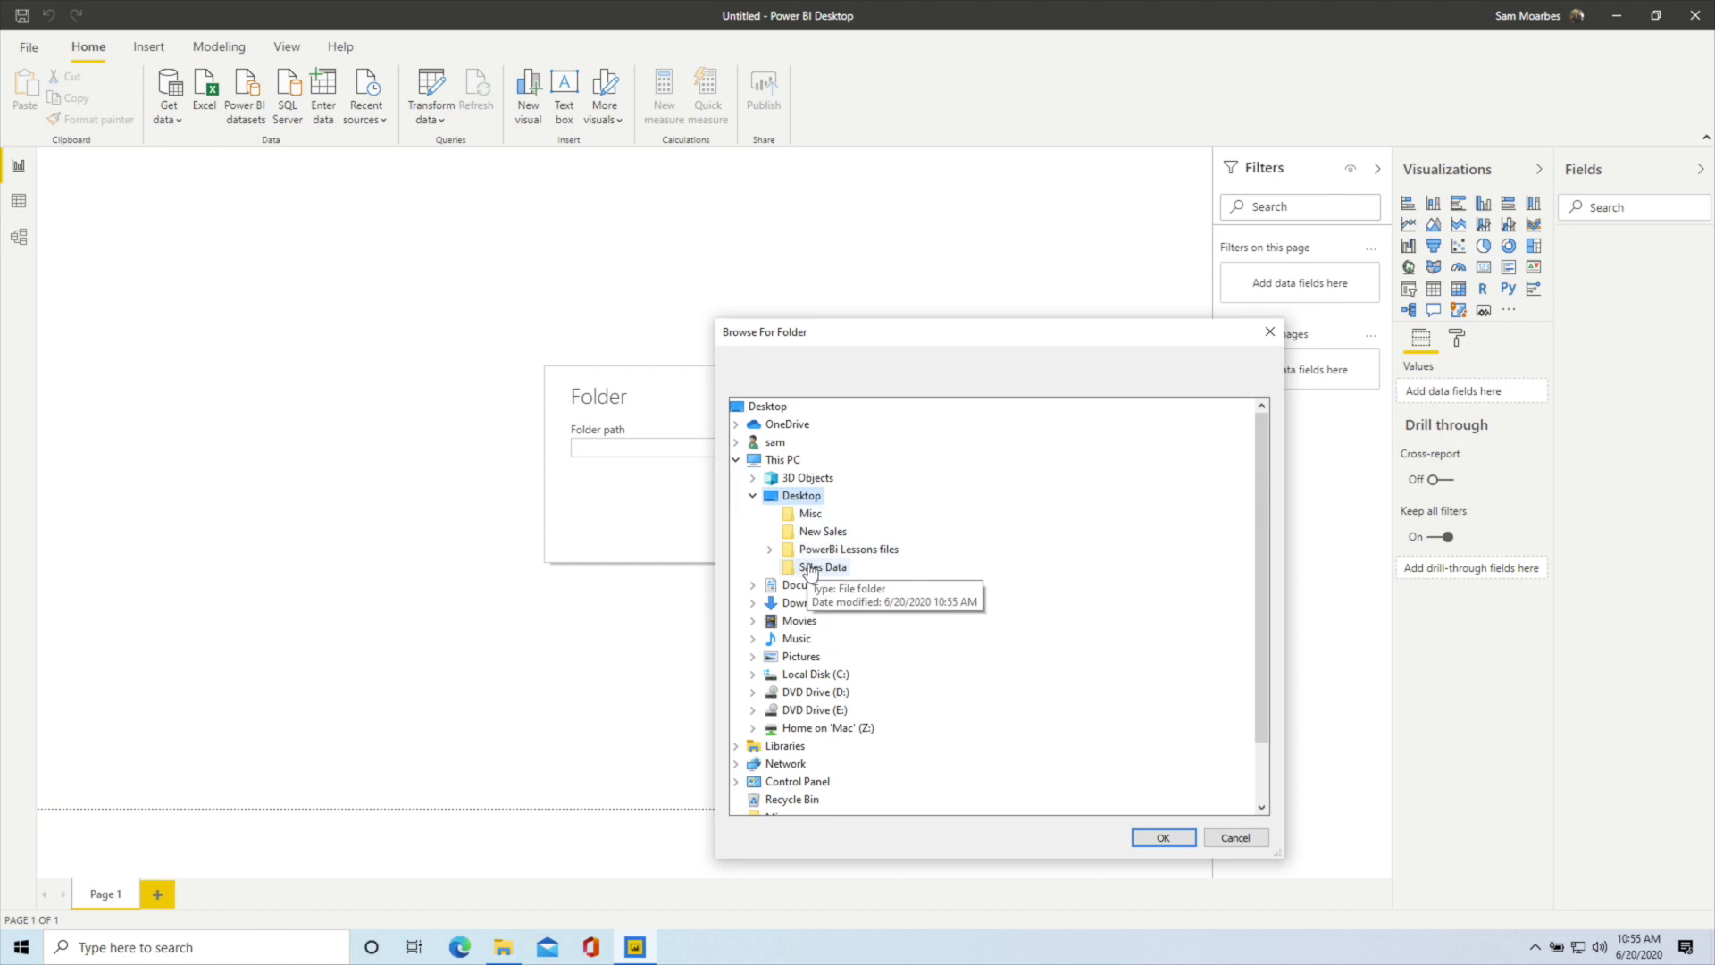
{"action": "left_click", "coordinate": [810, 568]}
{"action": "left_click", "coordinate": [1160, 838]}
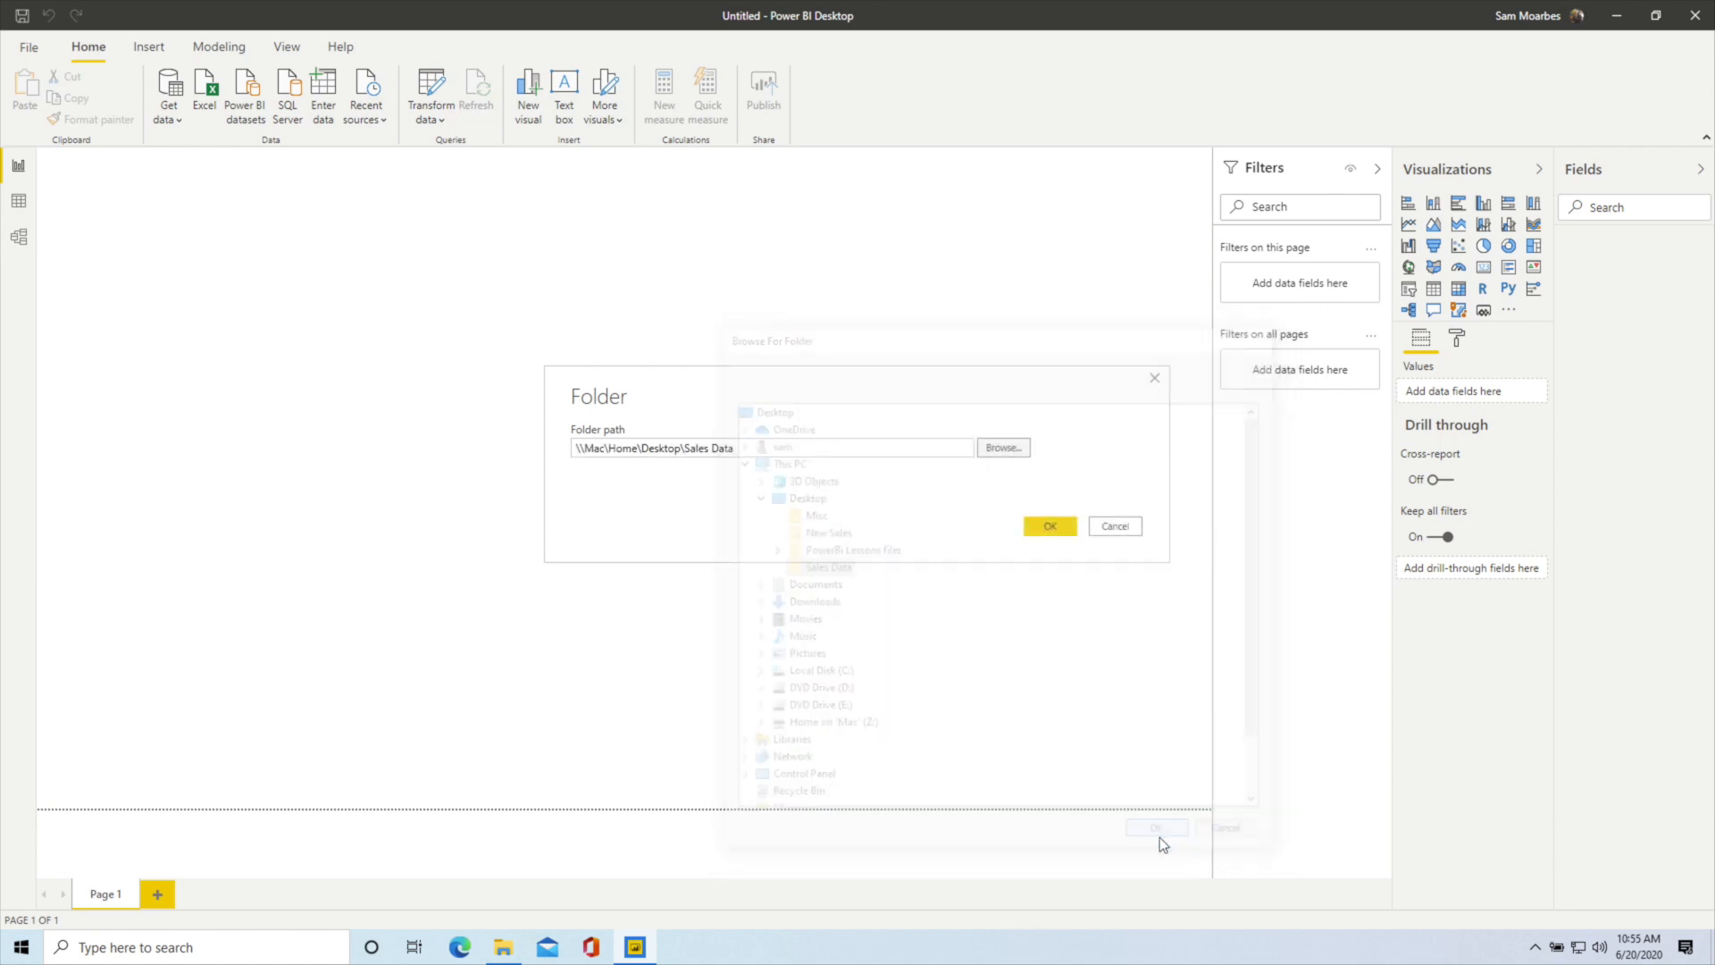
{"action": "left_click", "coordinate": [1035, 536]}
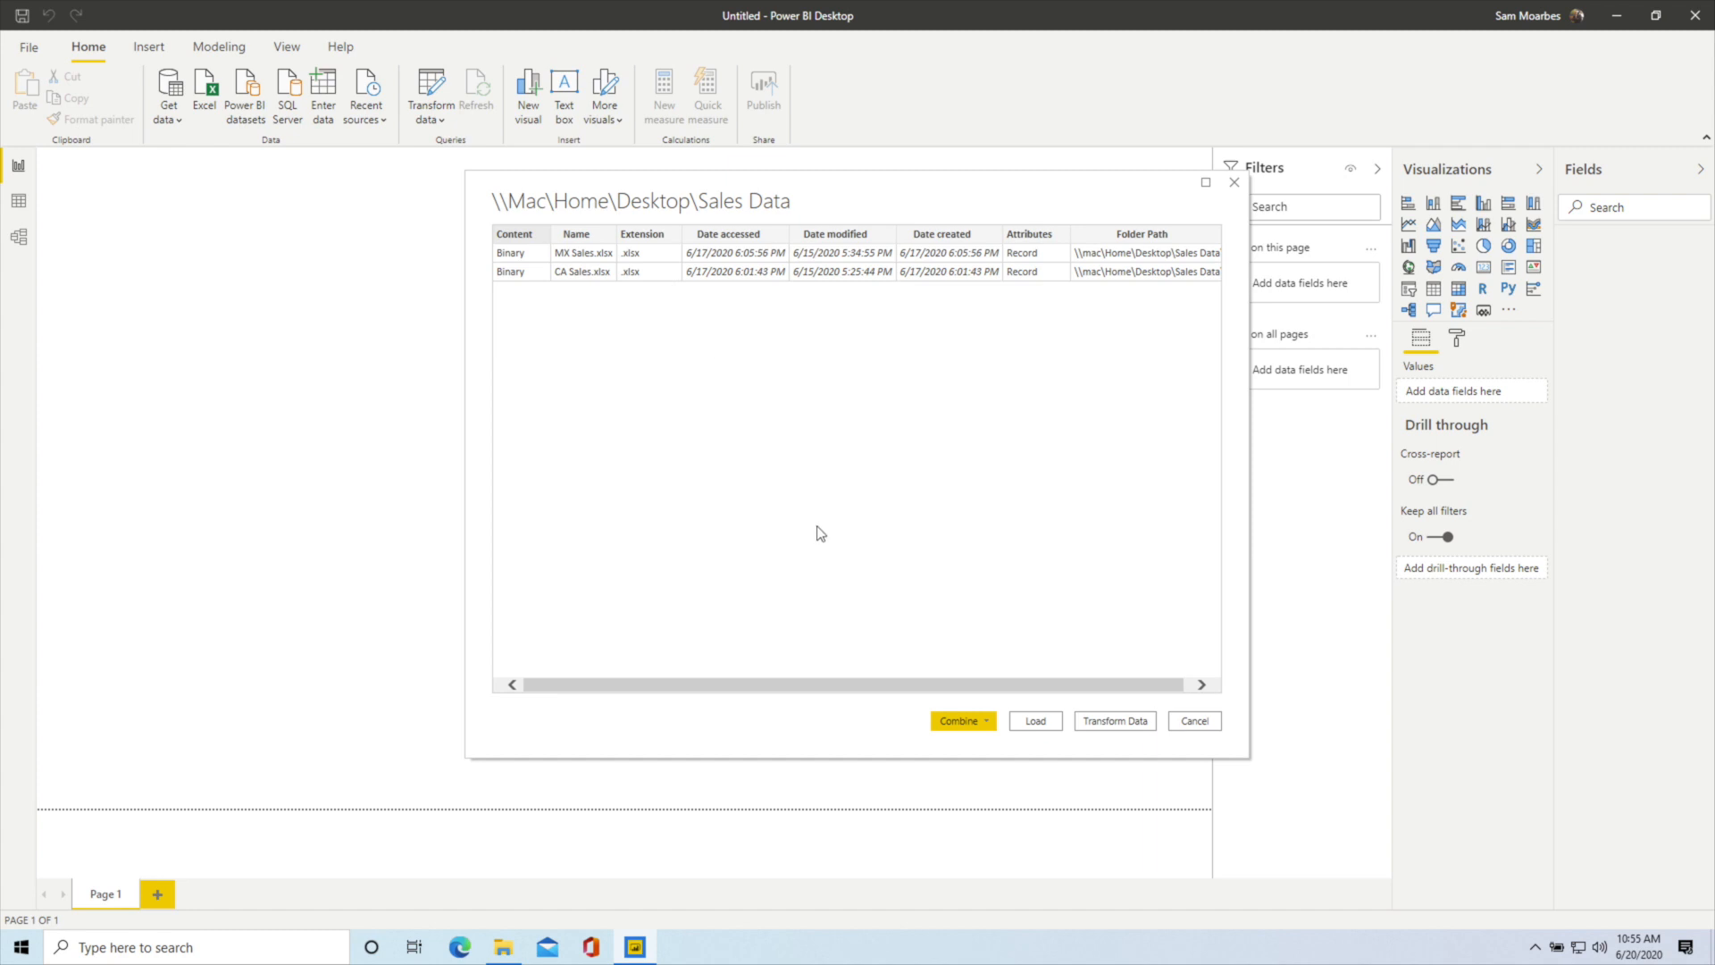
Combine and transform the folder's files, extracting Sheet1 with the first file as the sample
{"action": "left_click", "coordinate": [988, 725]}
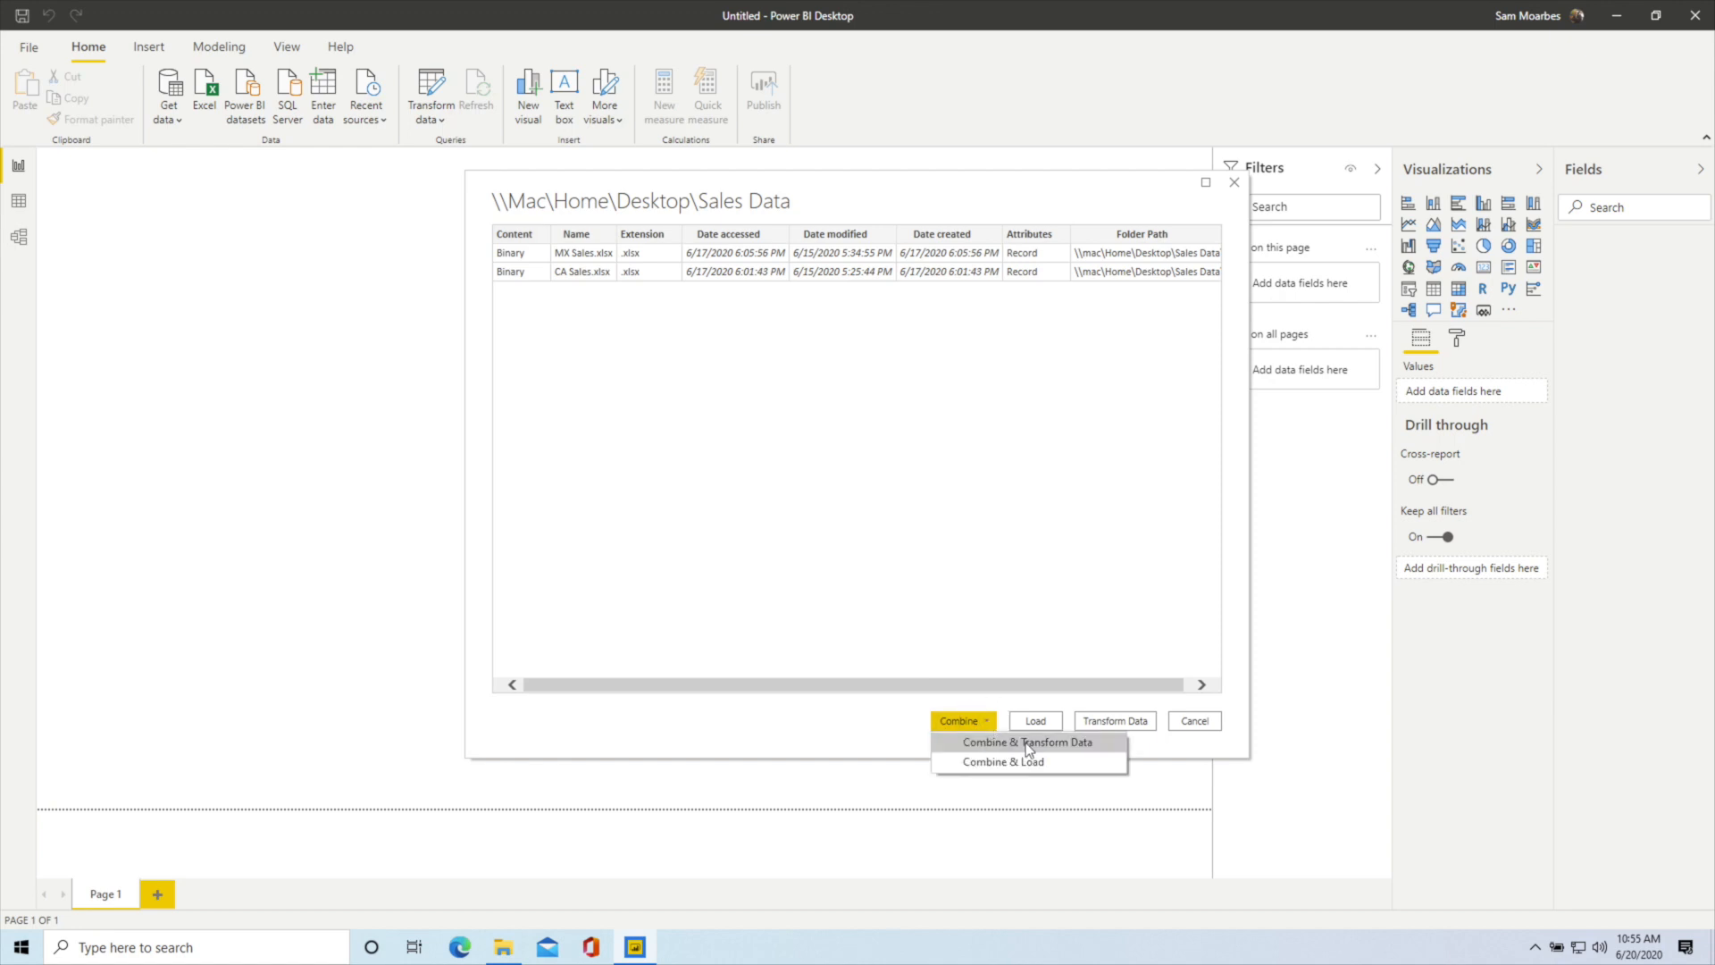
{"action": "left_click", "coordinate": [1025, 743]}
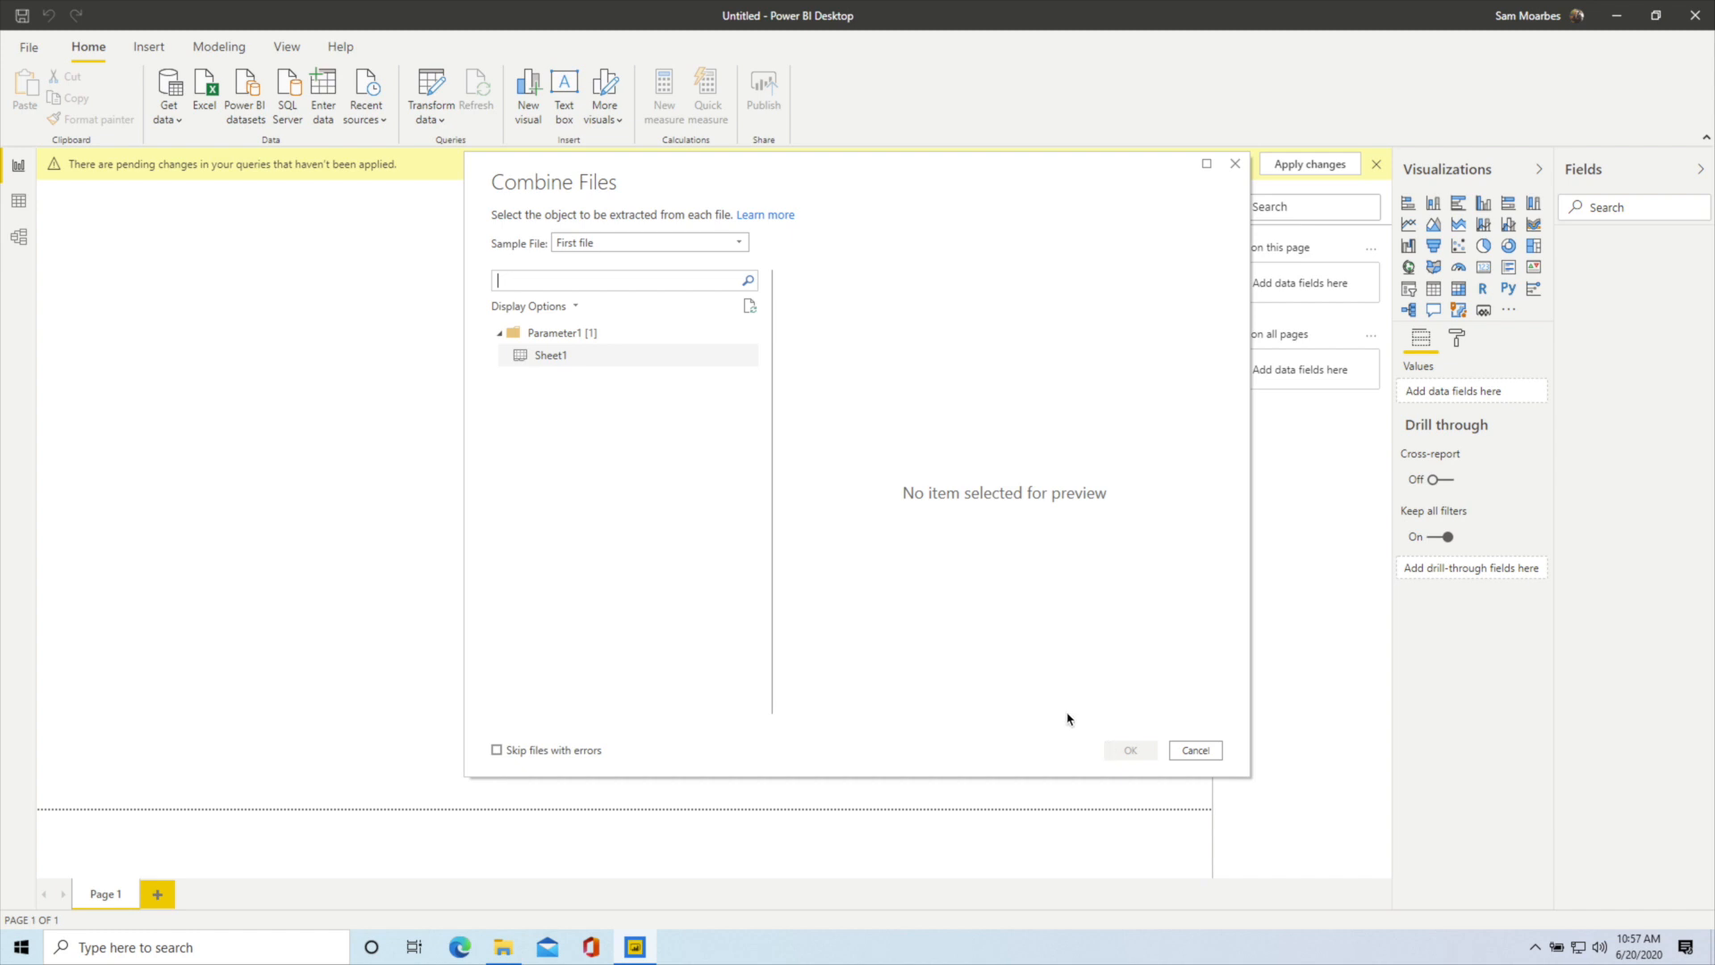
{"action": "left_click", "coordinate": [548, 357]}
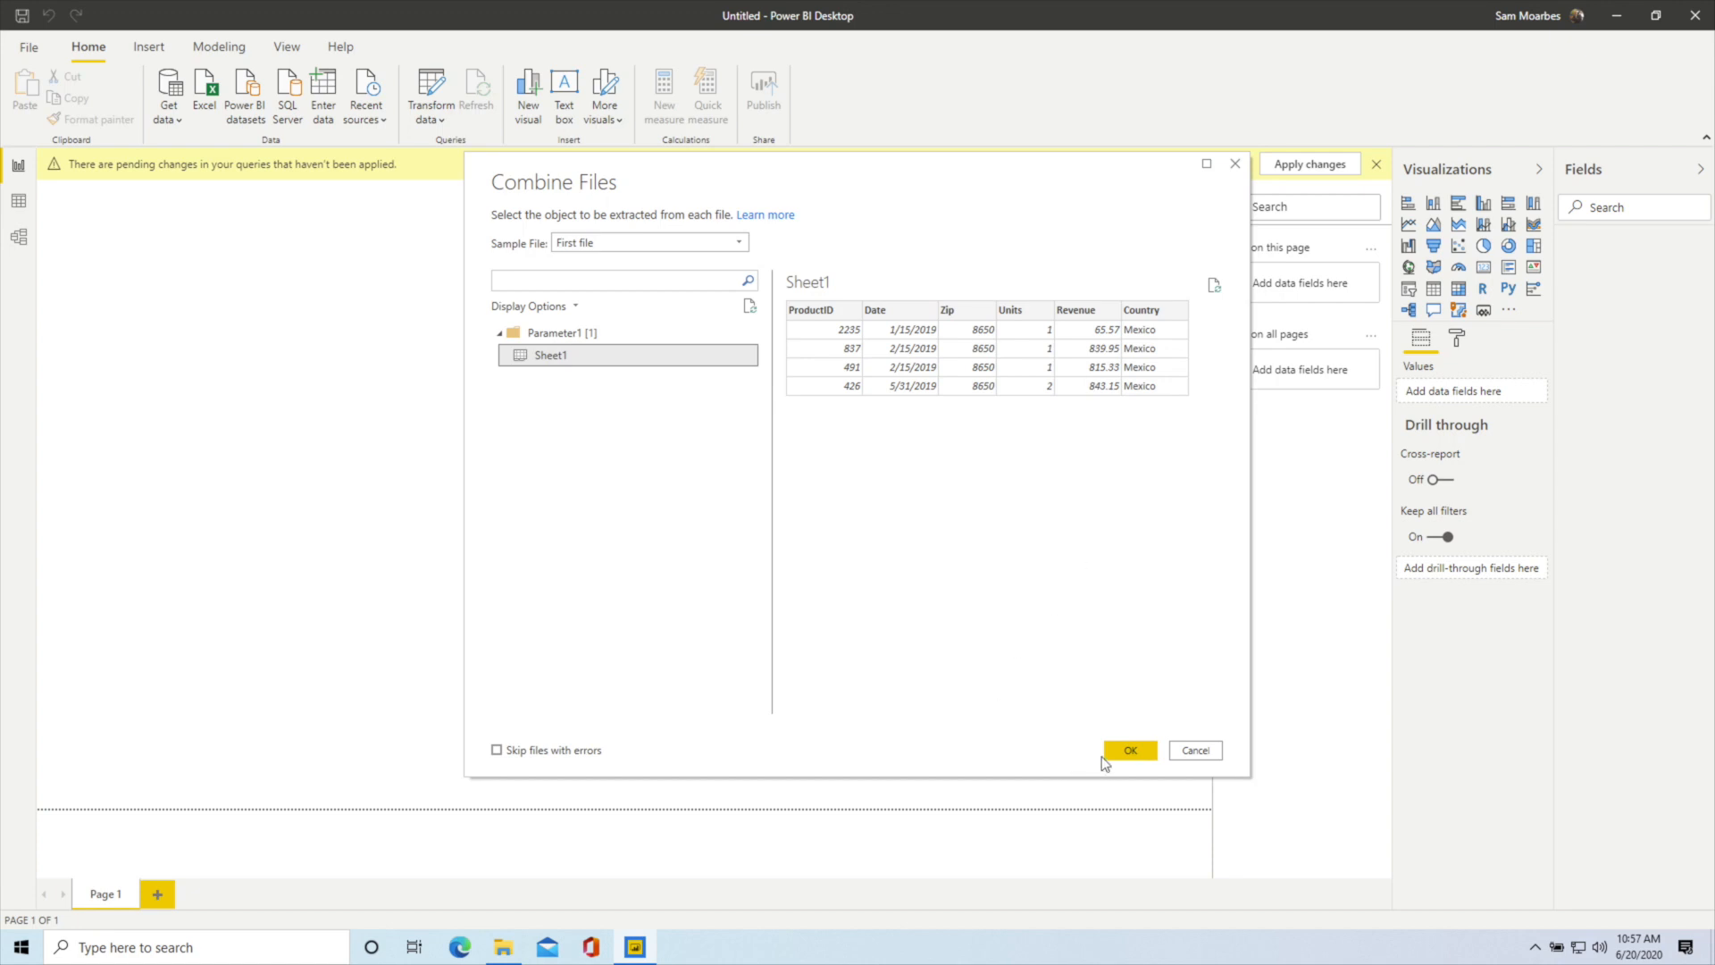
{"action": "left_click", "coordinate": [1129, 752]}
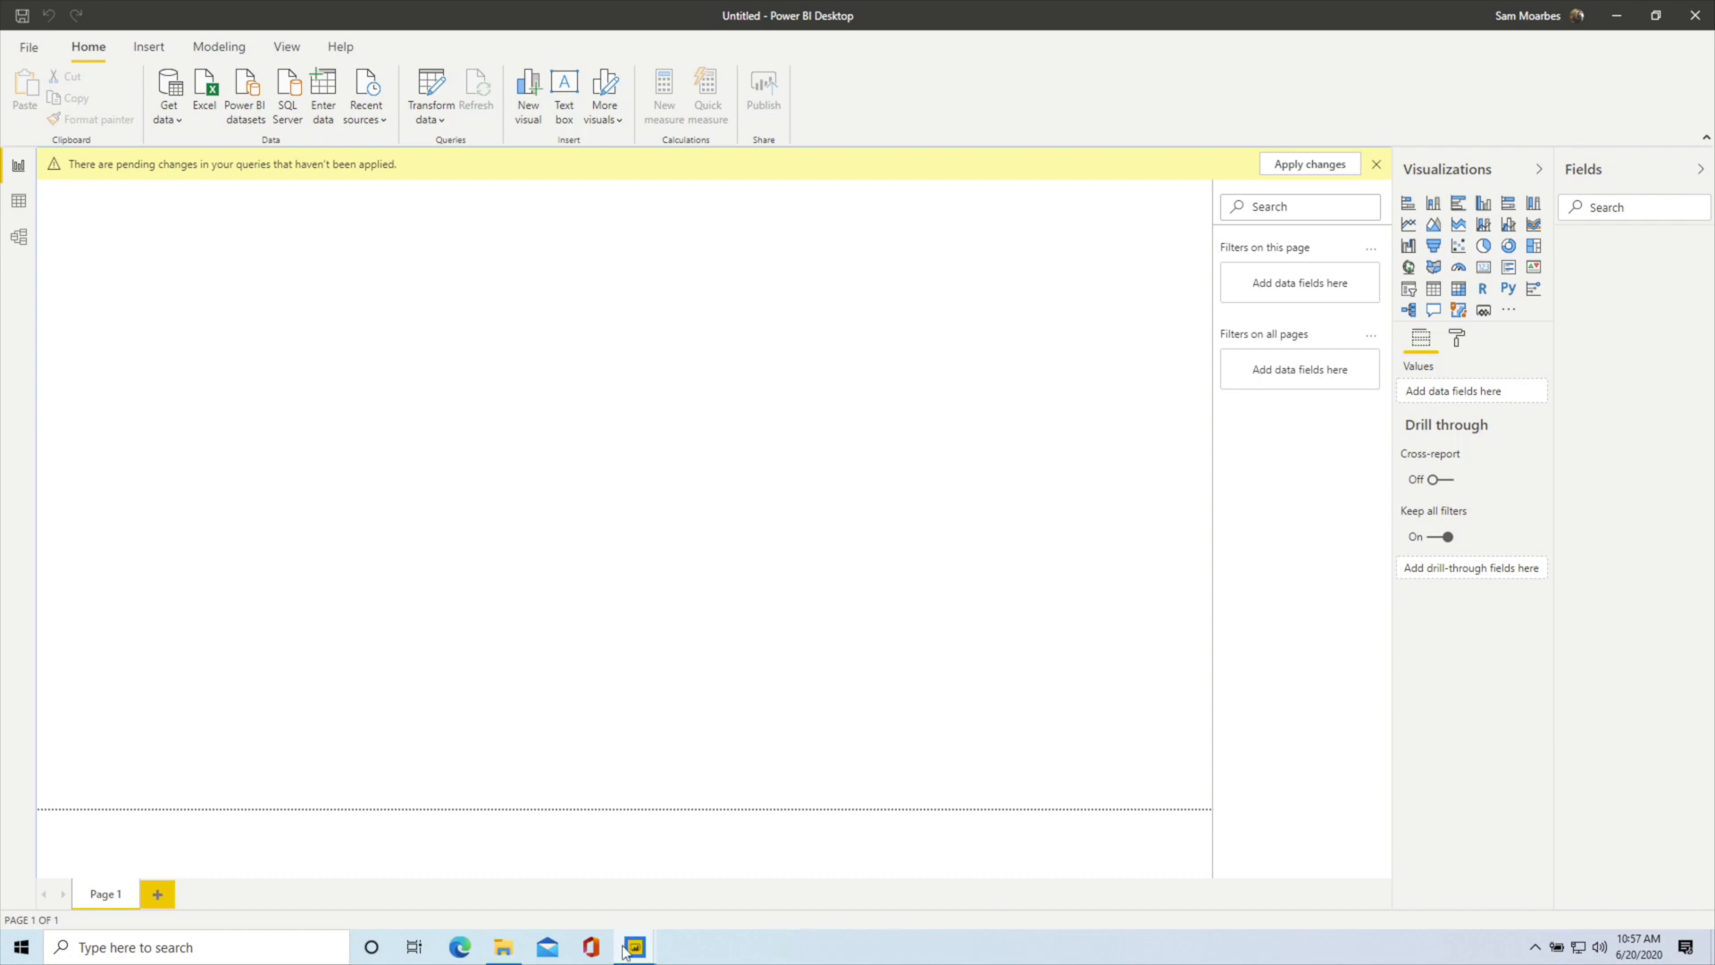
Switch to the Power Query Editor, then close it and apply the combined Sales Data query
{"action": "mouse_move", "coordinate": [633, 948]}
{"action": "left_click", "coordinate": [732, 899]}
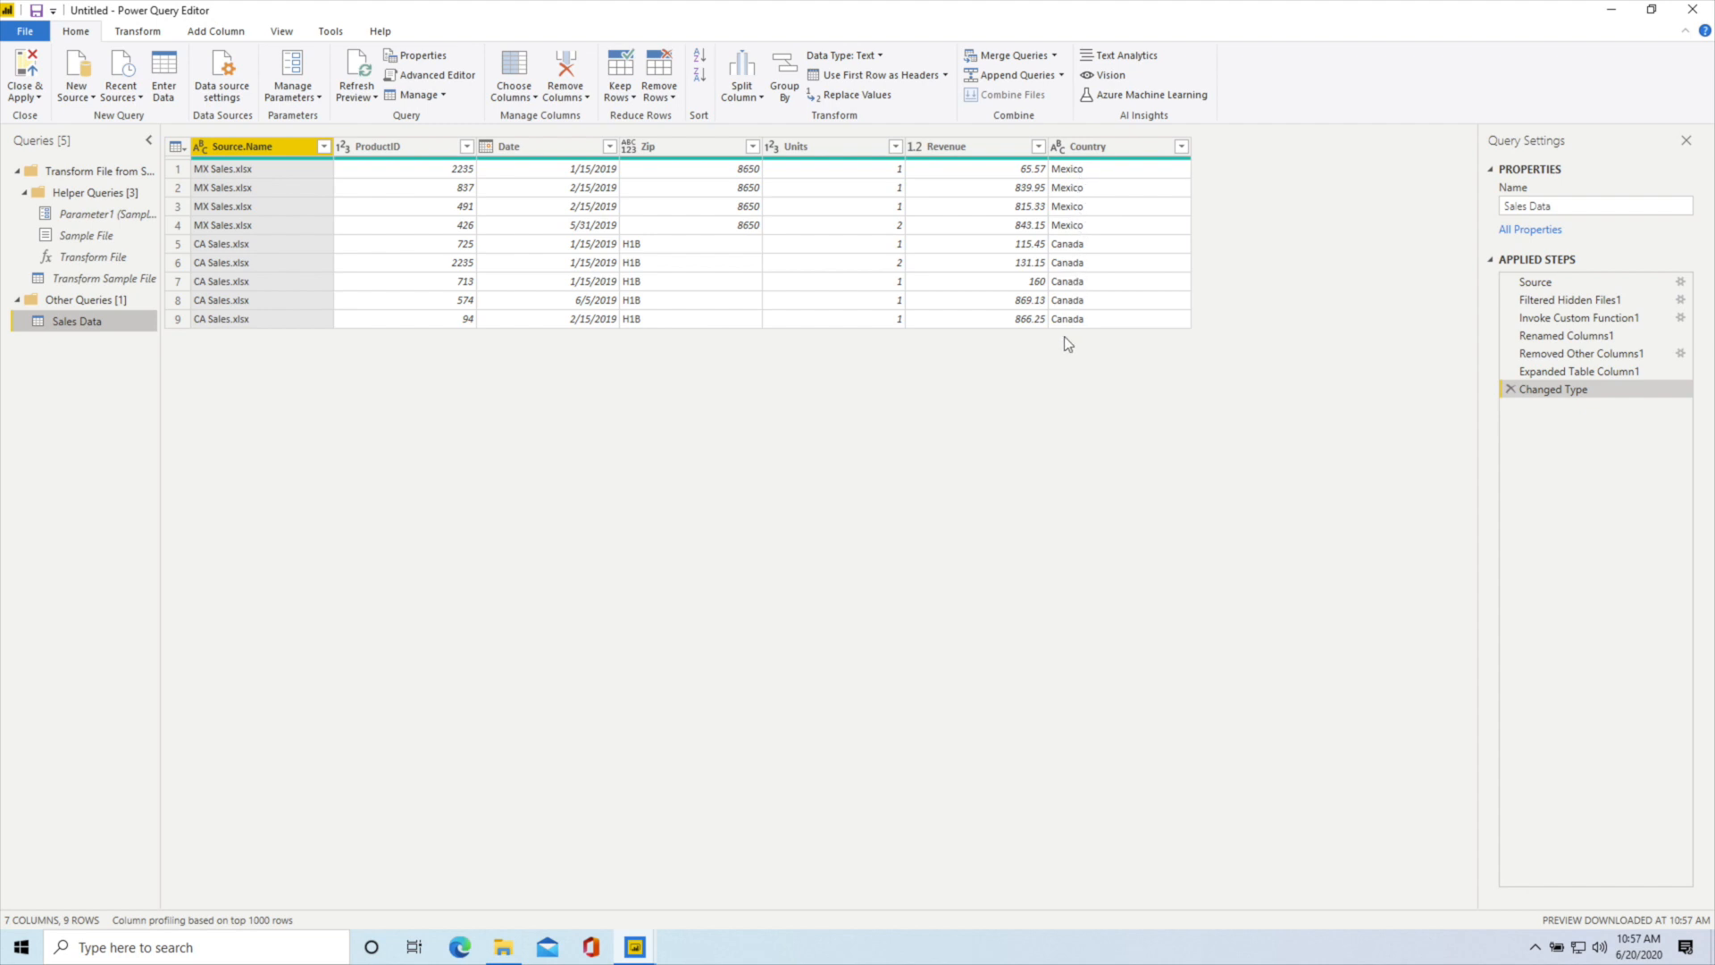
{"action": "left_click", "coordinate": [26, 71]}
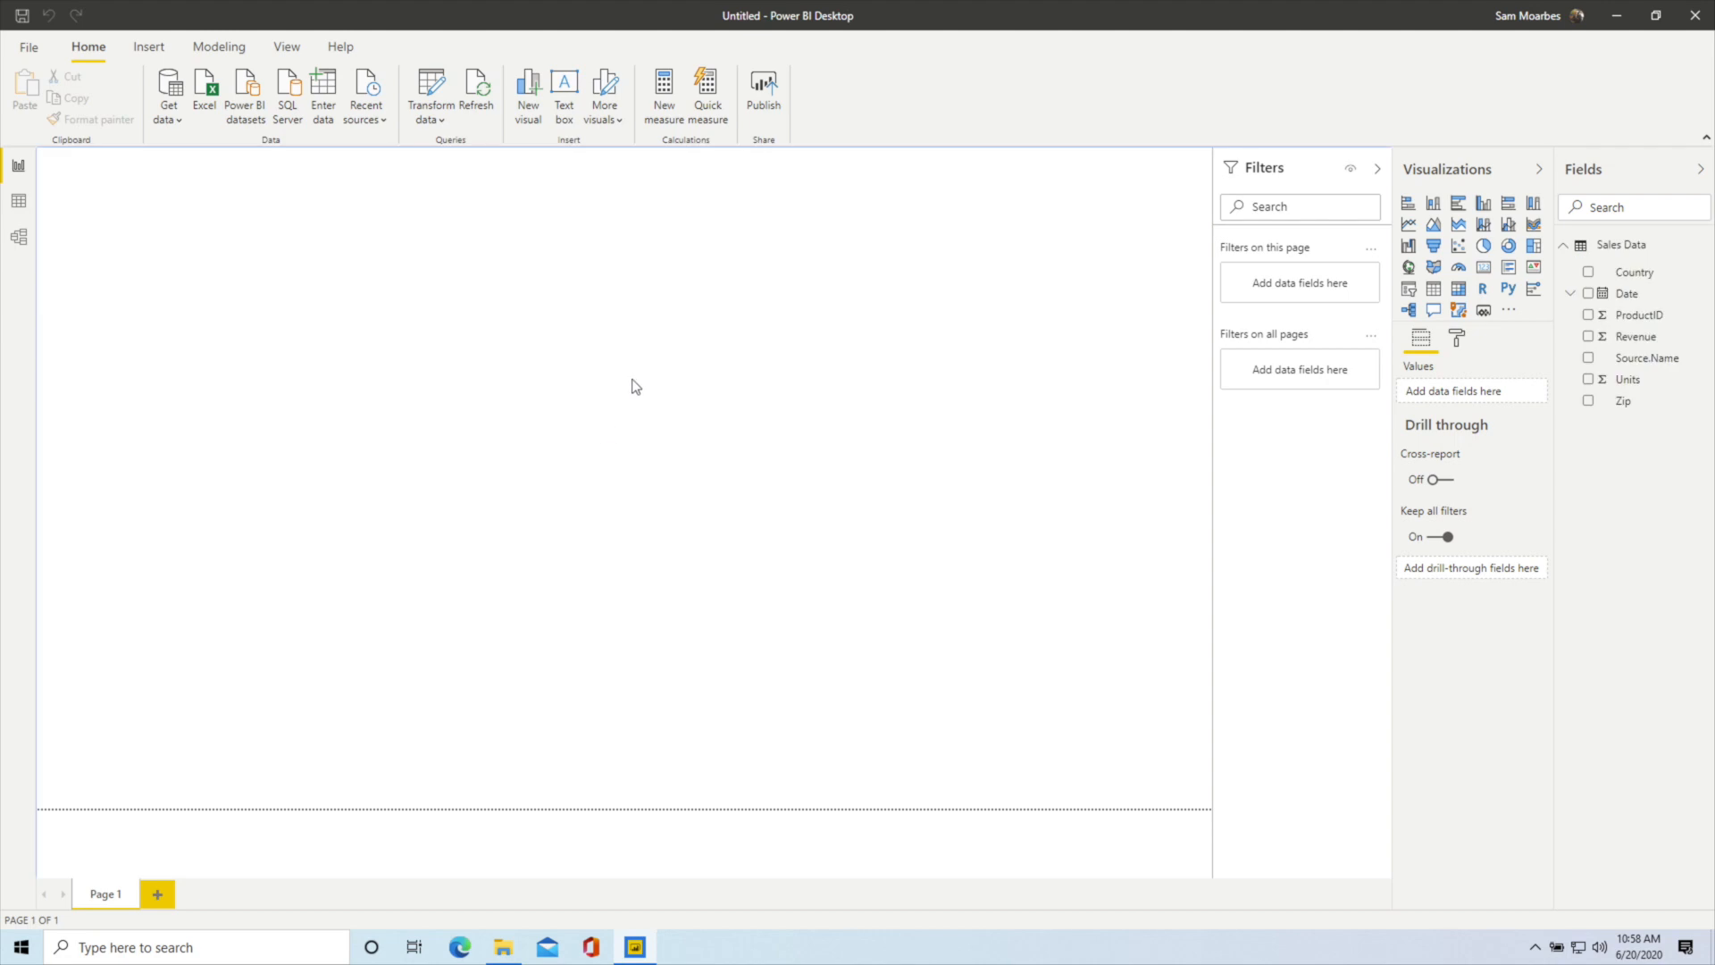
Show the rows of the loaded Sales Data table in Data view with the ProductID column selected
{"action": "left_click", "coordinate": [20, 202]}
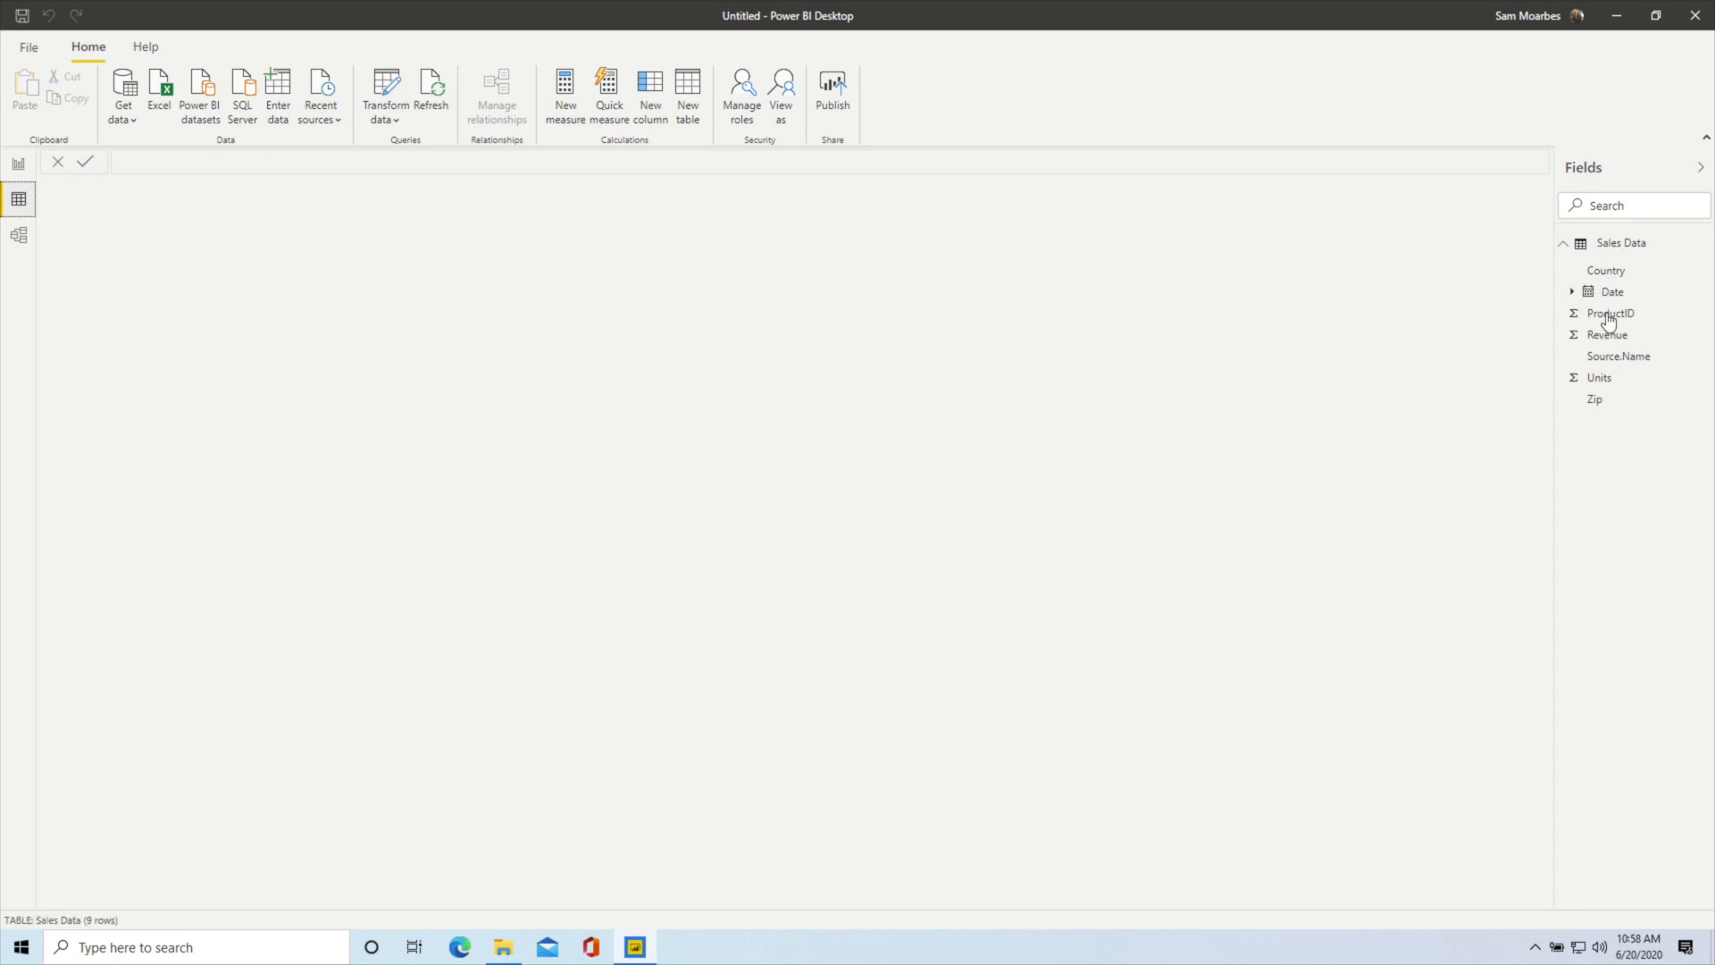
{"action": "left_click", "coordinate": [1608, 314]}
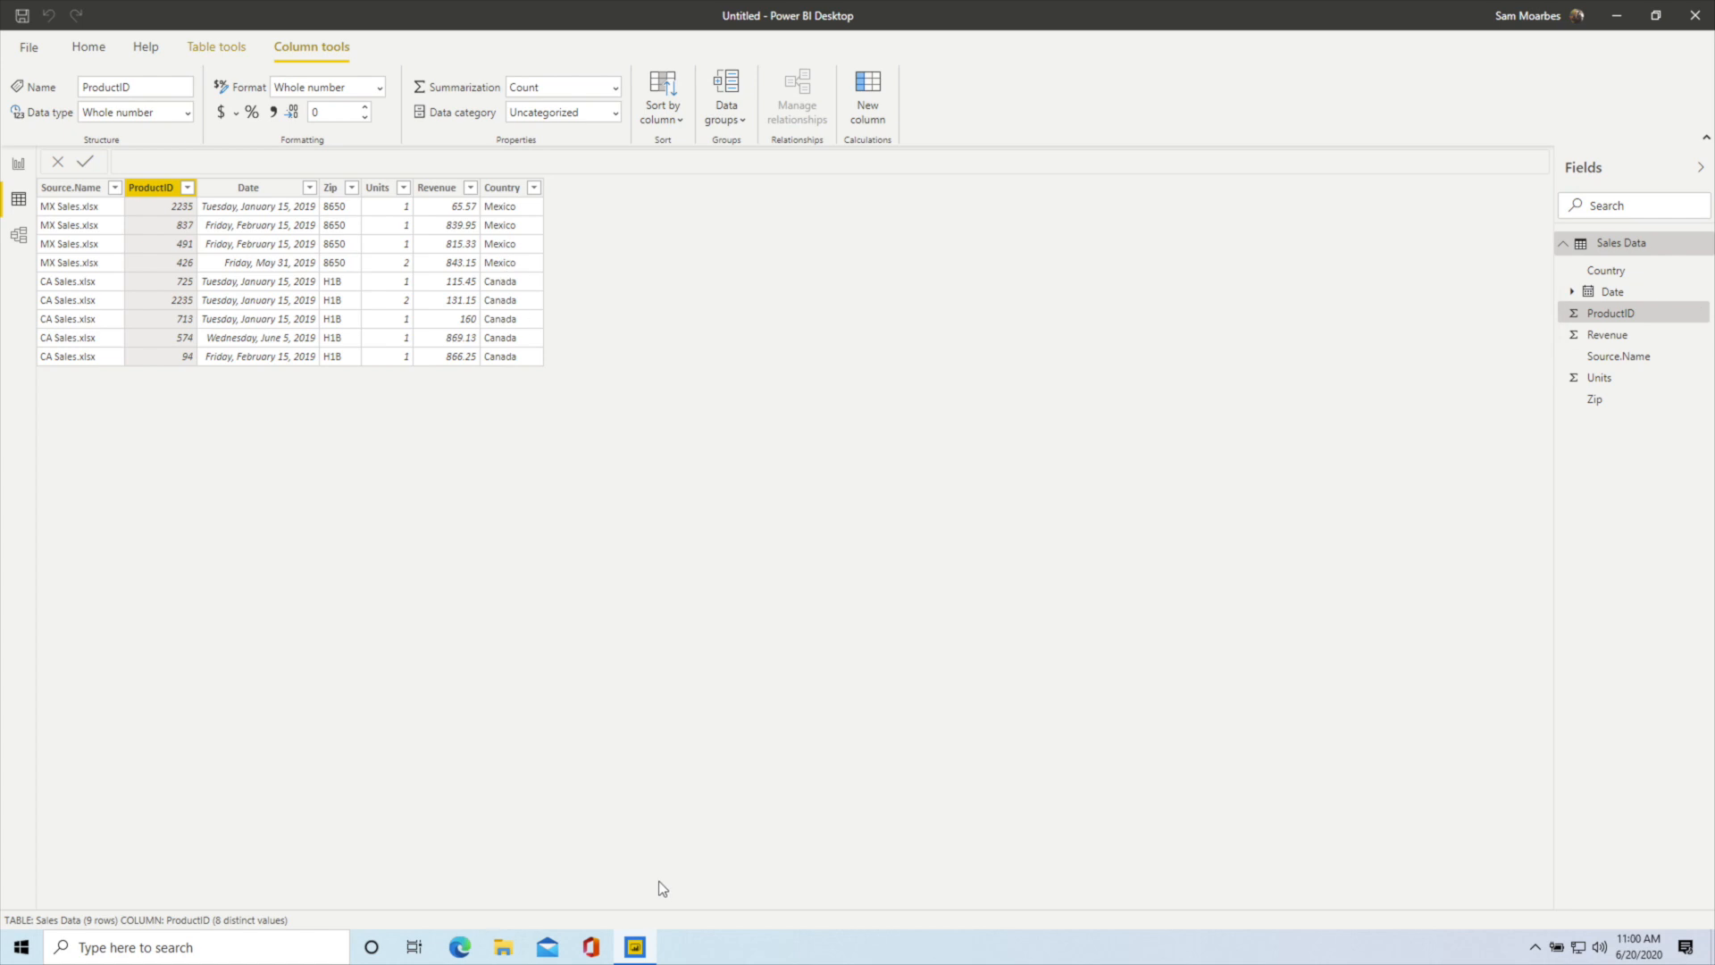
Switch to File Explorer and open the Sales Data folder on the Desktop to examine its files
{"action": "left_click", "coordinate": [503, 951]}
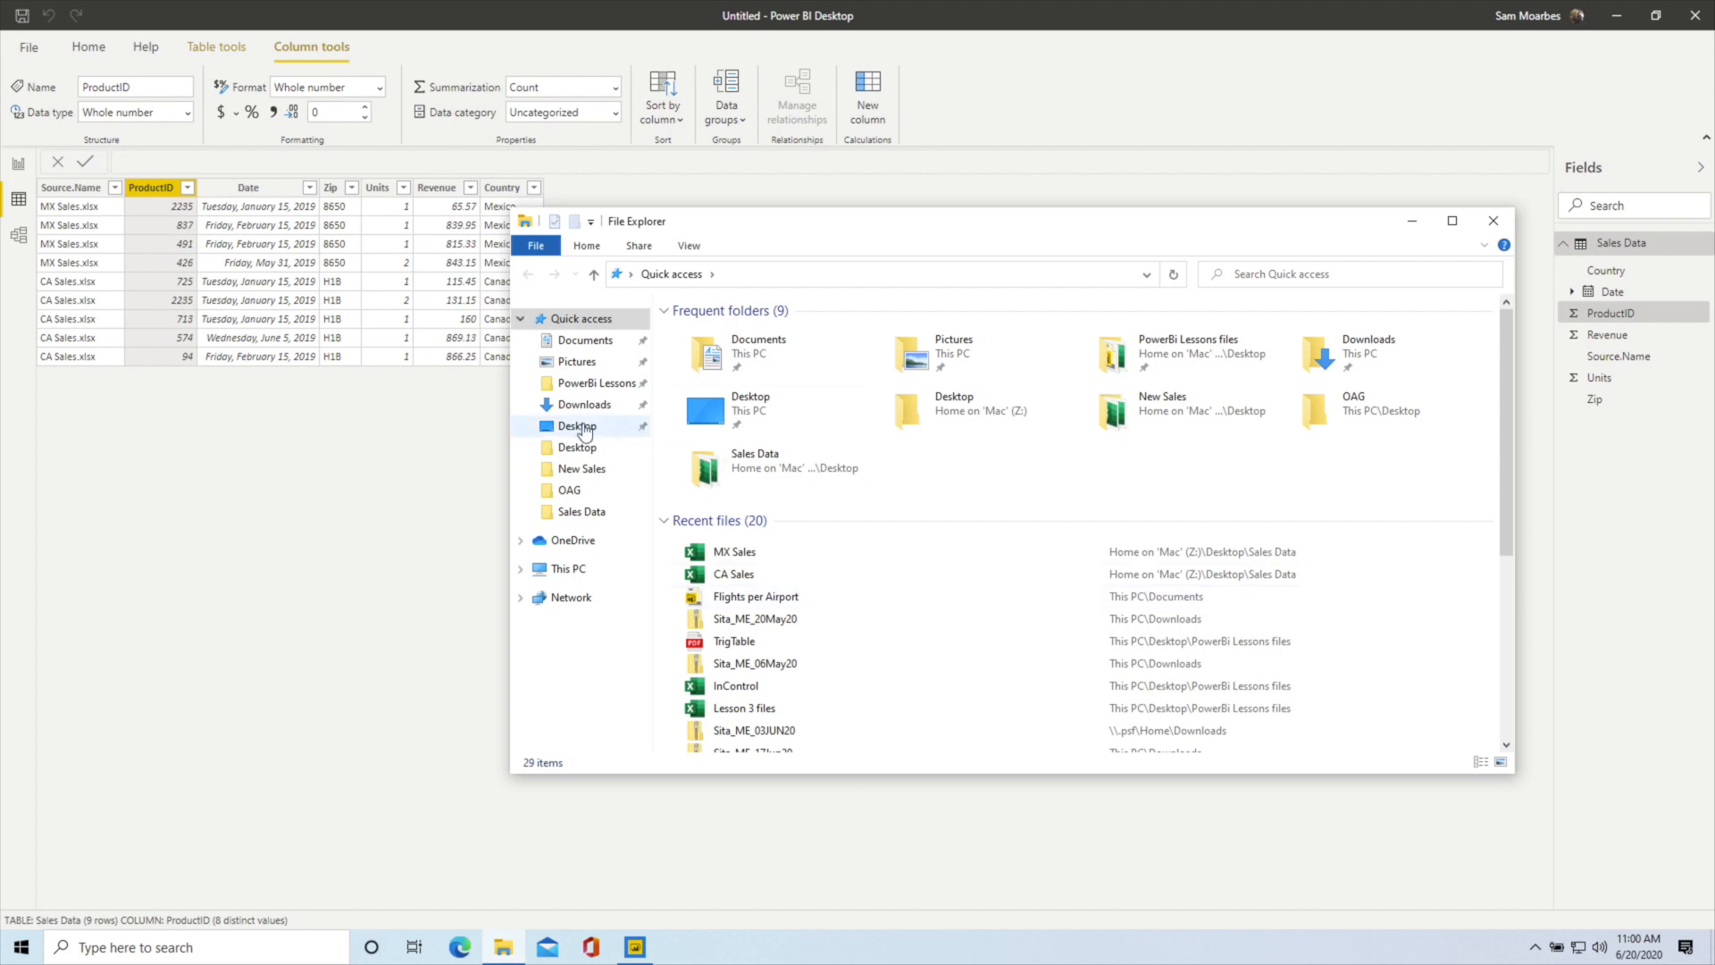
{"action": "left_click", "coordinate": [578, 427]}
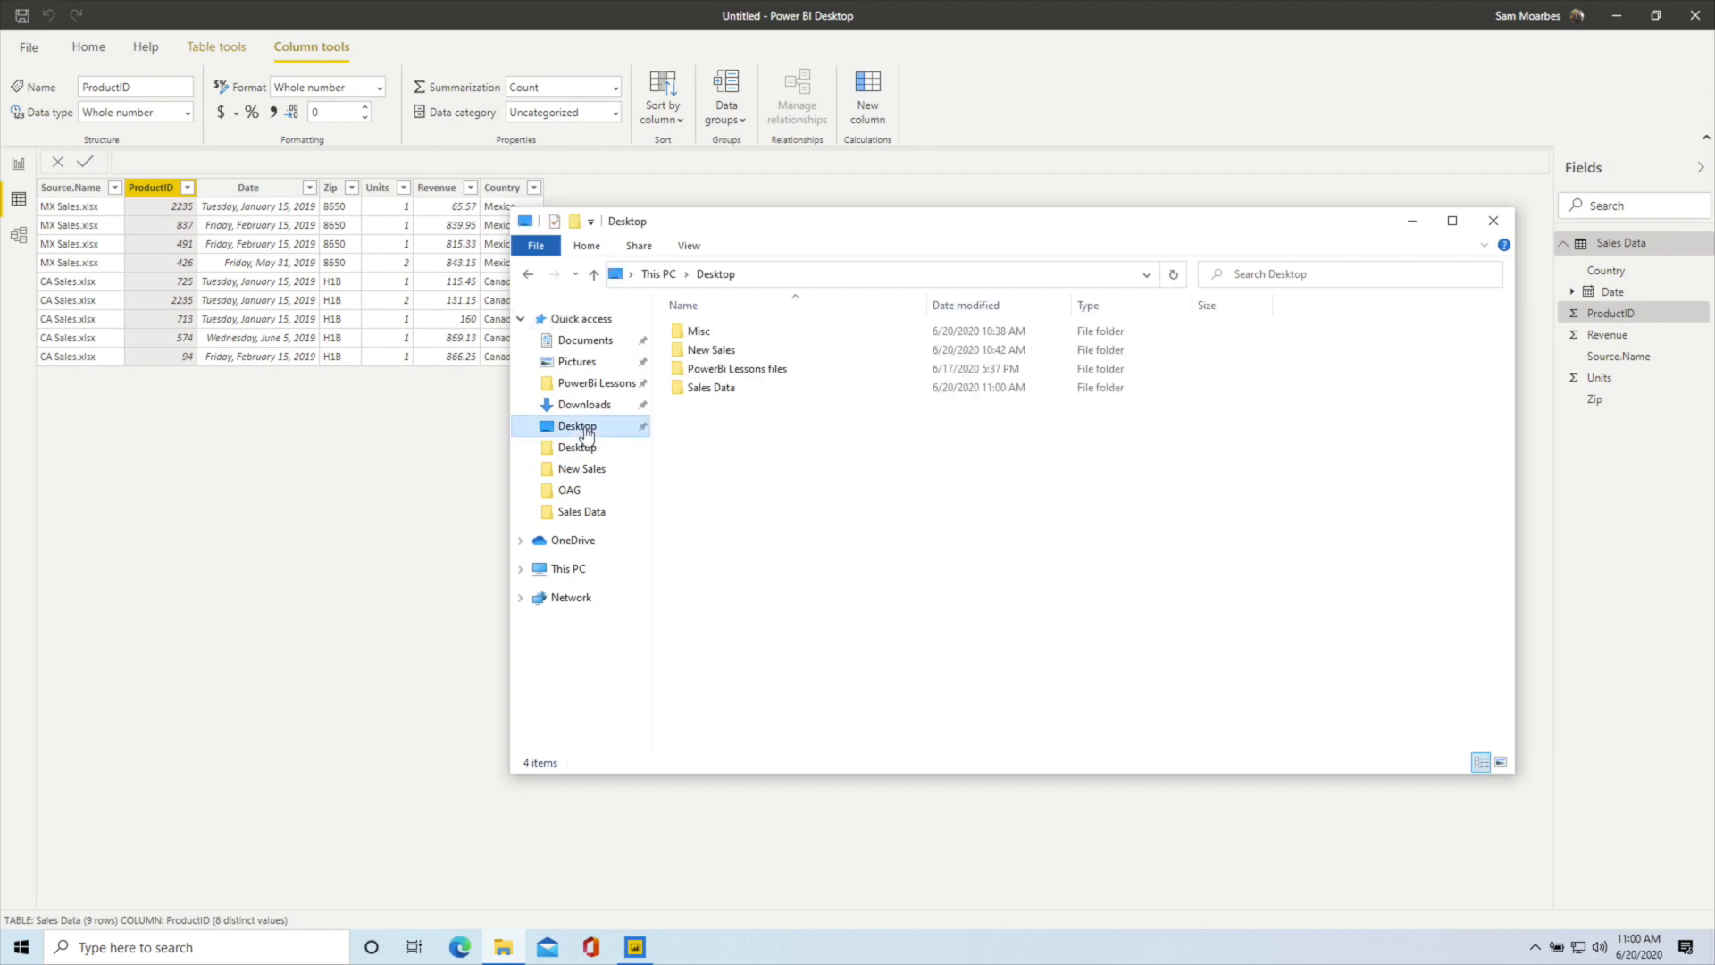
{"action": "double_click", "coordinate": [700, 394]}
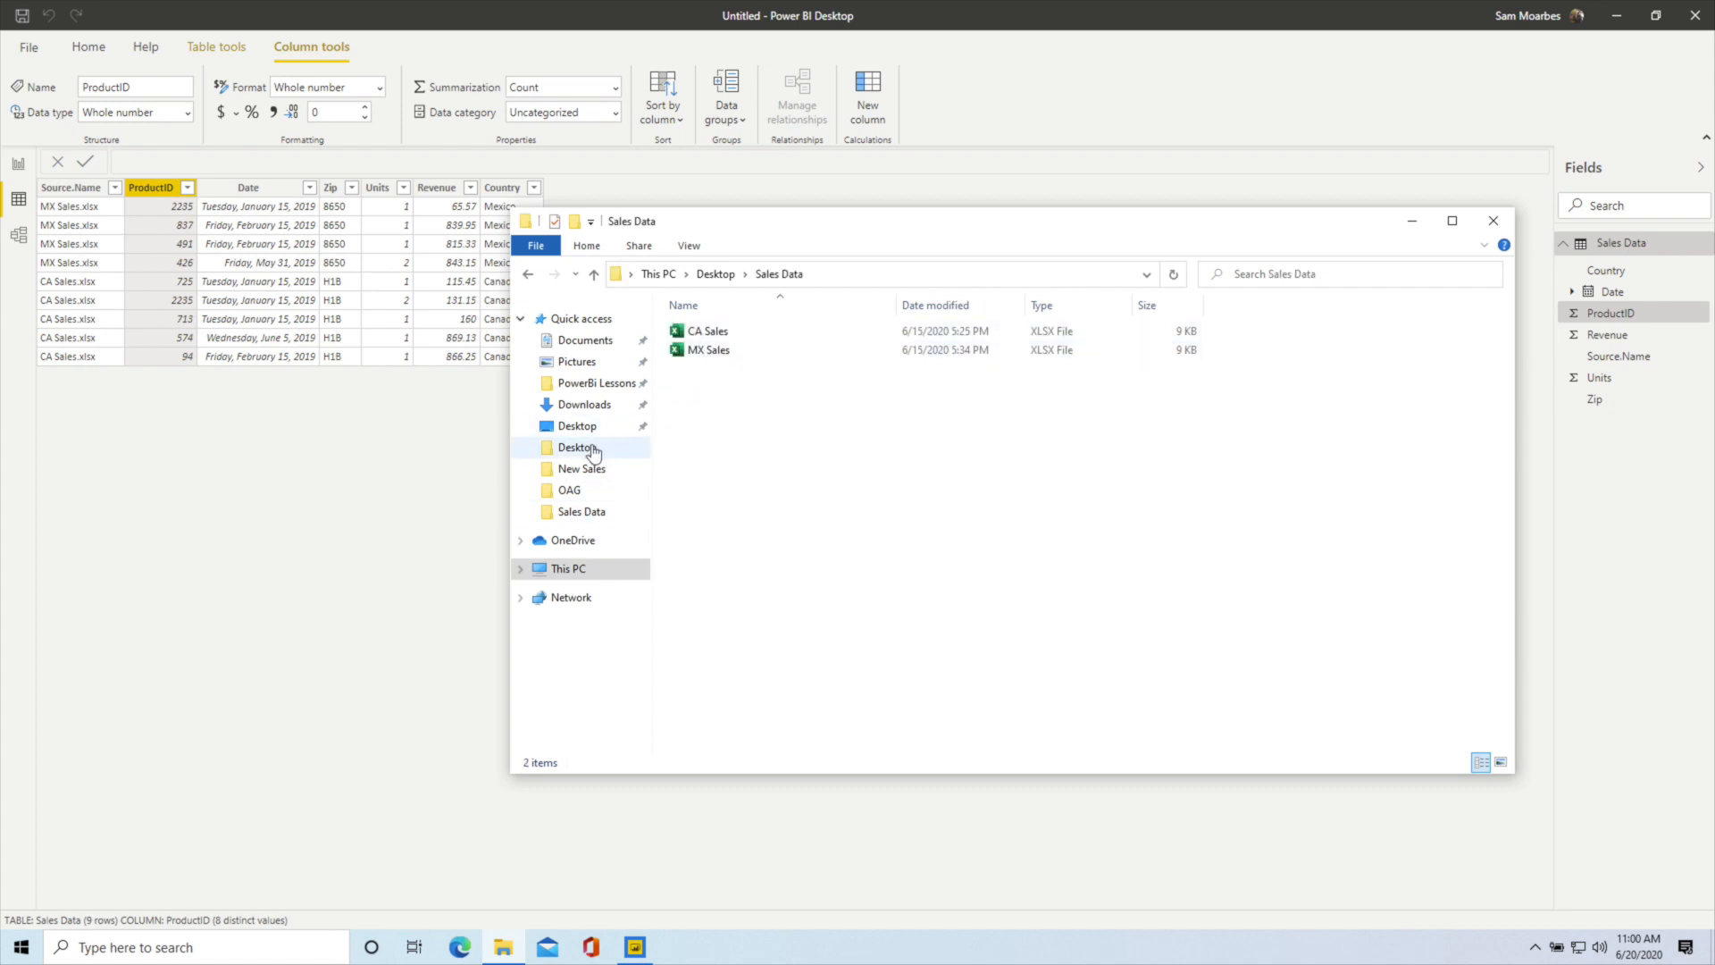
Copy the DE Sales and FR Sales workbooks from the Desktop's New Sales folder
{"action": "left_click", "coordinate": [592, 449]}
{"action": "double_click", "coordinate": [704, 351]}
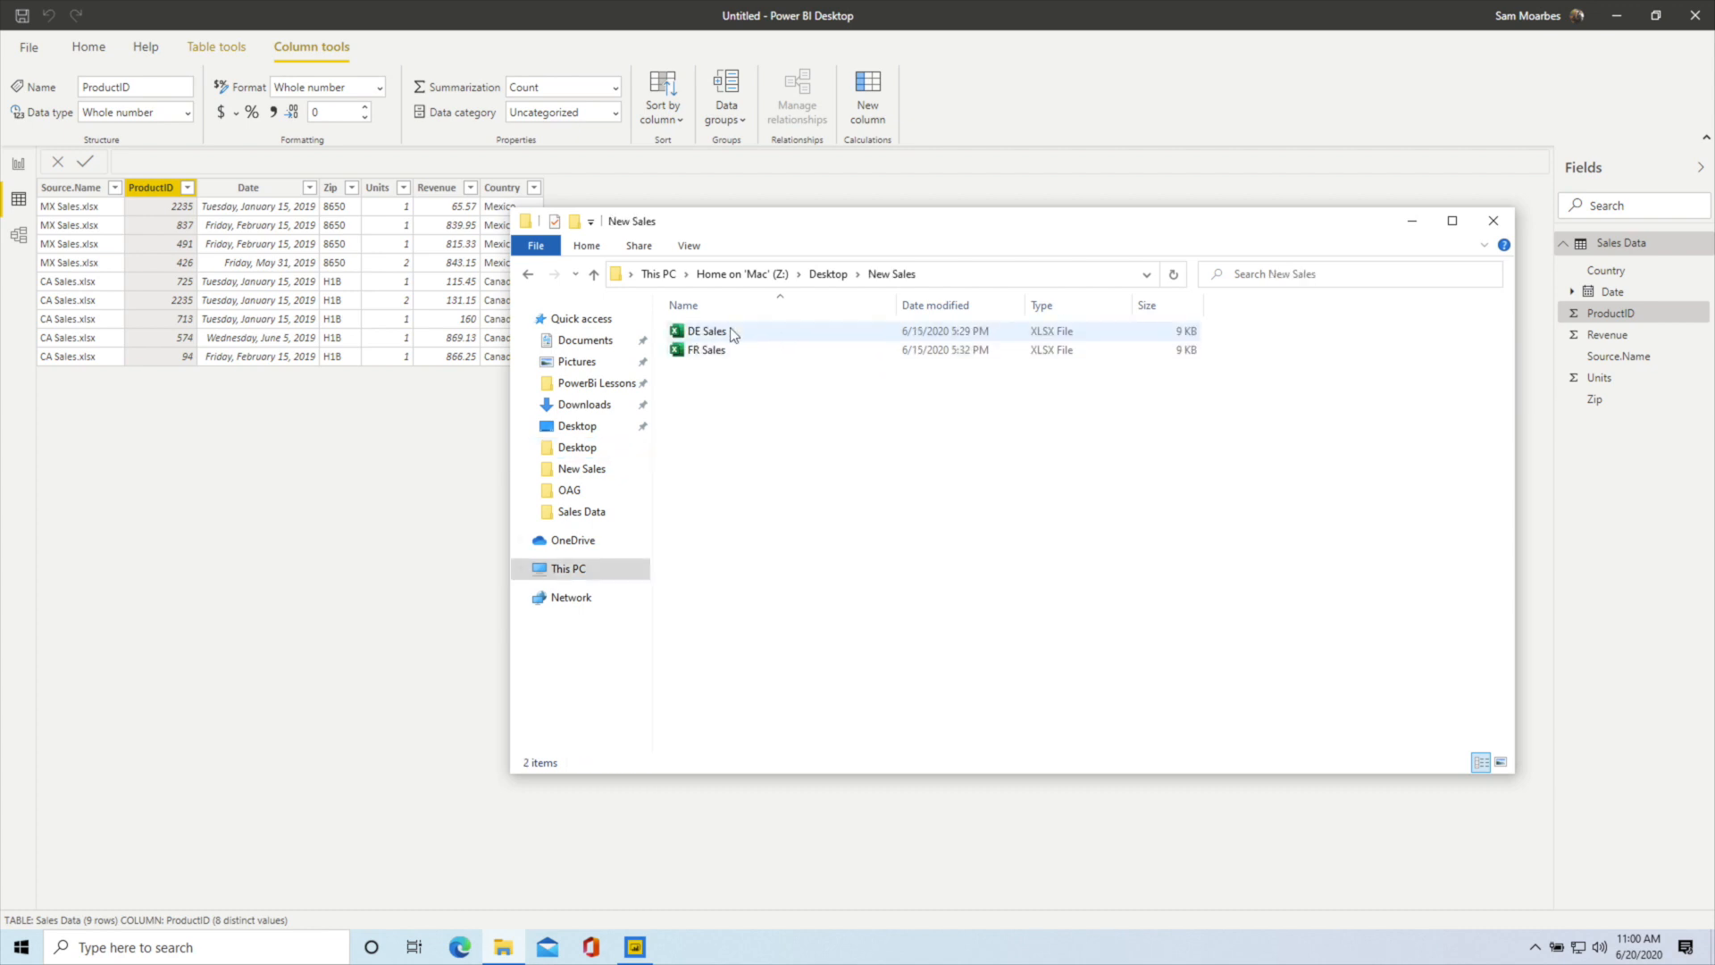
{"action": "left_click", "coordinate": [725, 332]}
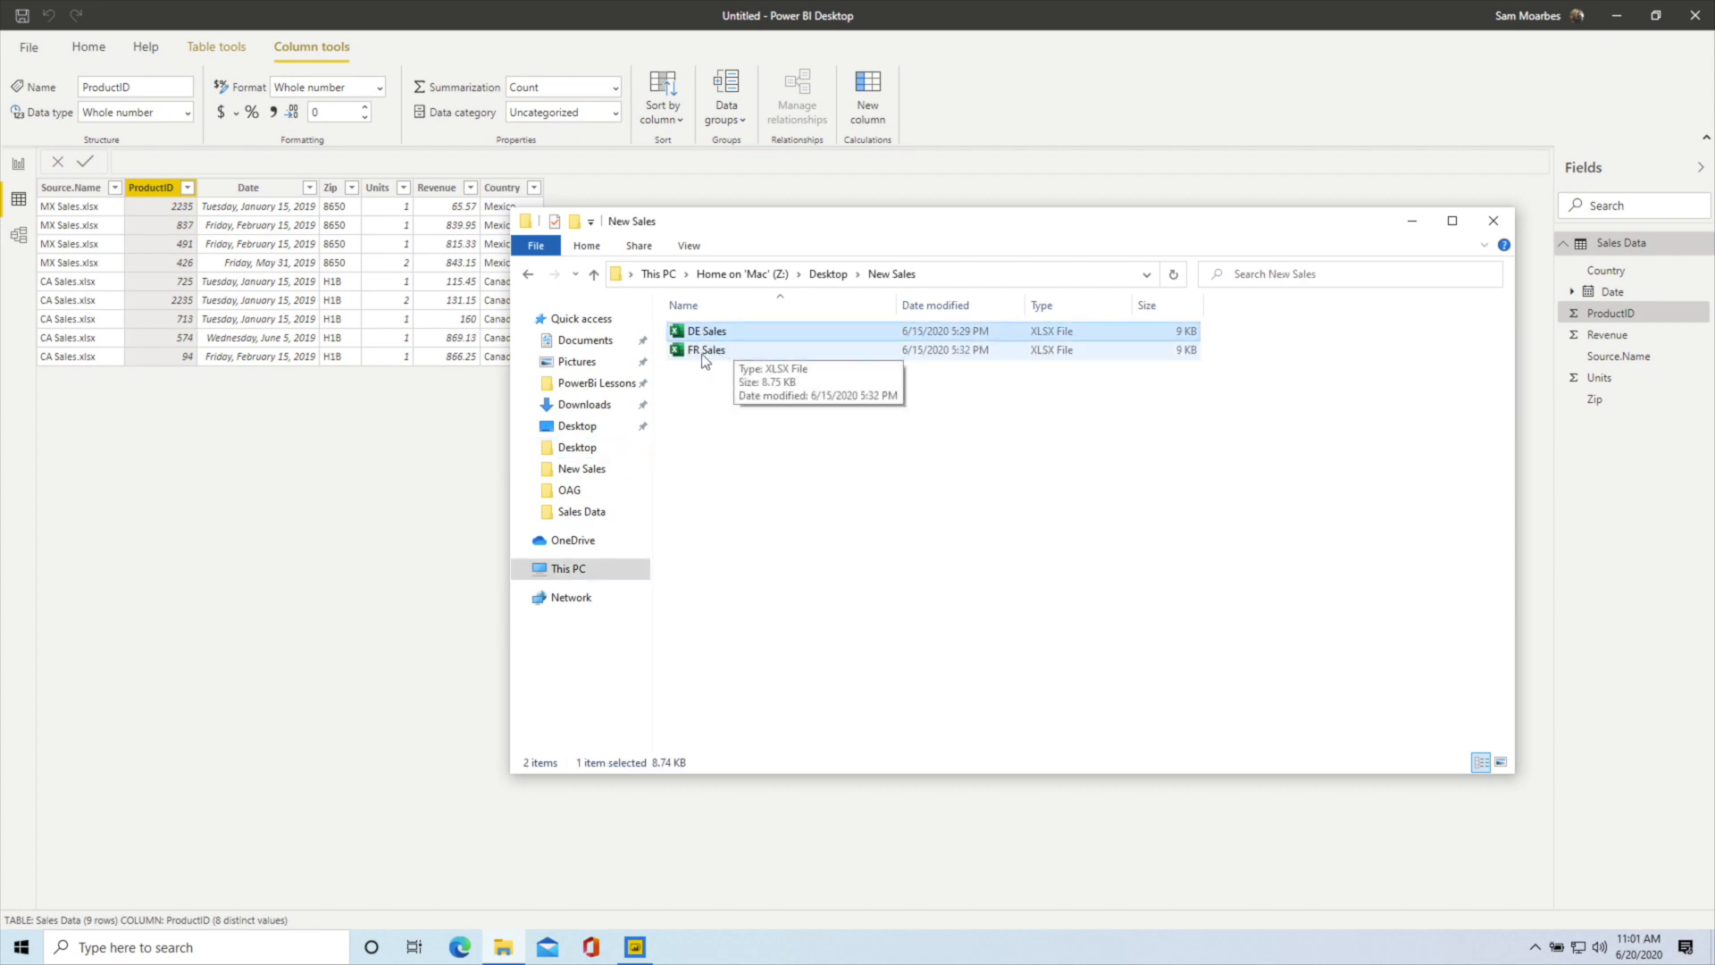
{"action": "left_click", "coordinate": [705, 351], "text": "shift"}
{"action": "right_click", "coordinate": [704, 351]}
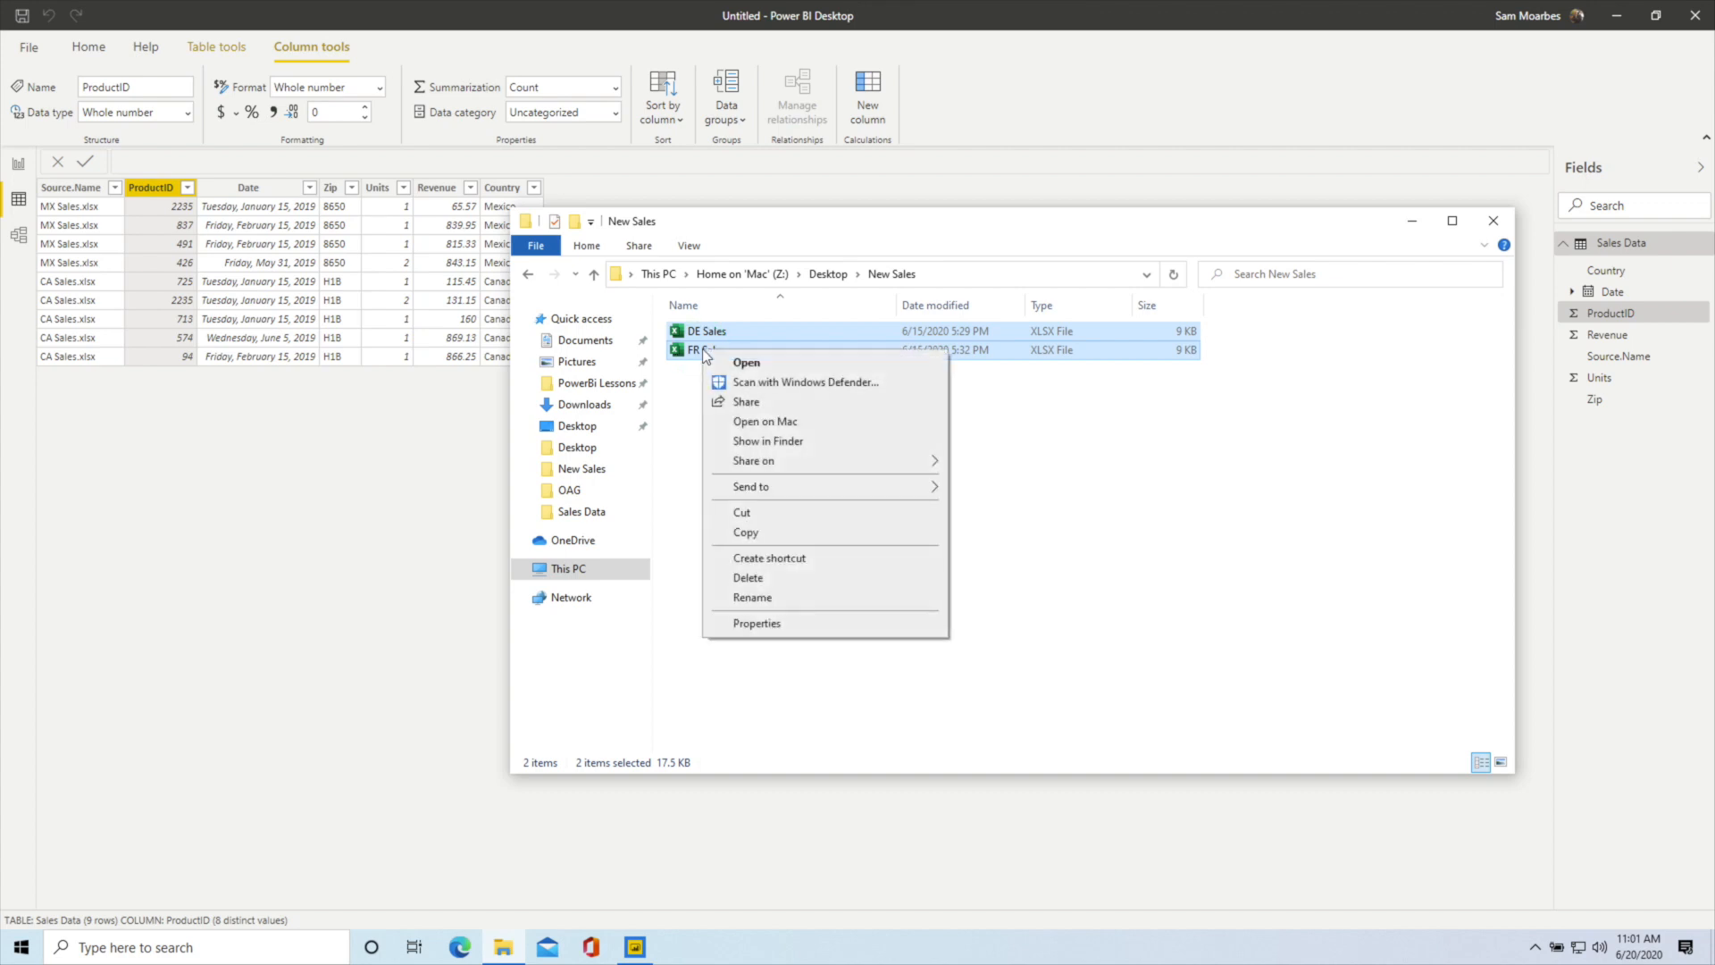
{"action": "left_click", "coordinate": [752, 533]}
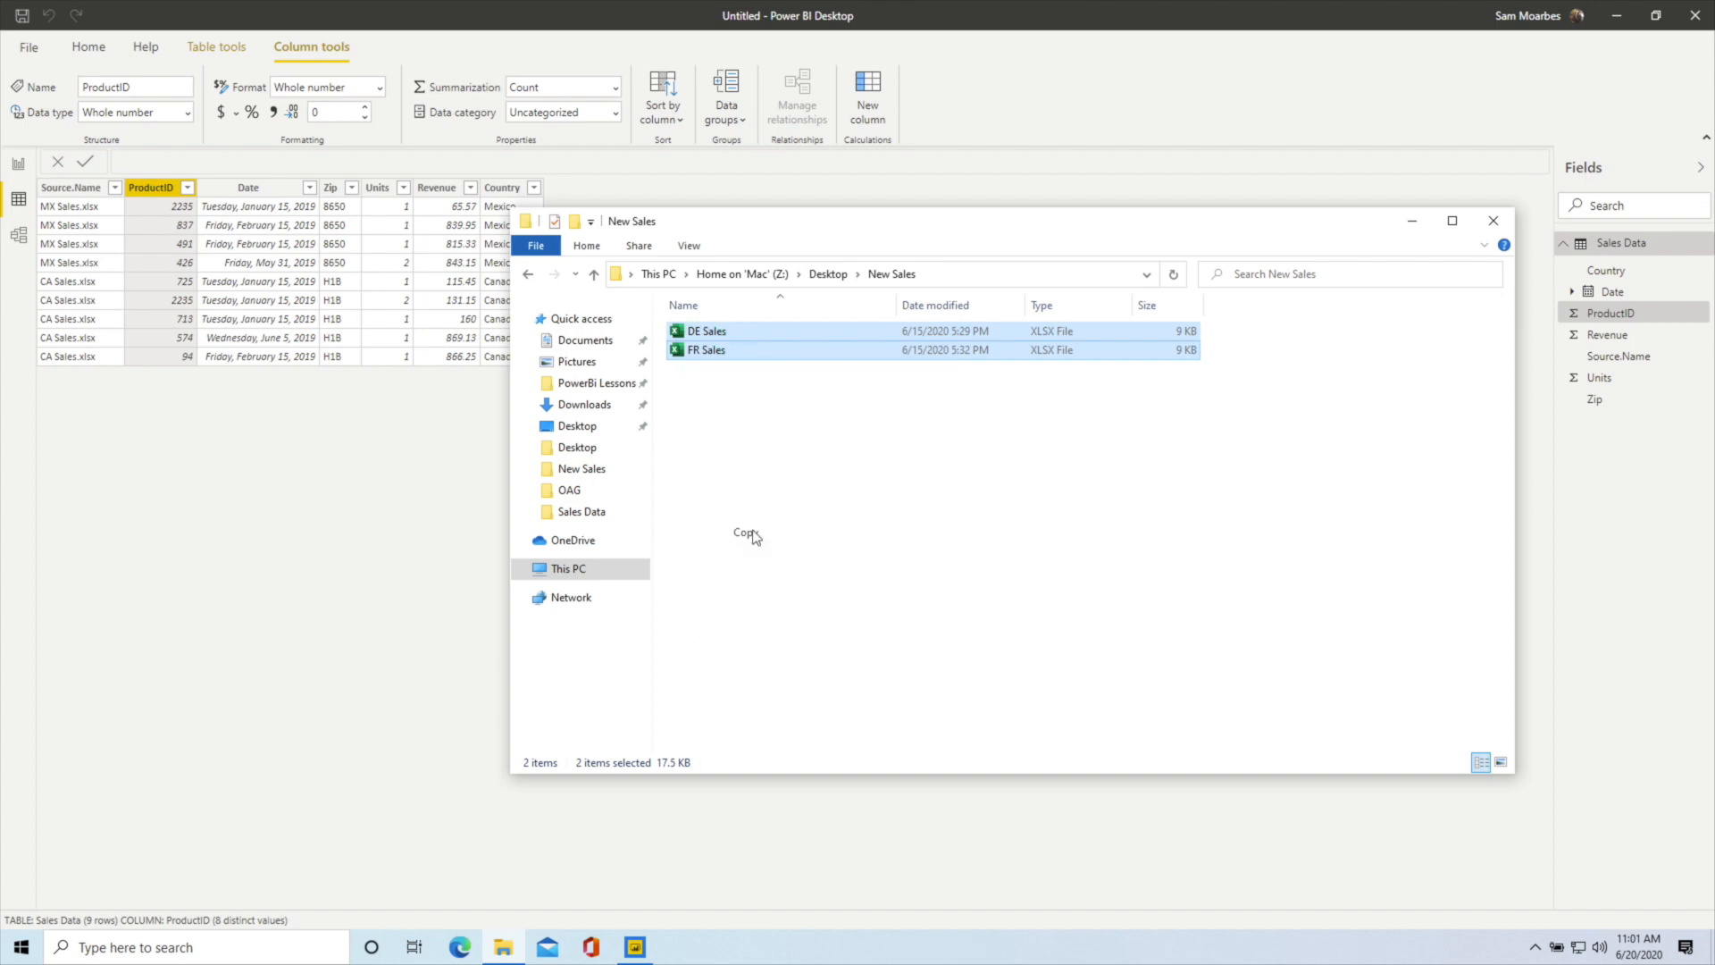
Paste the copied DE Sales and FR Sales workbooks into the Desktop's Sales Data folder and close the File Explorer window
{"action": "left_click", "coordinate": [581, 432]}
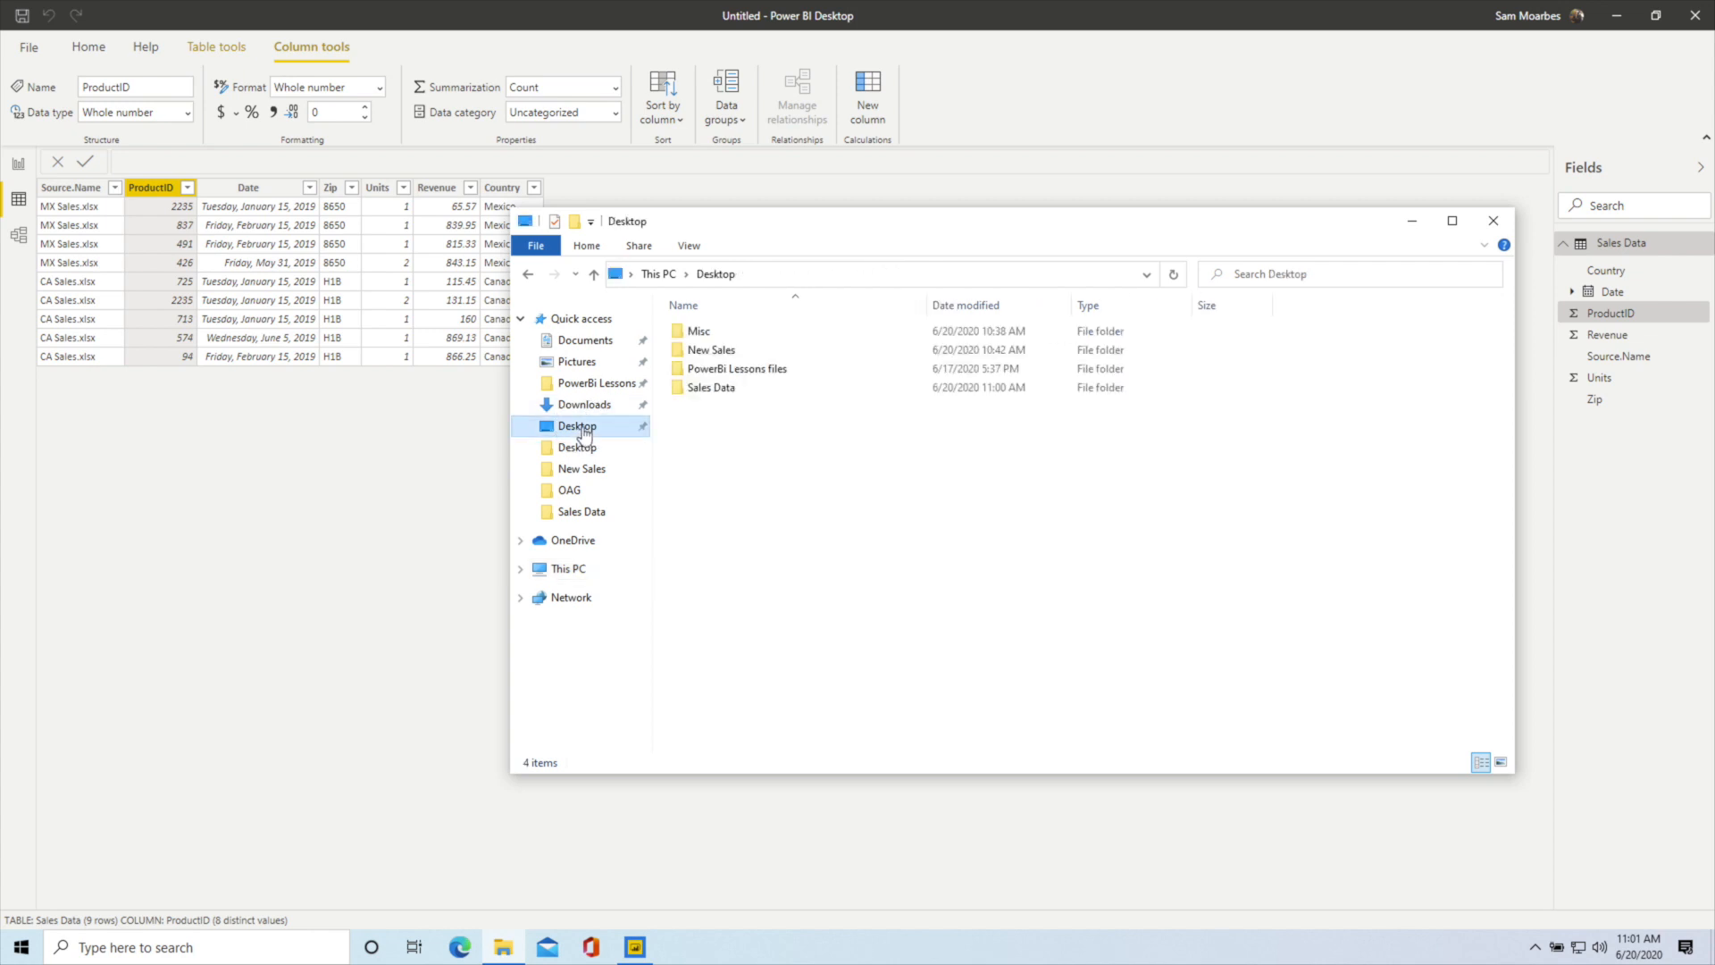
{"action": "double_click", "coordinate": [720, 393]}
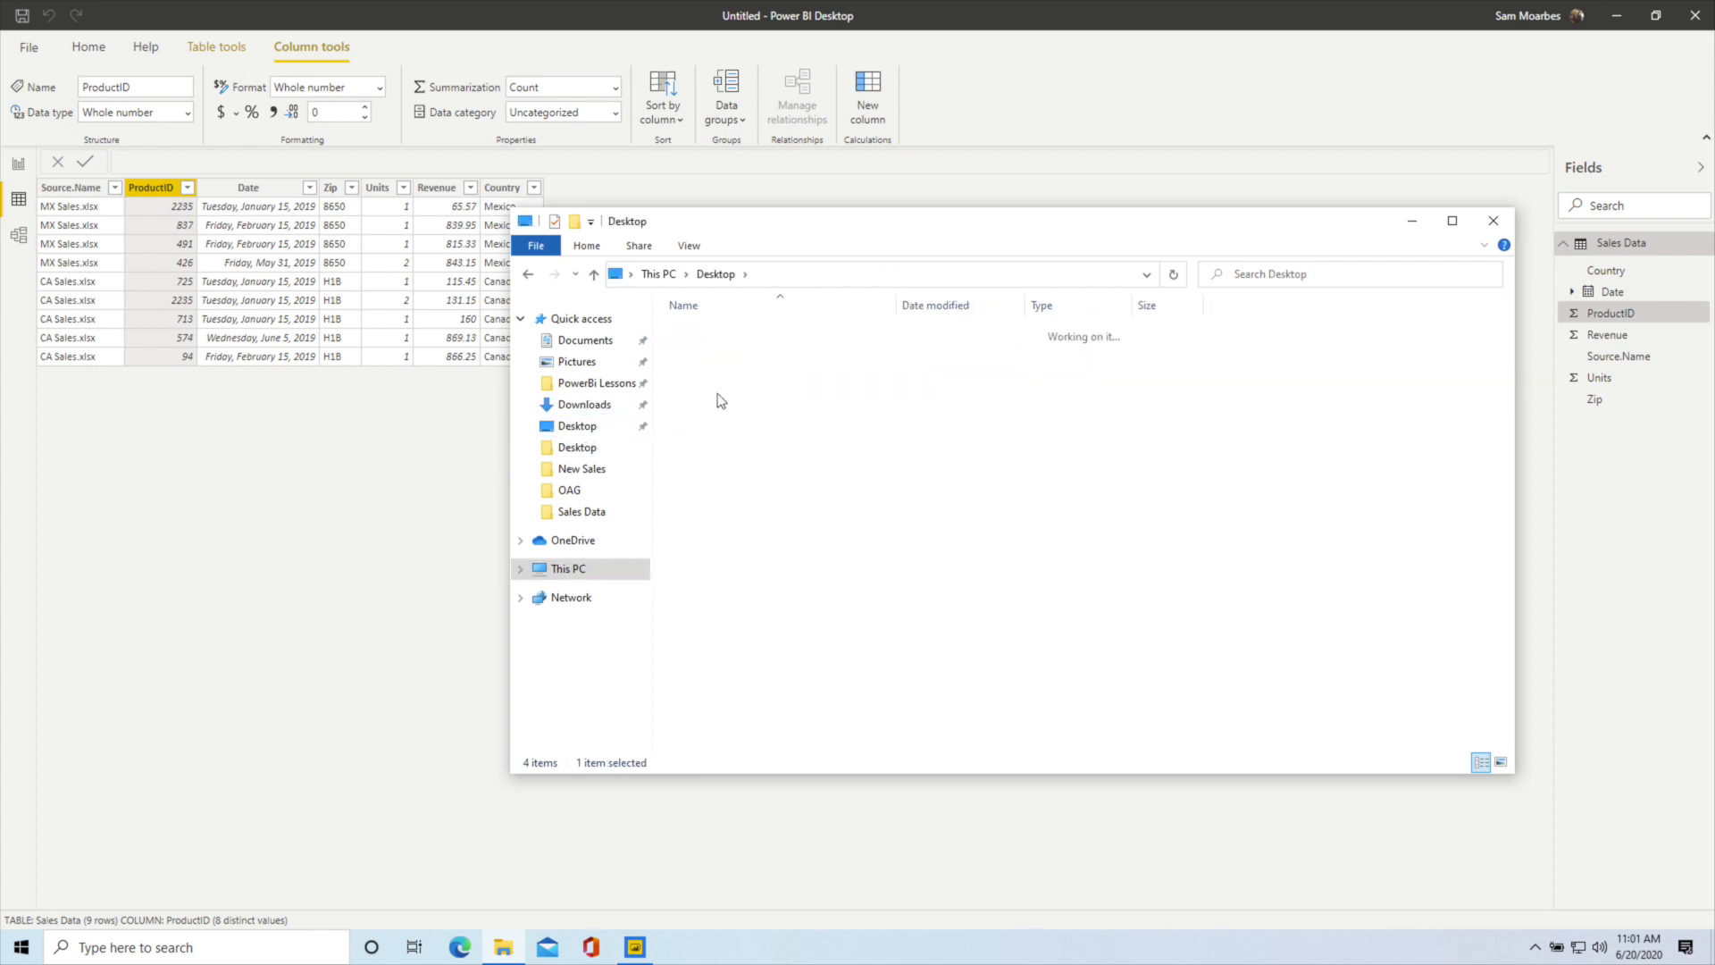
{"action": "right_click", "coordinate": [748, 437]}
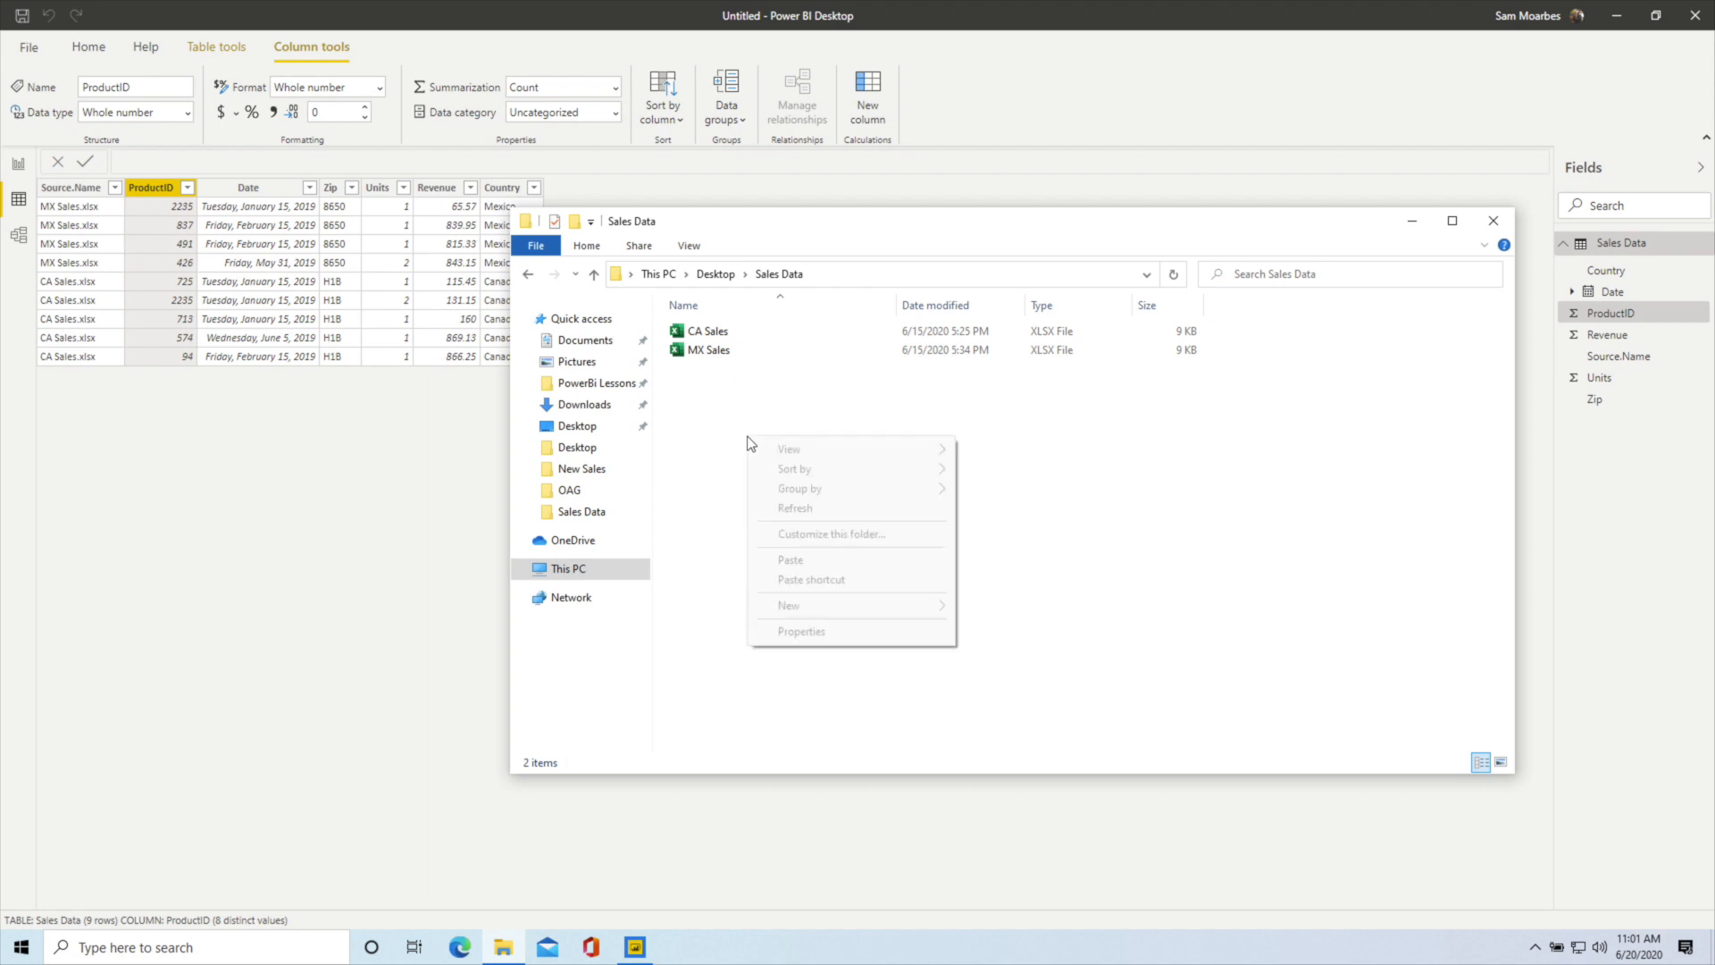
{"action": "left_click", "coordinate": [783, 563]}
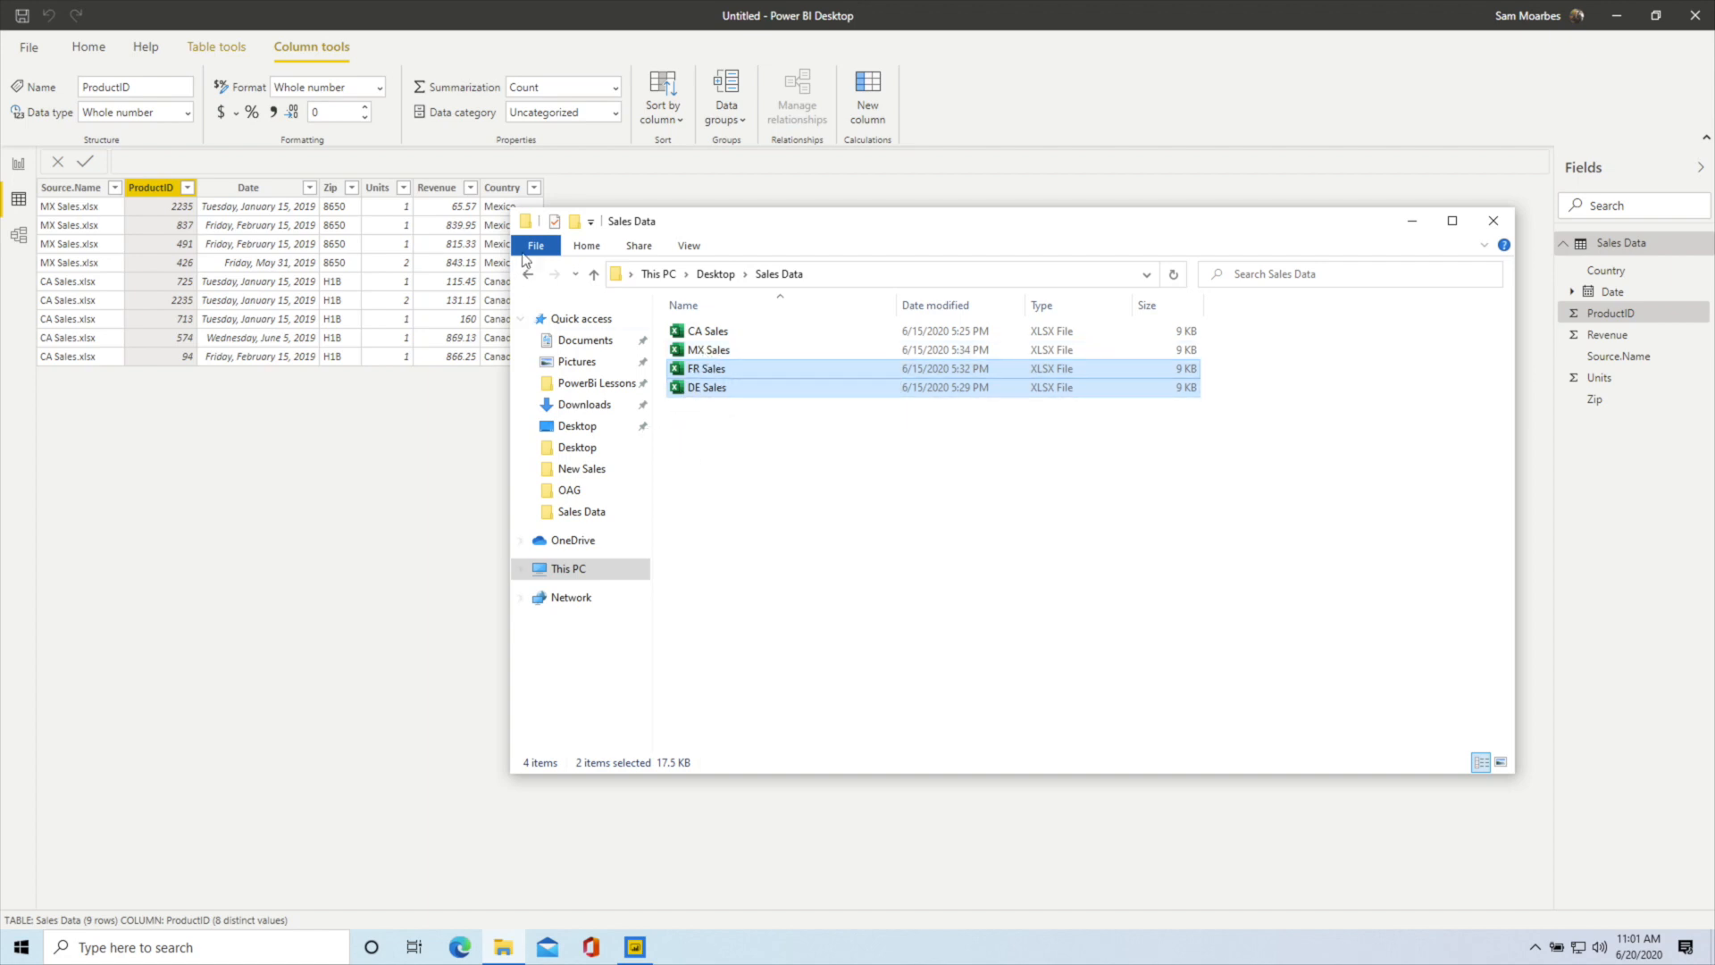
{"action": "left_click", "coordinate": [1486, 228]}
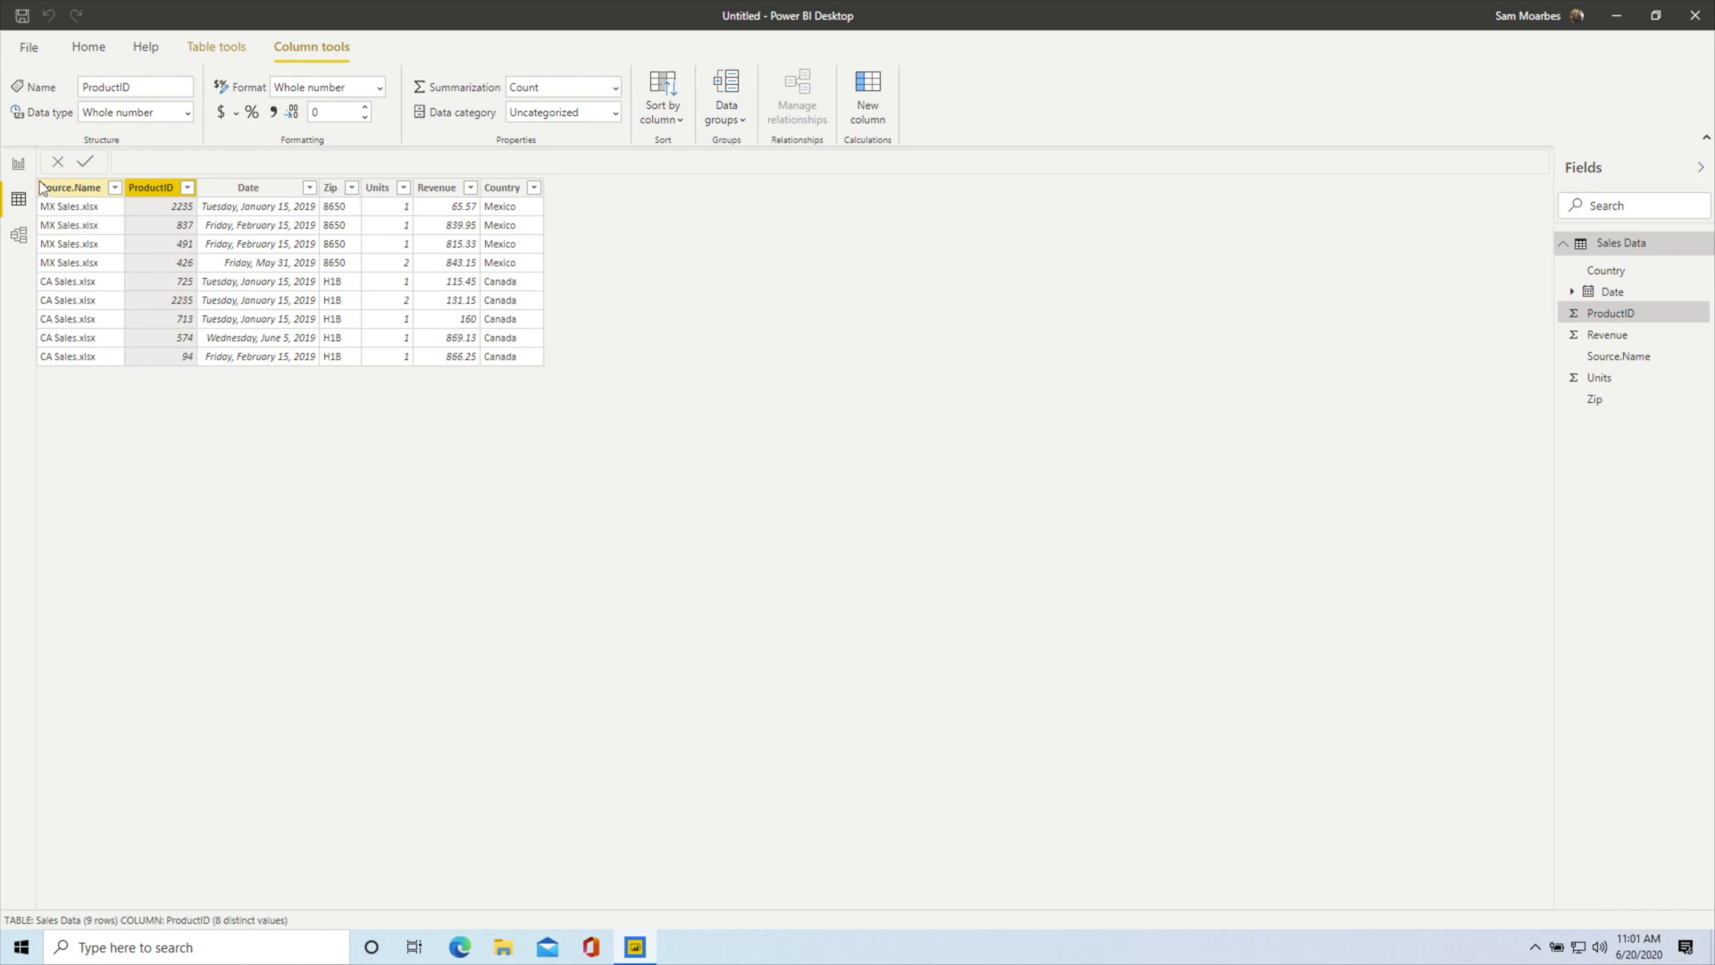
Refresh the report's data from Report view and show the updated Sales Data table in Data view
{"action": "left_click", "coordinate": [22, 165]}
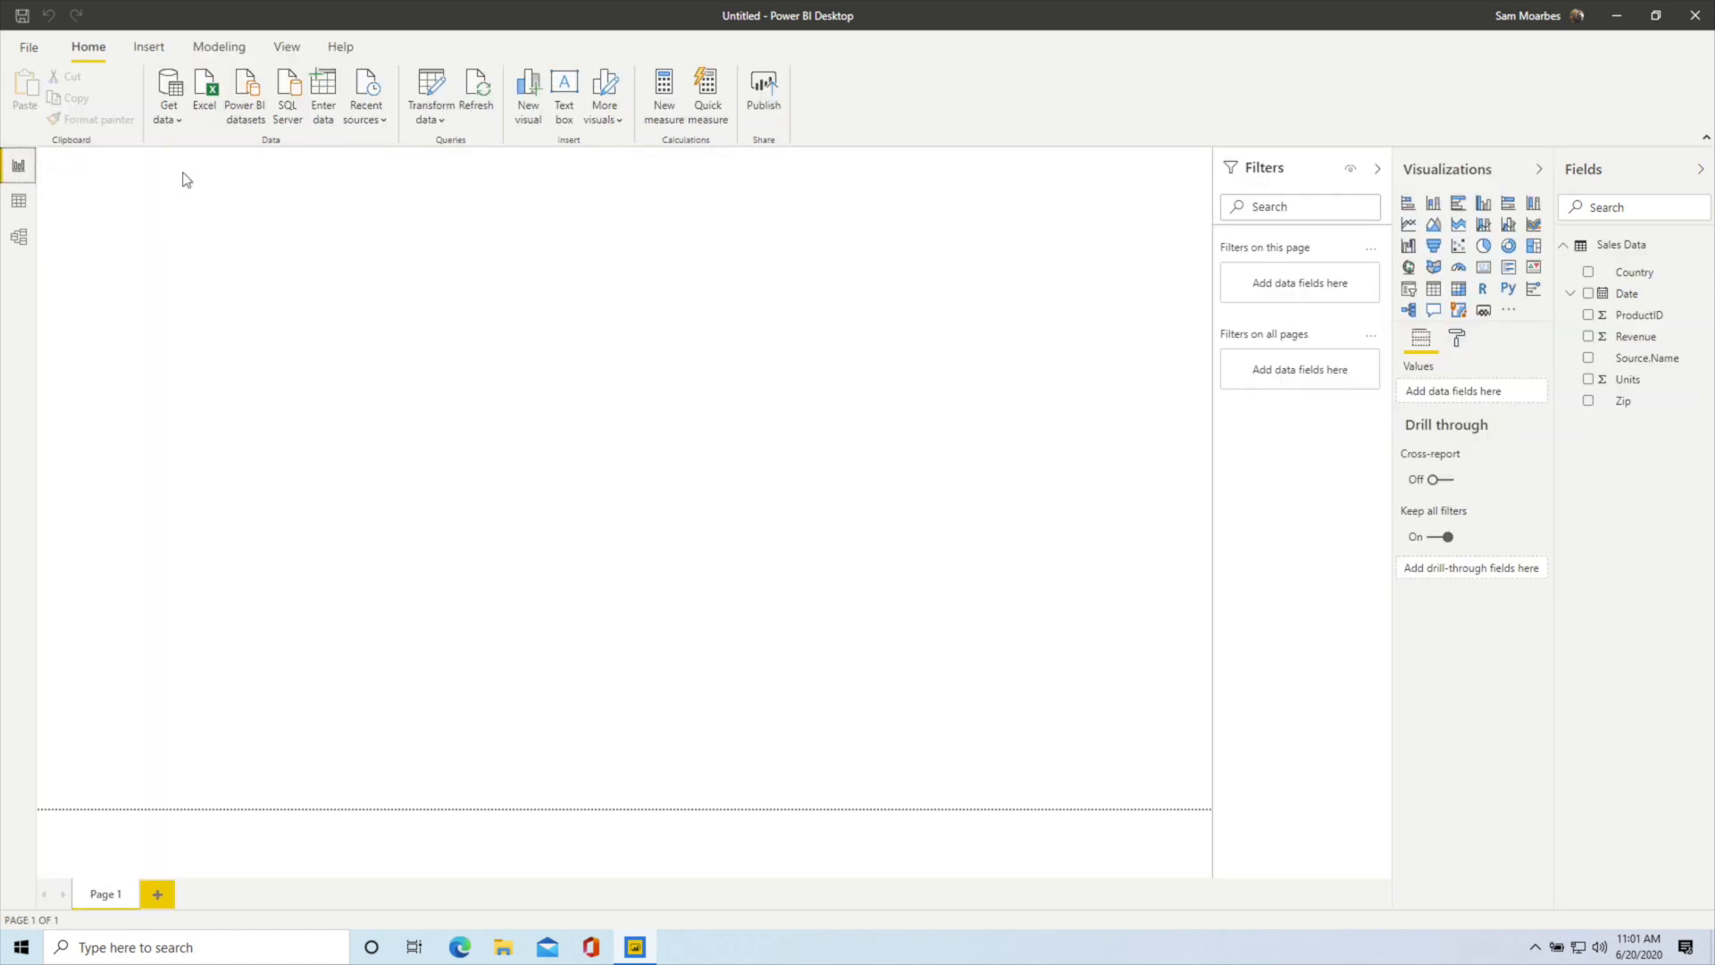
{"action": "left_click", "coordinate": [479, 98]}
{"action": "left_click", "coordinate": [18, 200]}
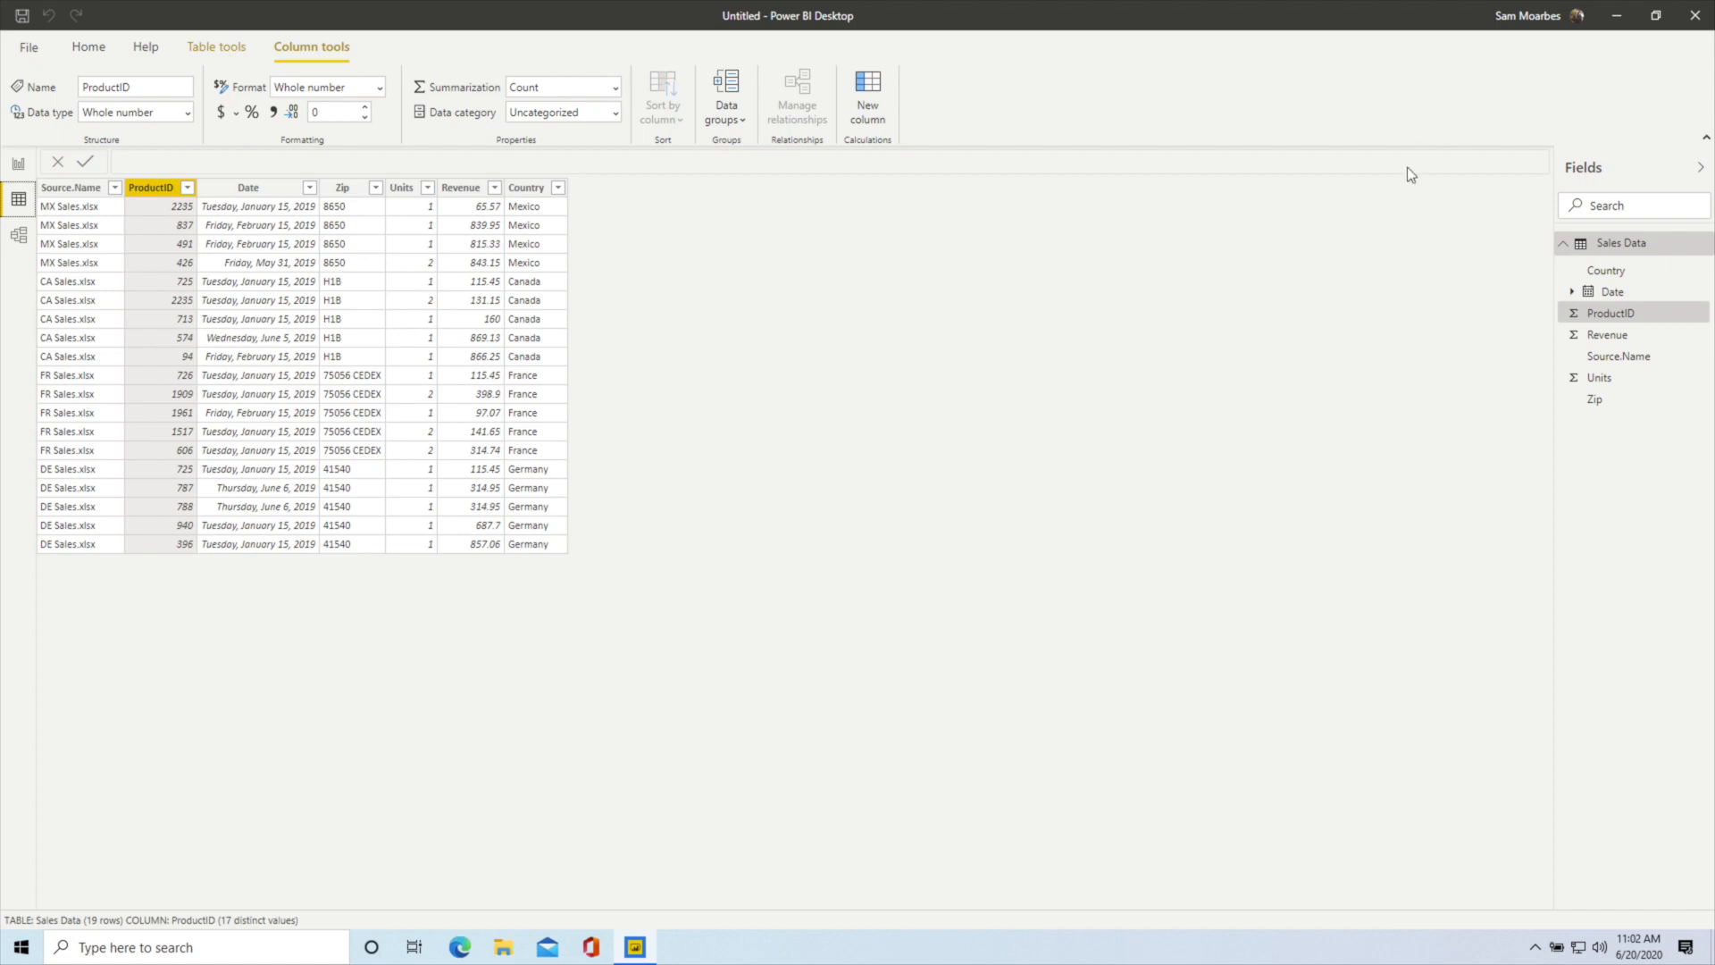
Close the untitled Power BI Desktop report without saving the changes
{"action": "left_click", "coordinate": [1700, 20]}
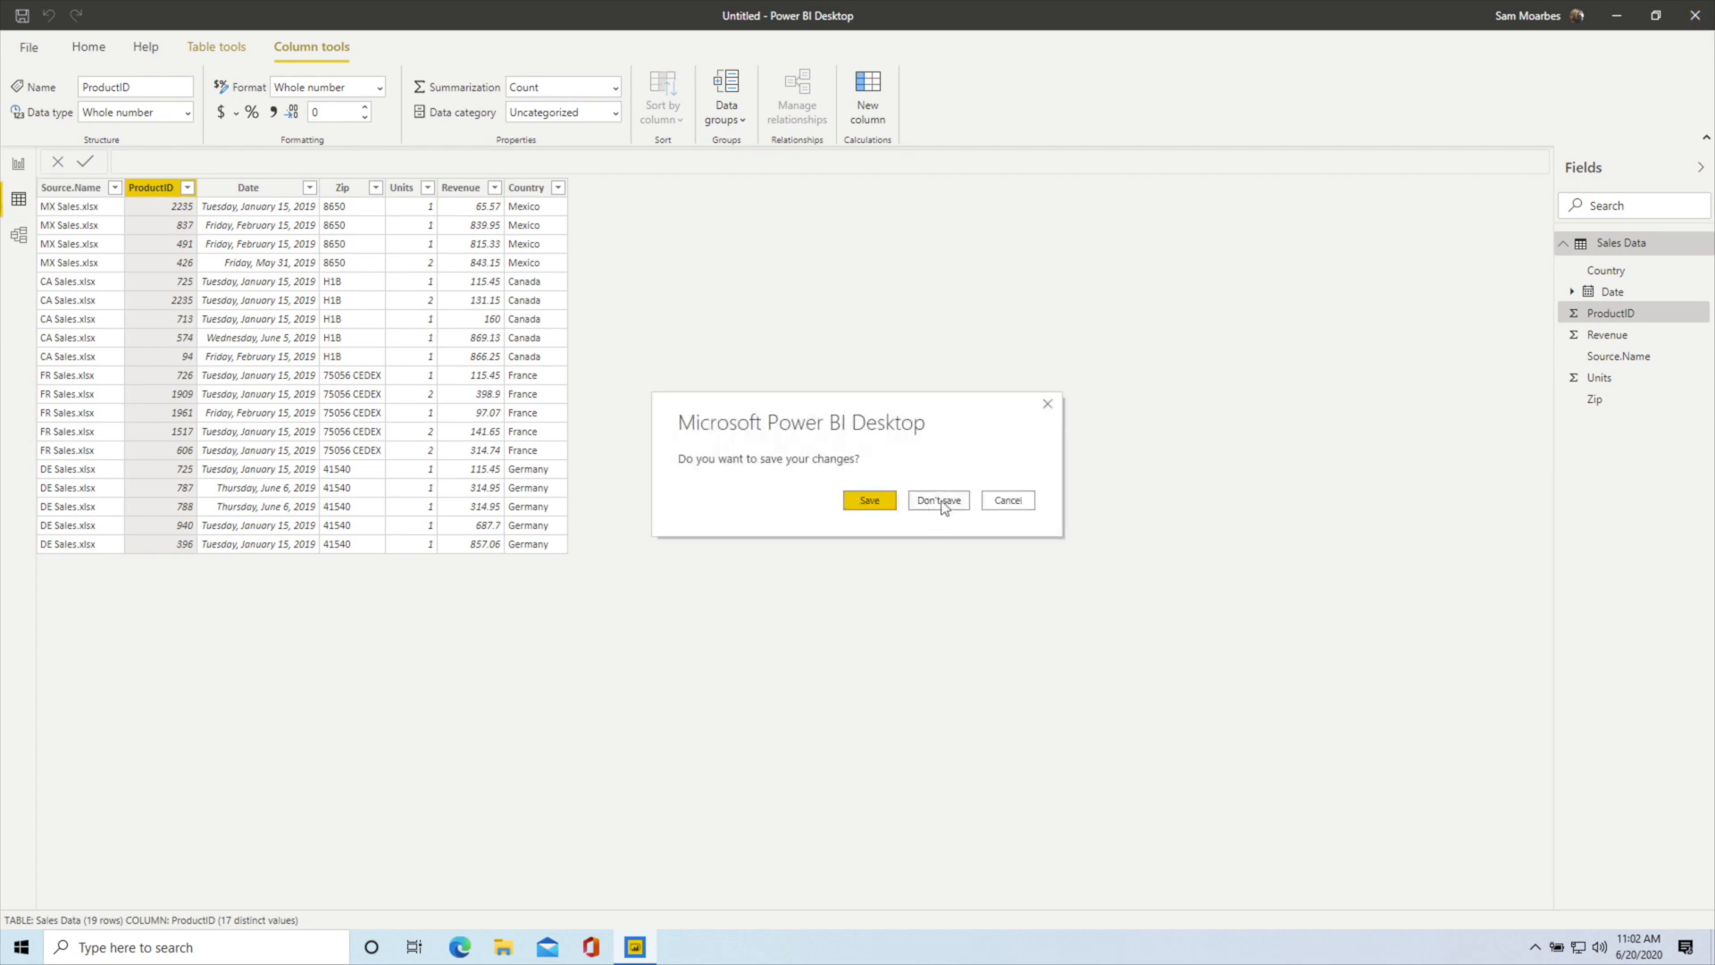
{"action": "left_click", "coordinate": [930, 499]}
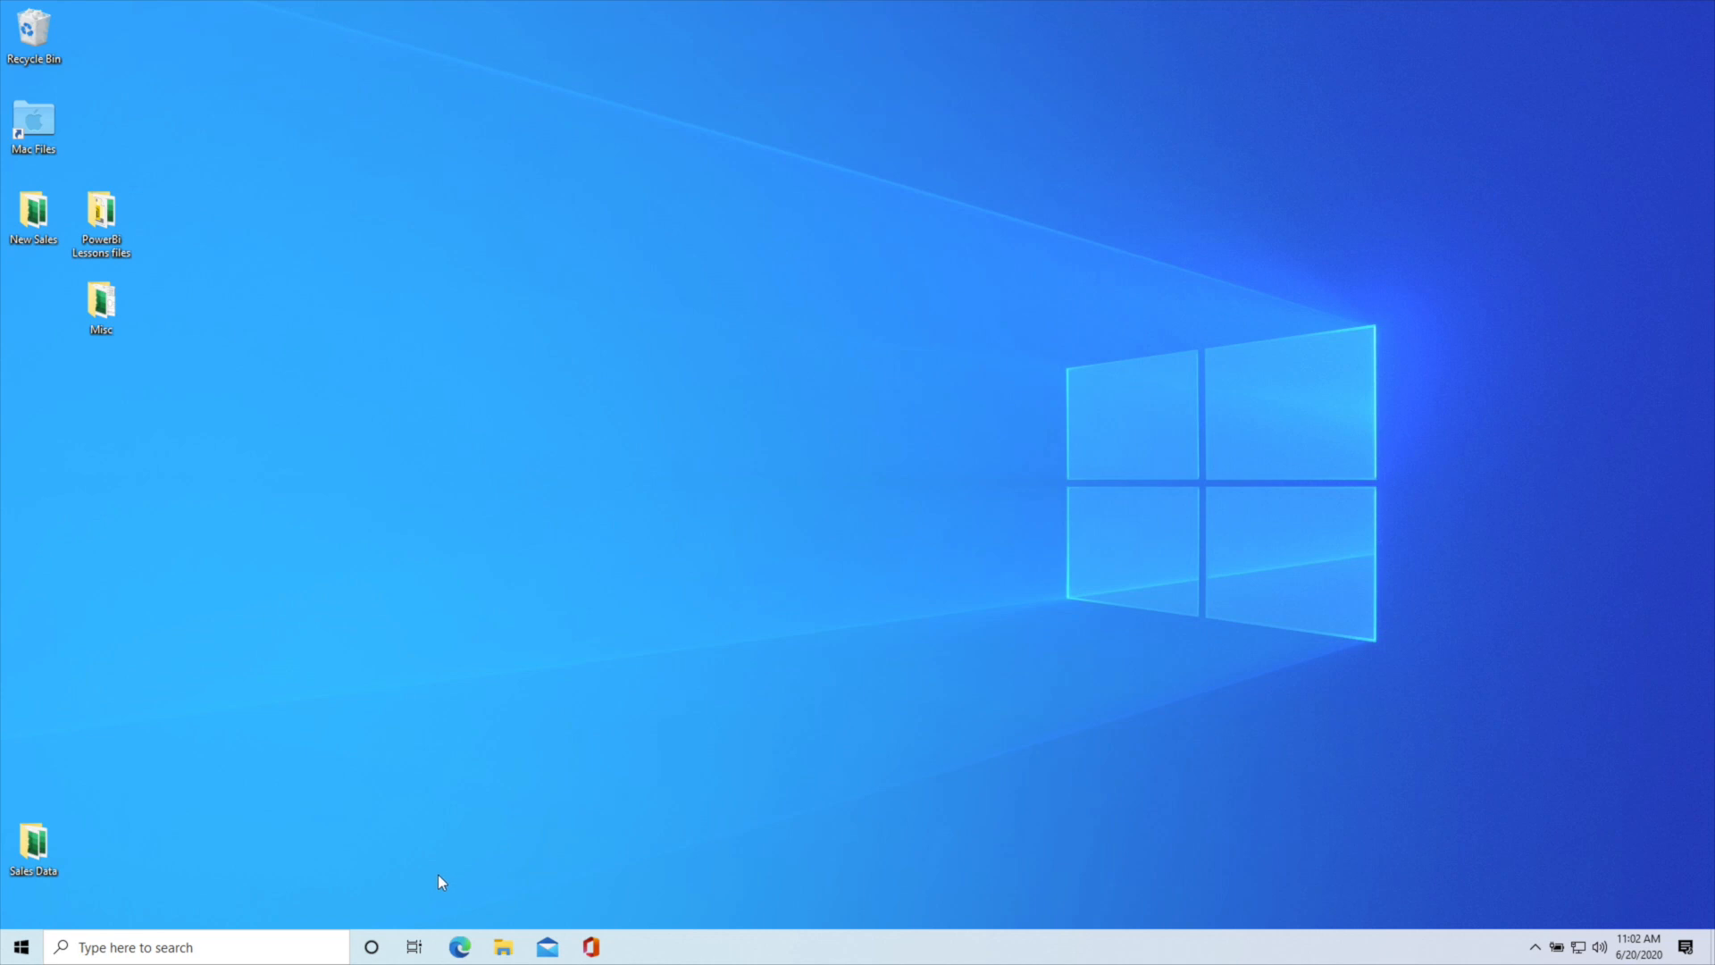
{"action": "left_click", "coordinate": [22, 946]}
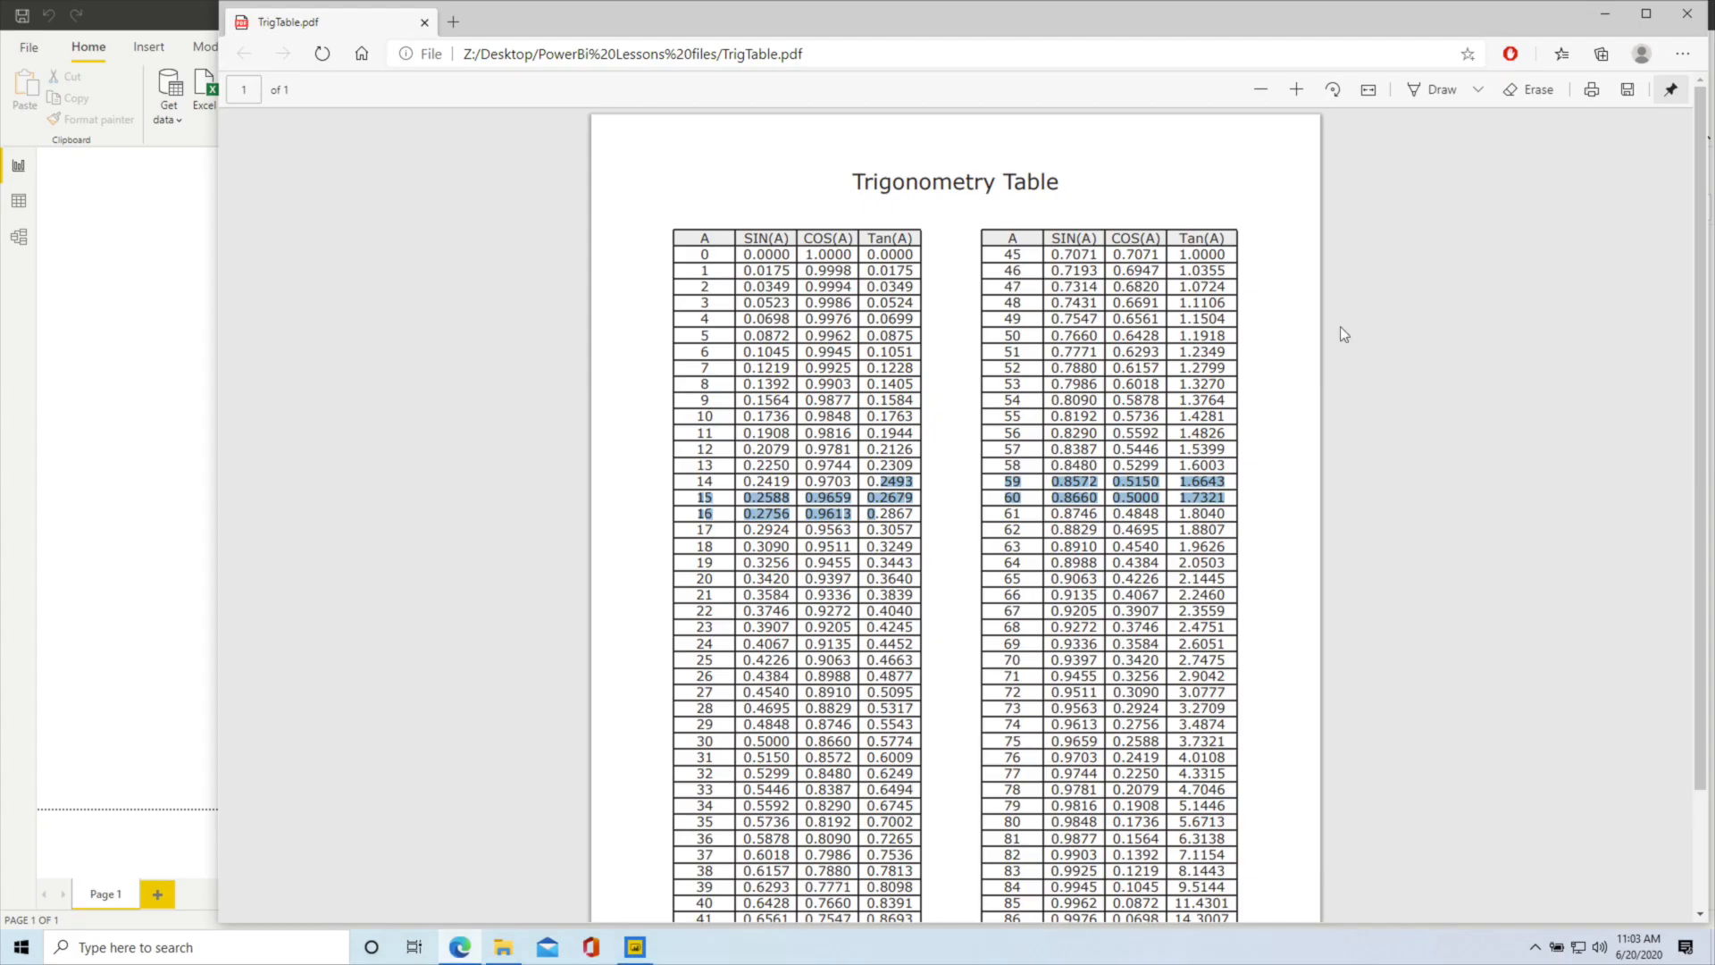
Examine the two trigonometry tables in TrigTable.pdf in the browser from beginning to end
{"action": "left_click", "coordinate": [1293, 324]}
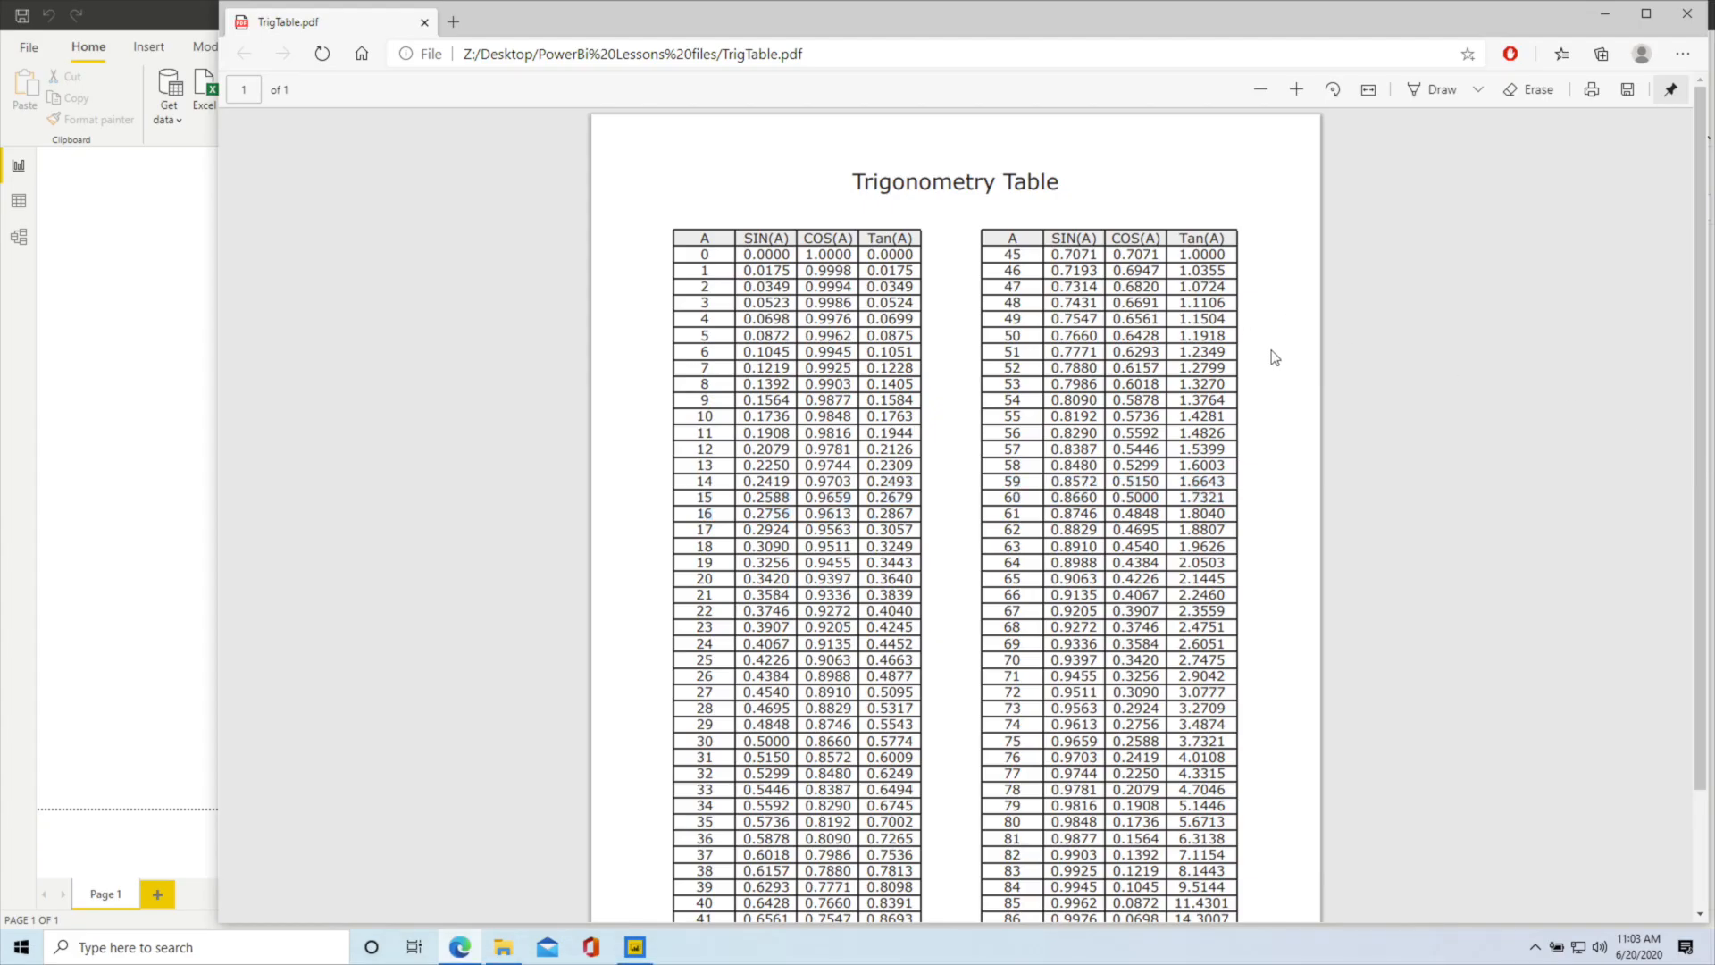
{"action": "scroll", "coordinate": [1275, 357], "scroll_direction": "down", "scroll_amount": 1}
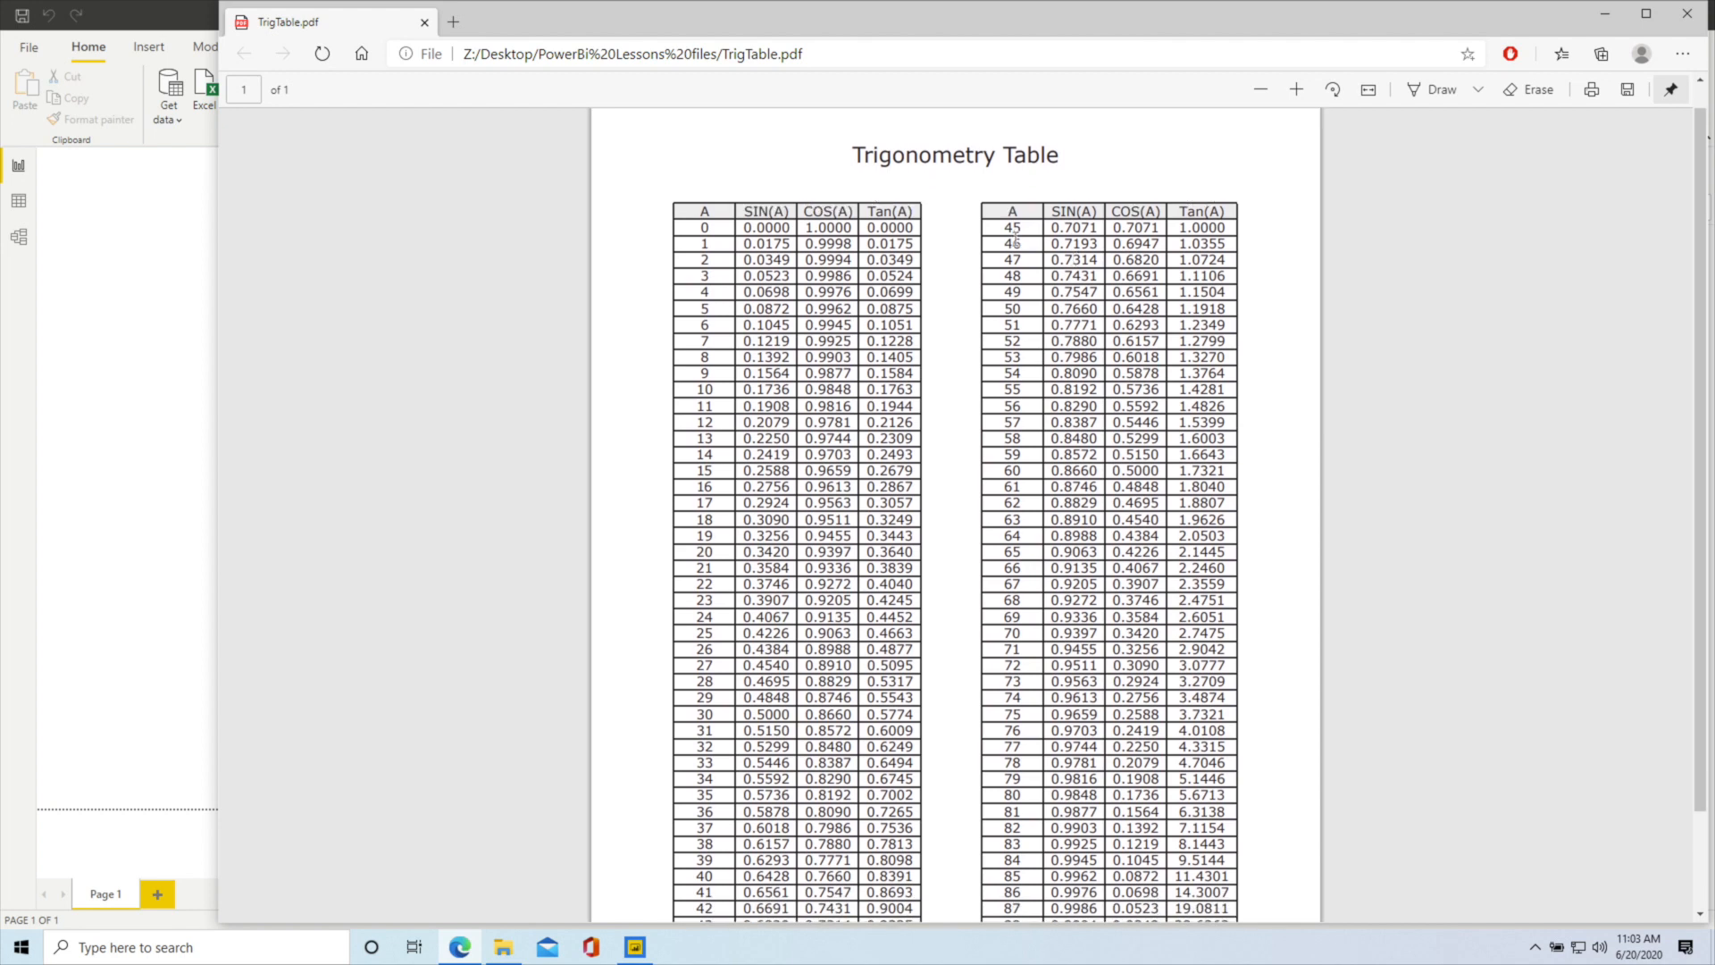
{"action": "scroll", "coordinate": [971, 397], "scroll_direction": "down", "scroll_amount": 3}
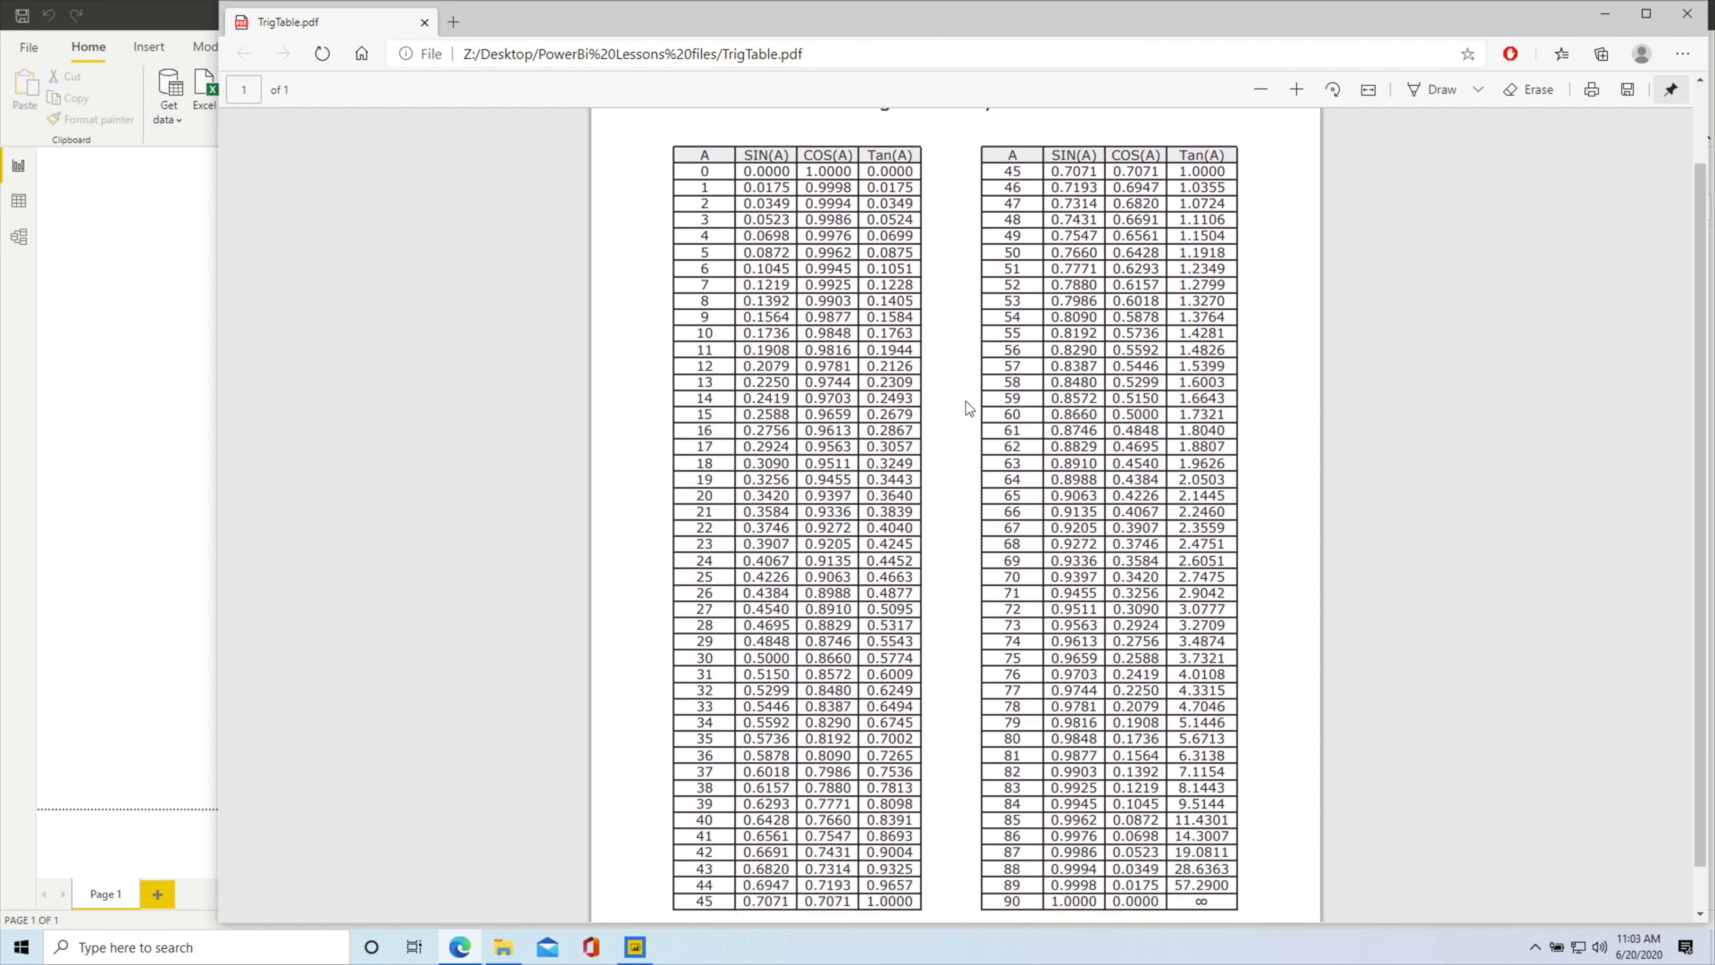
{"action": "scroll", "coordinate": [966, 403], "scroll_direction": "up", "scroll_amount": 3}
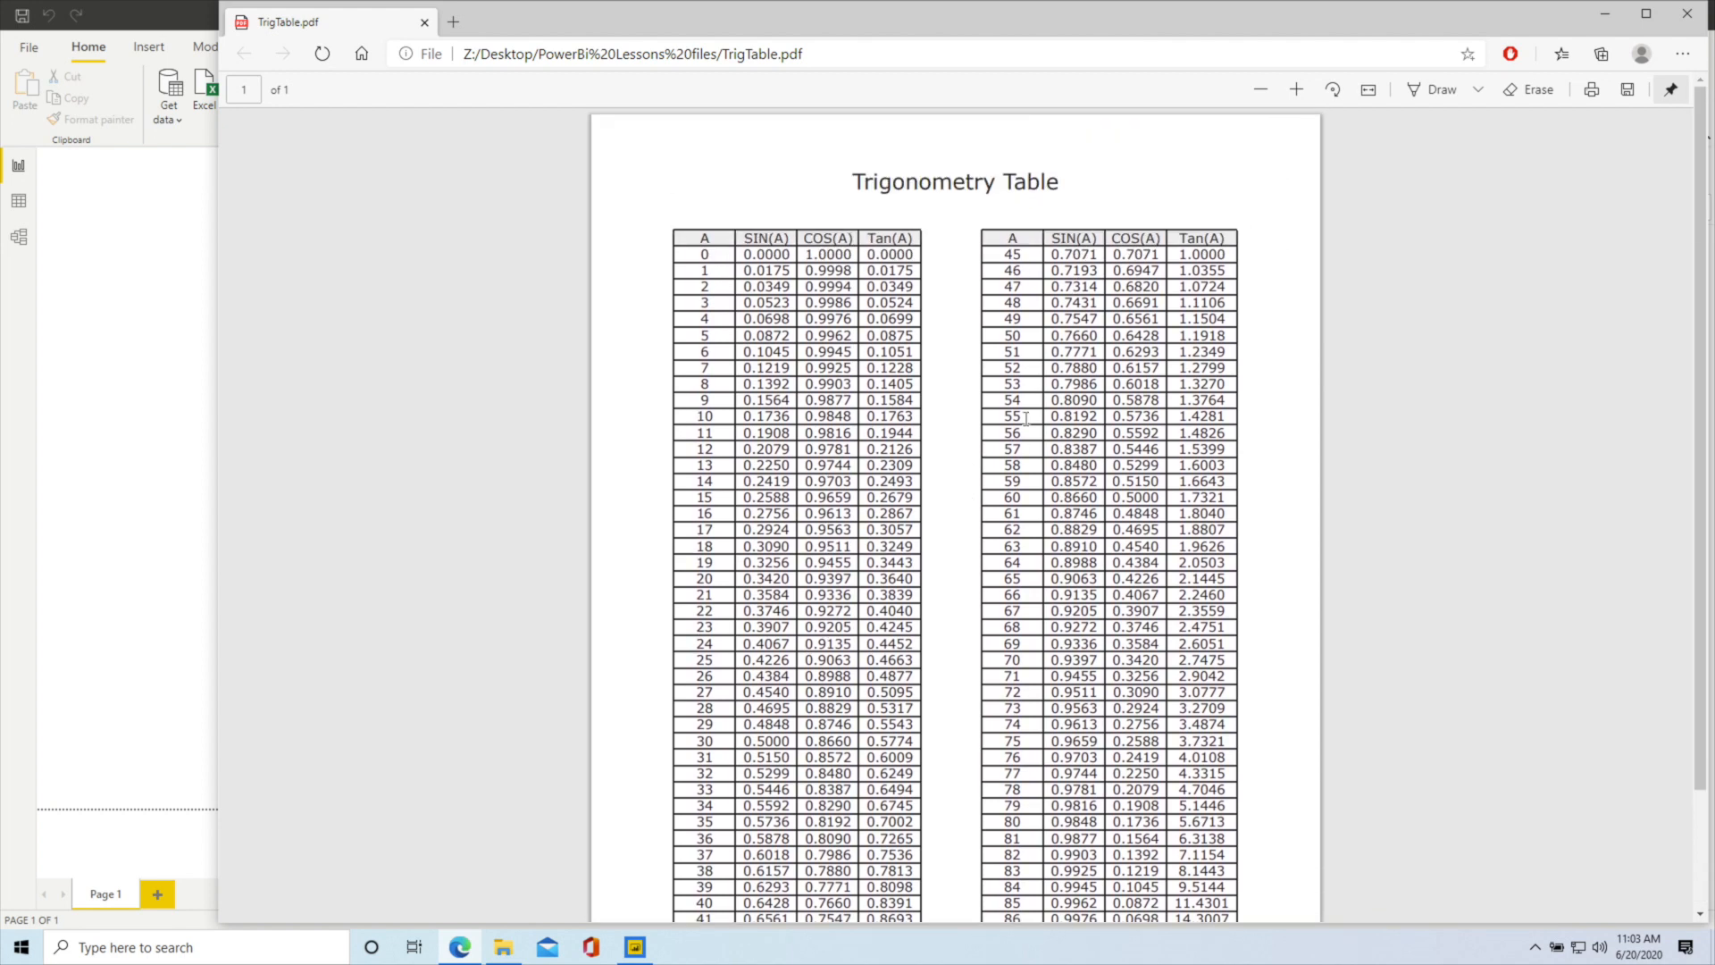
Switch to Power BI Desktop and connect to the TrigTable PDF in the PowerBi Lessons files folder
{"action": "left_click", "coordinate": [160, 364]}
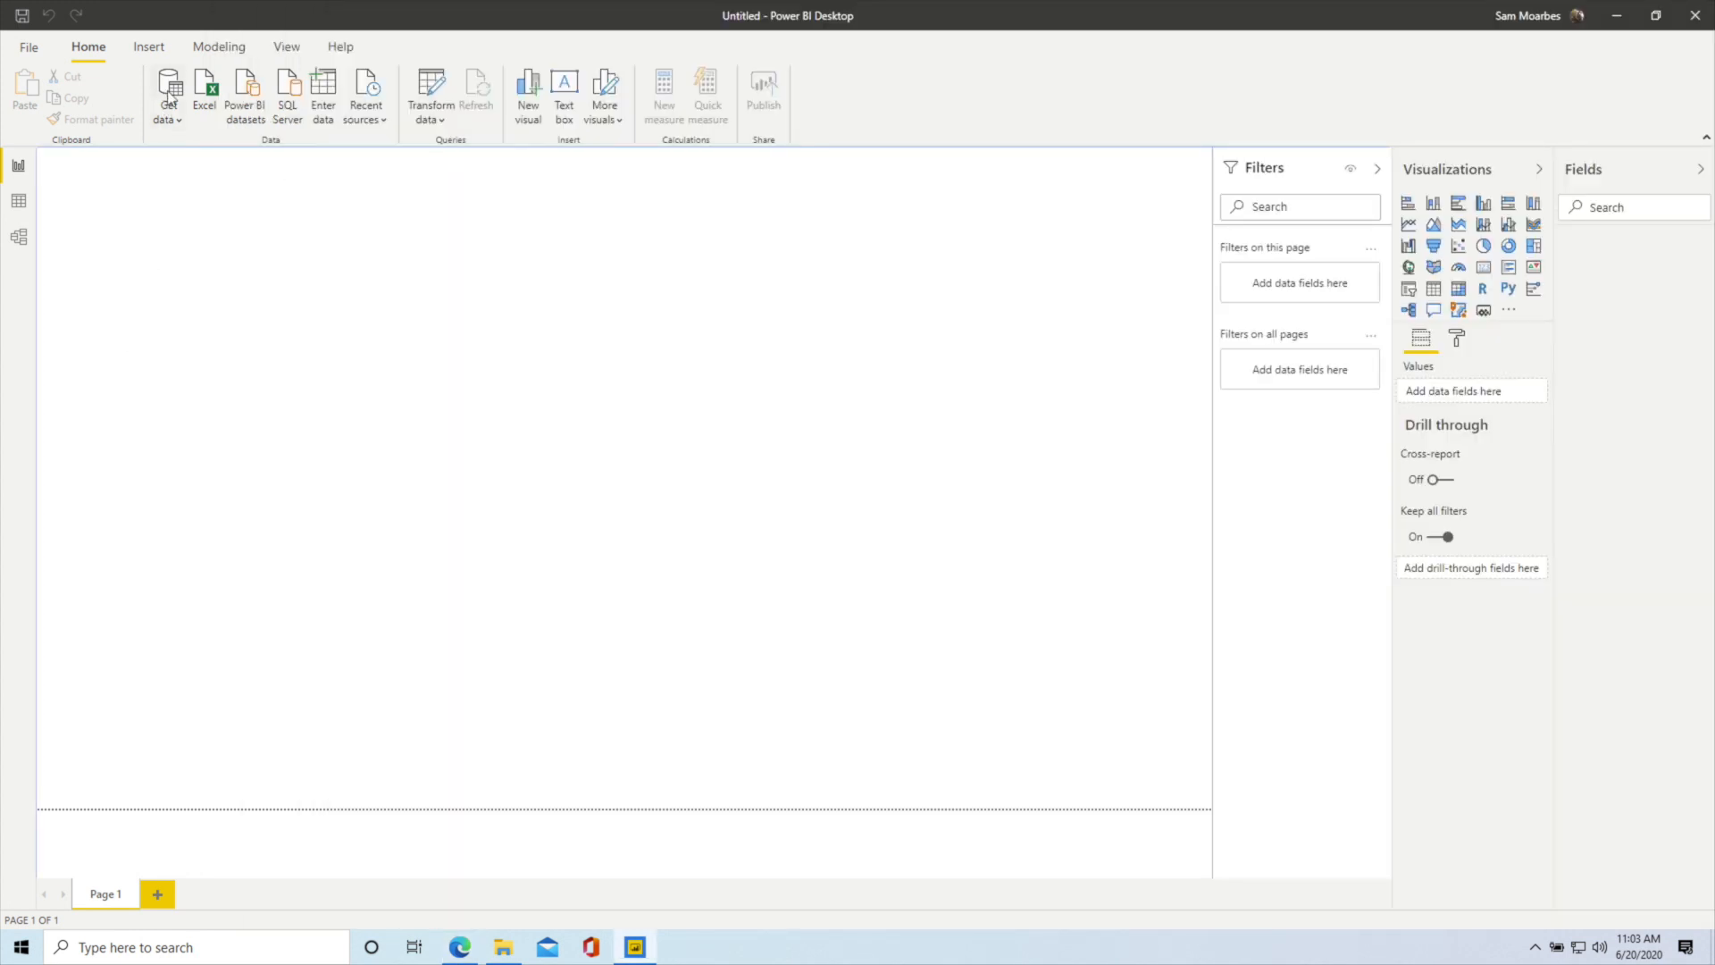
{"action": "left_click", "coordinate": [172, 96]}
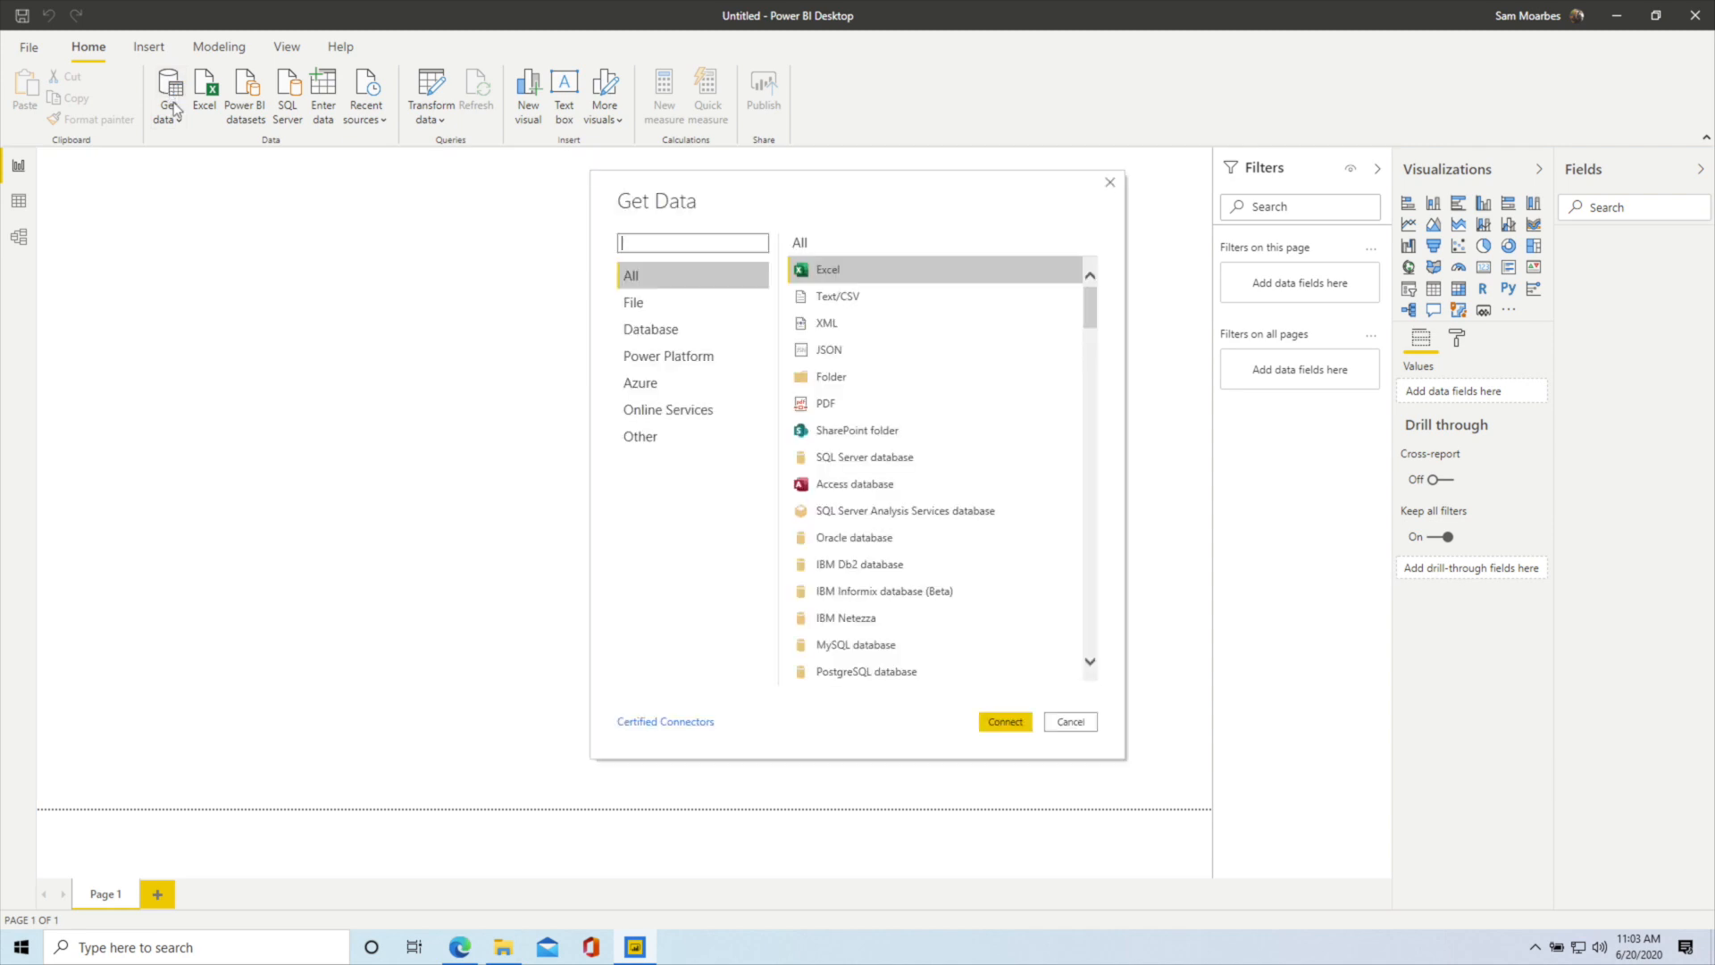
{"action": "left_click", "coordinate": [847, 407]}
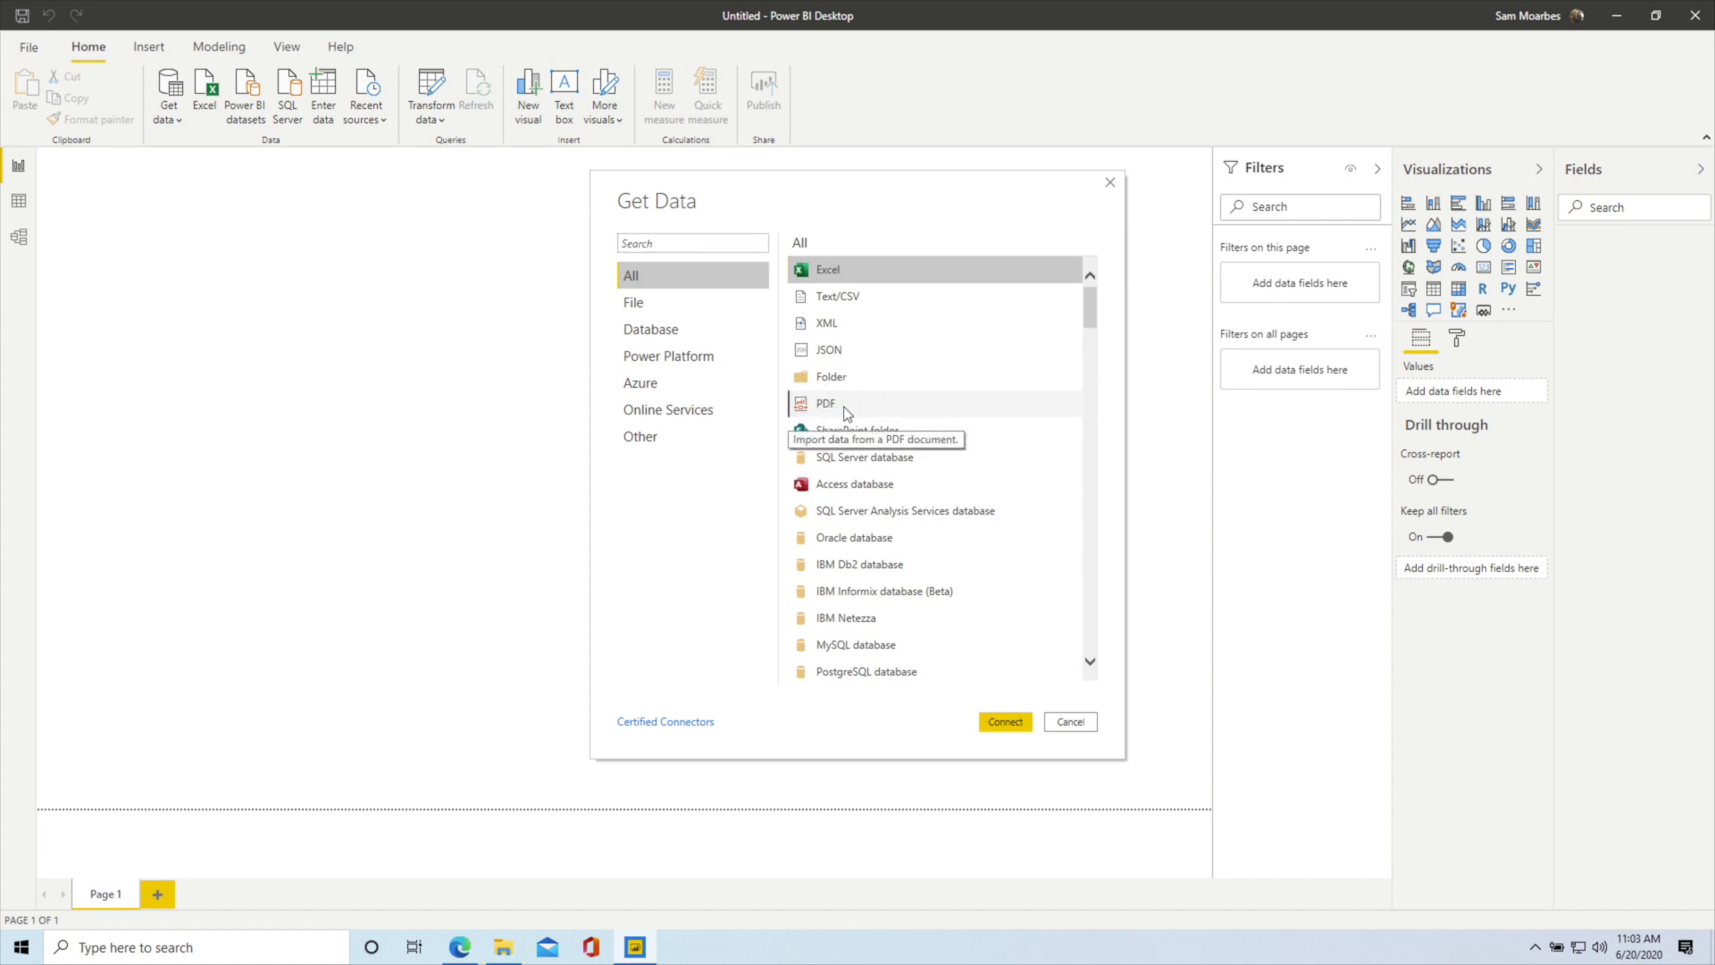
{"action": "left_click", "coordinate": [1004, 722]}
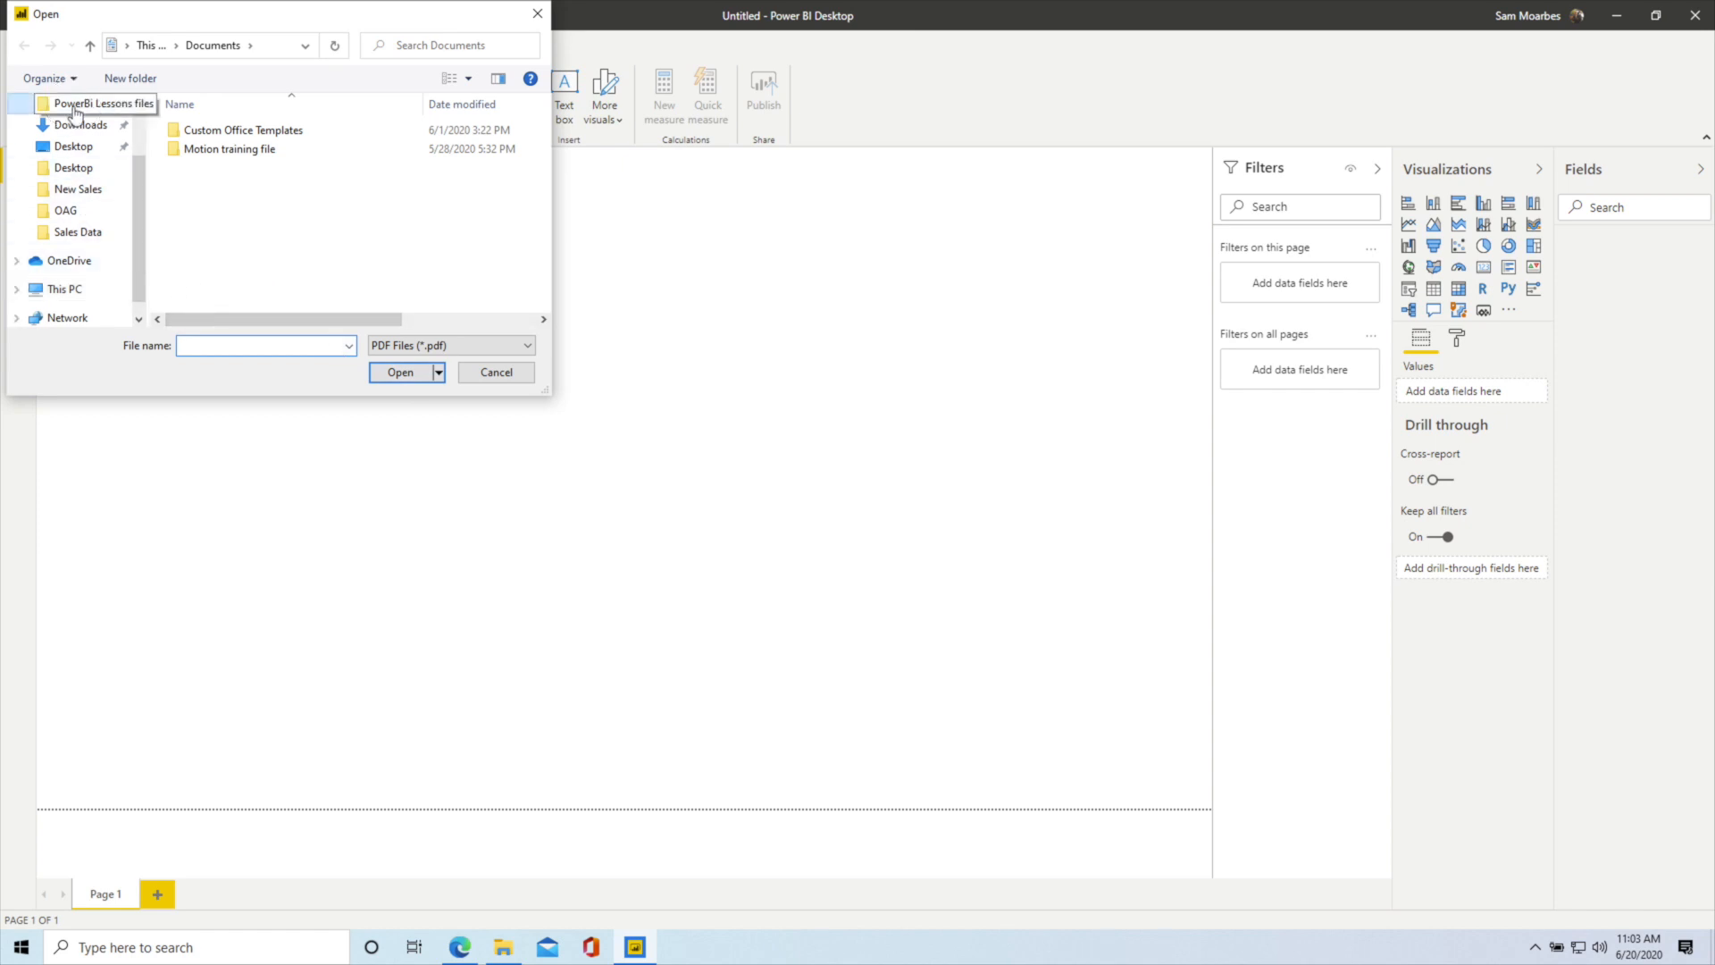
{"action": "left_click", "coordinate": [82, 103]}
{"action": "left_click", "coordinate": [188, 170]}
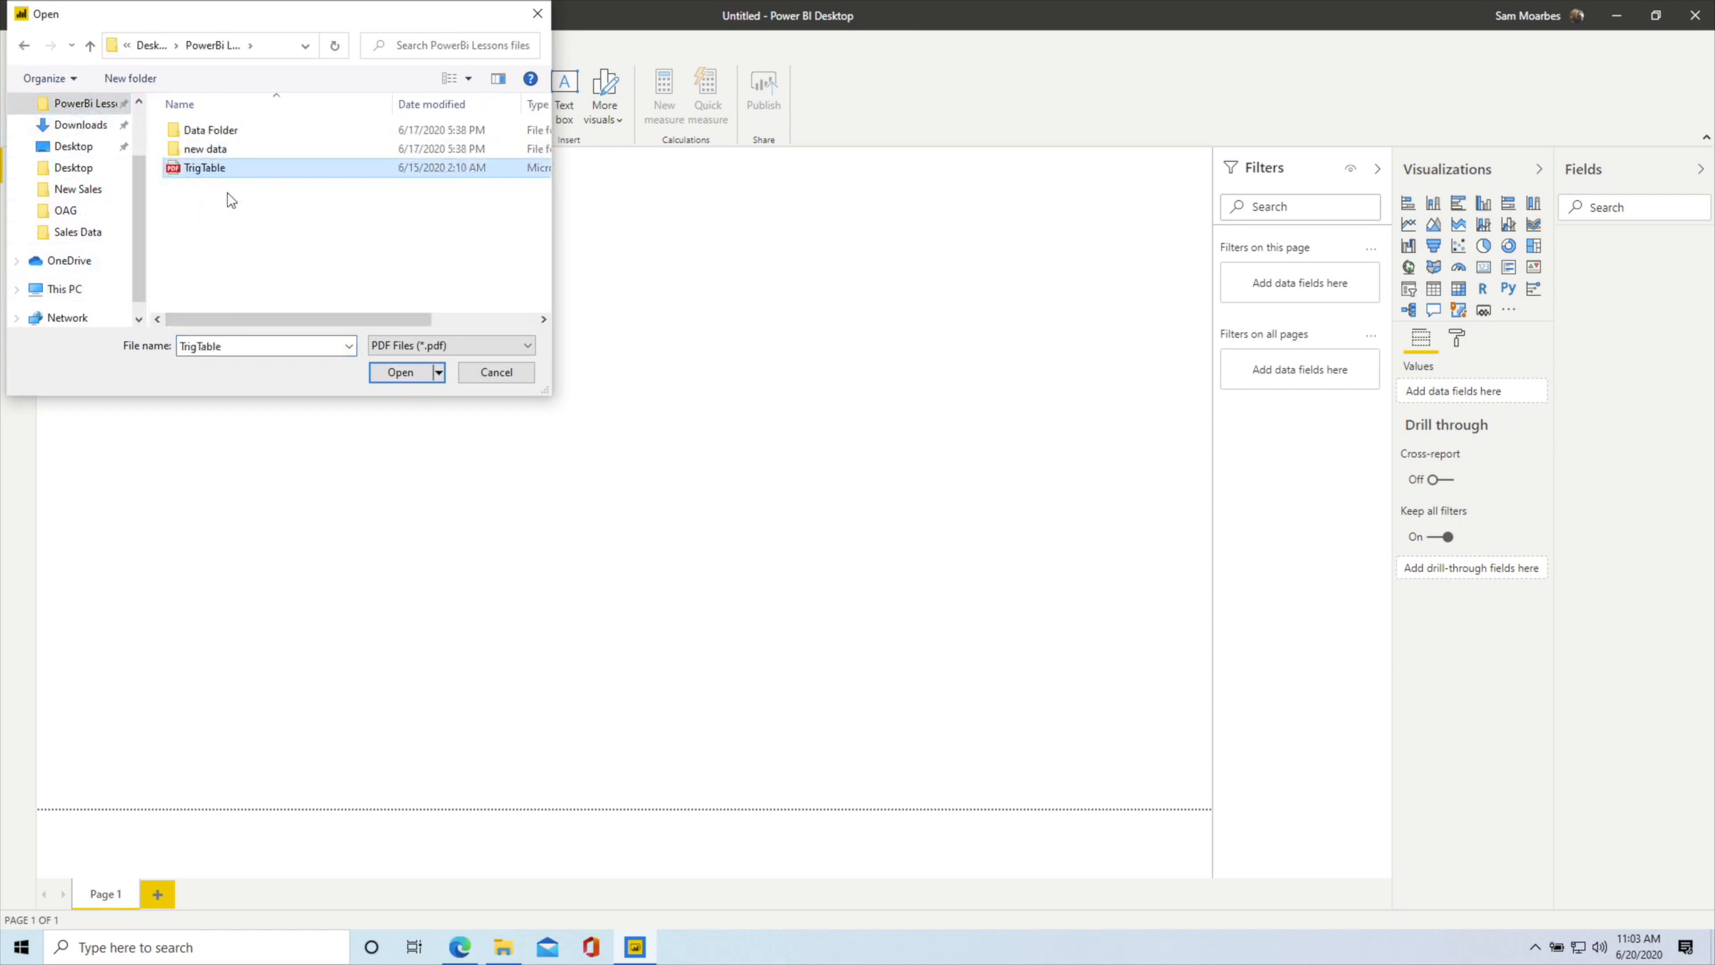
{"action": "left_click", "coordinate": [401, 372]}
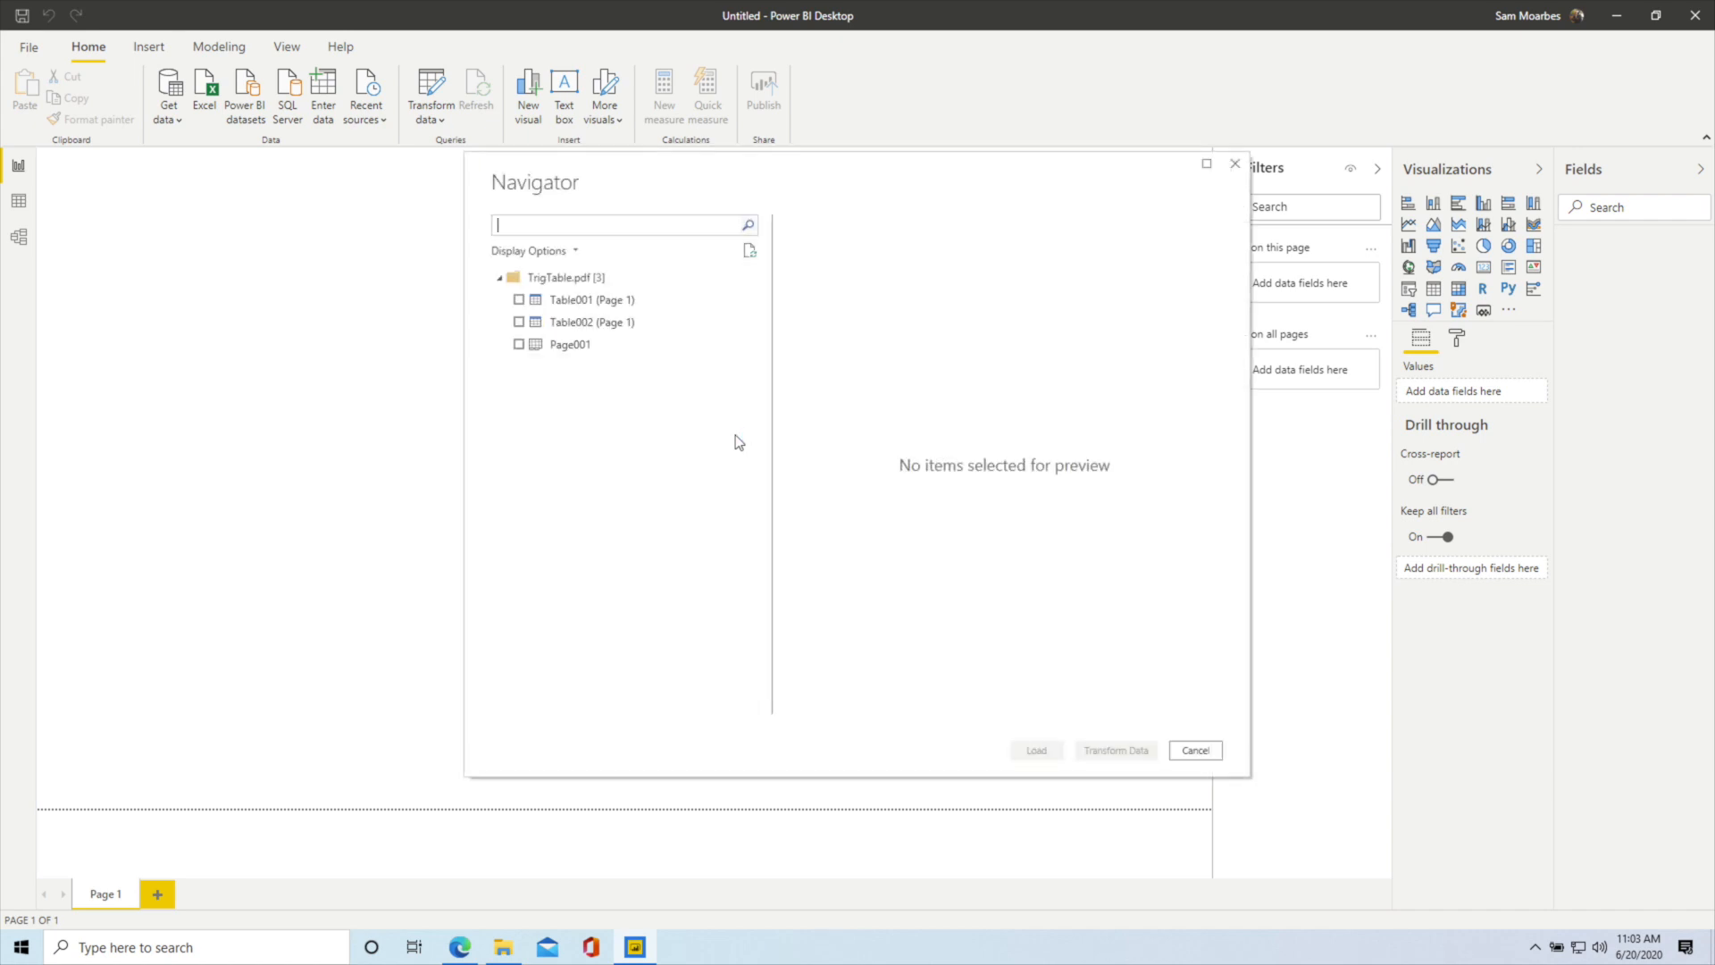
Preview Table001 and Table002 of the PDF, select both and open them in Power Query for transformation
{"action": "left_click", "coordinate": [573, 304]}
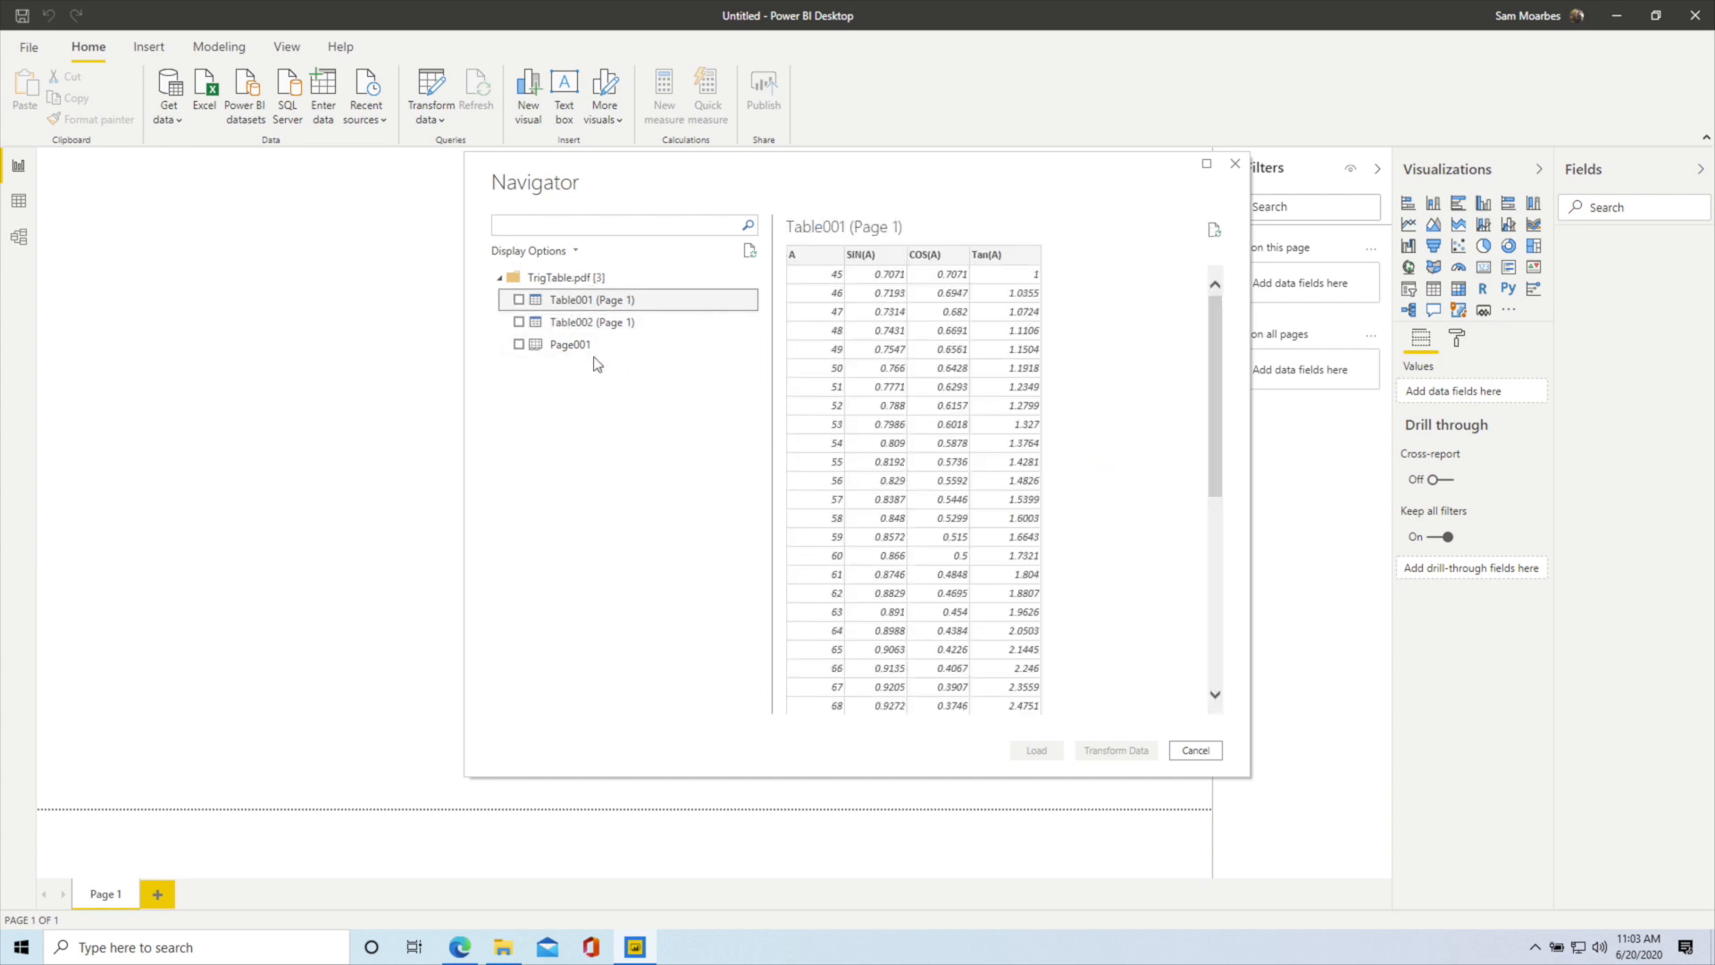
{"action": "left_click", "coordinate": [601, 327]}
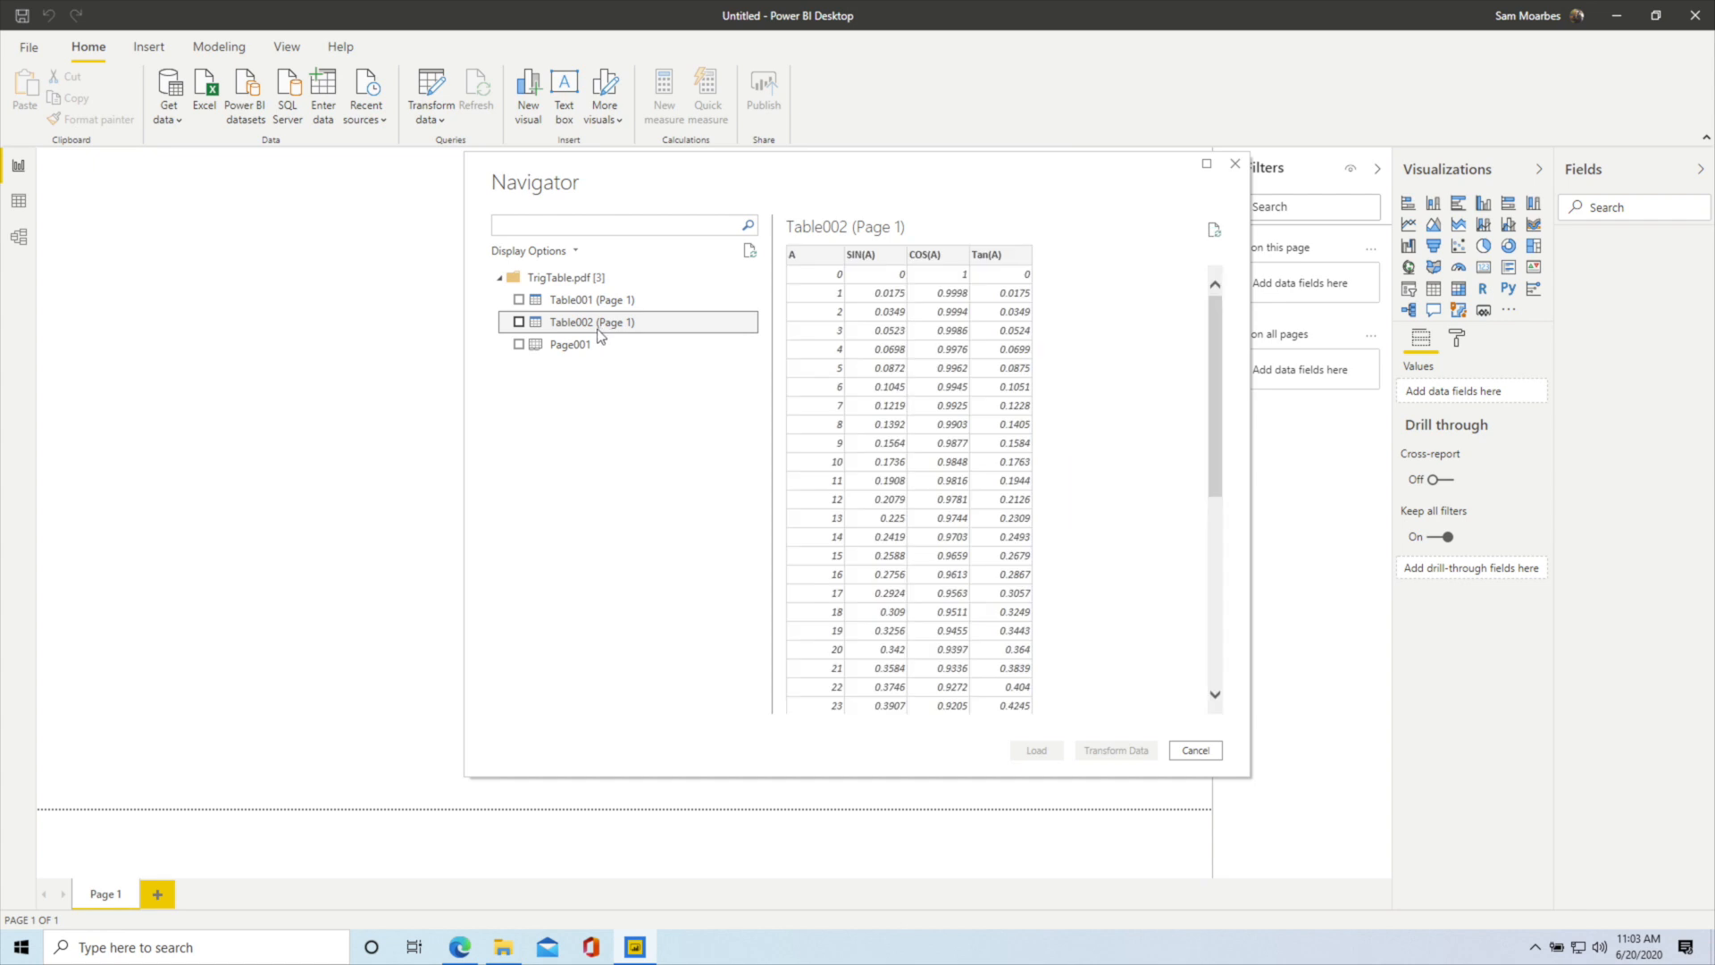
{"action": "left_click", "coordinate": [519, 300]}
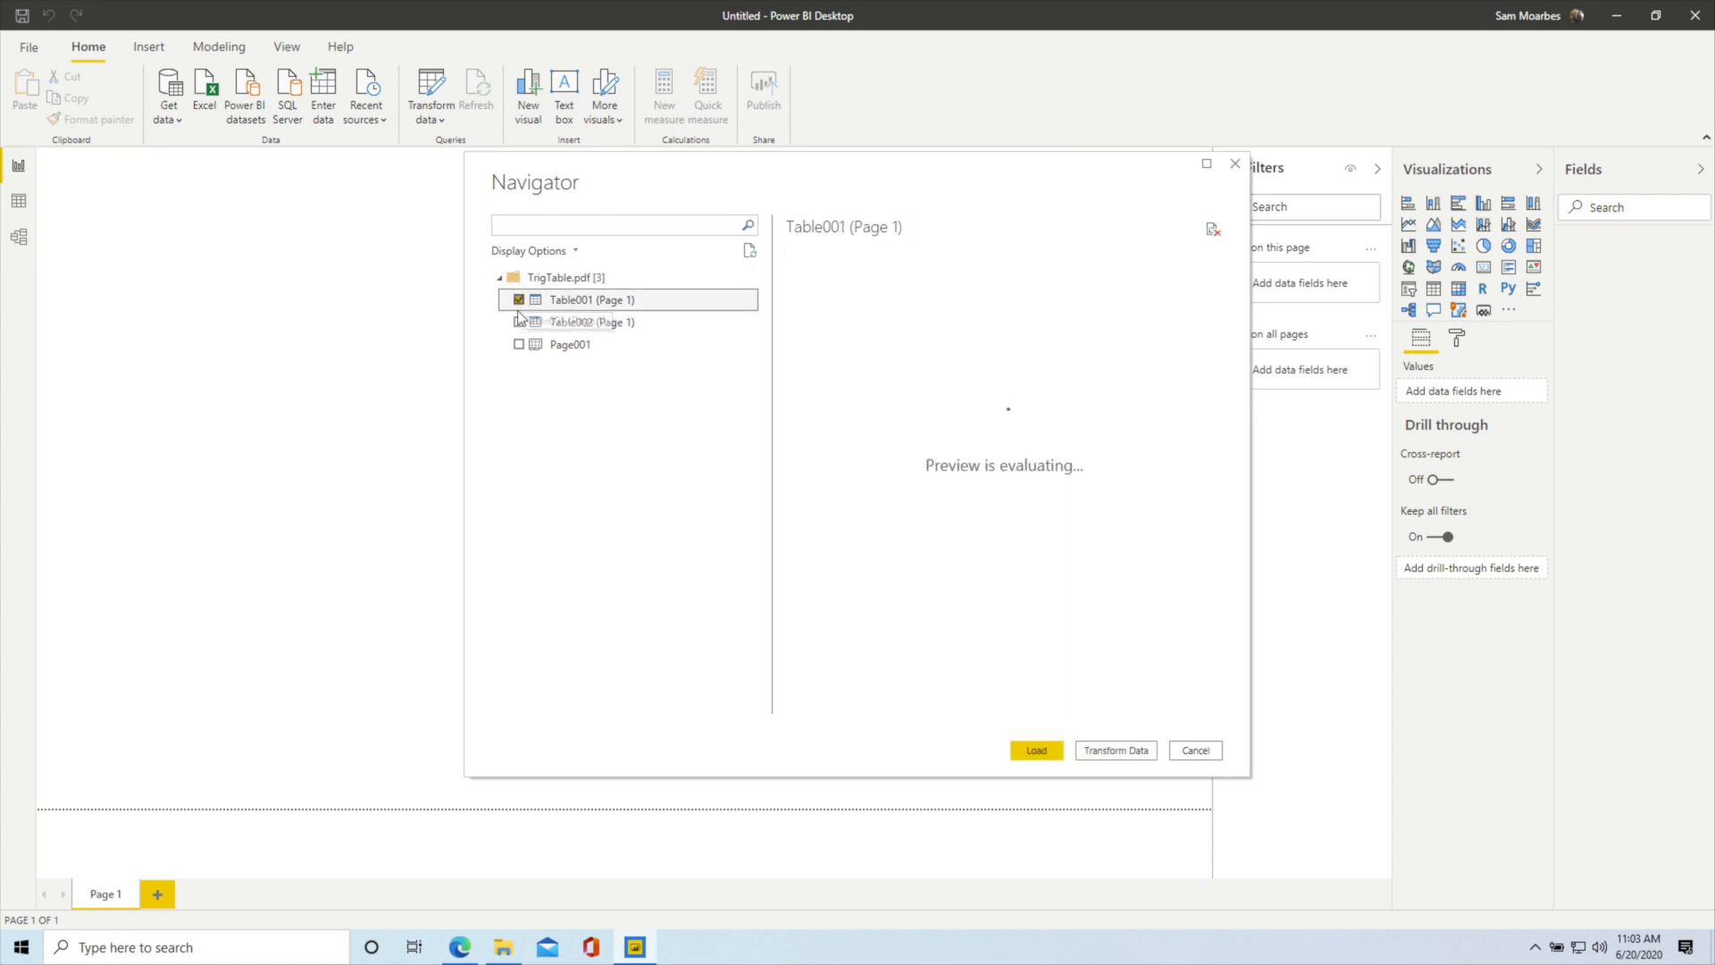
{"action": "left_click", "coordinate": [519, 322]}
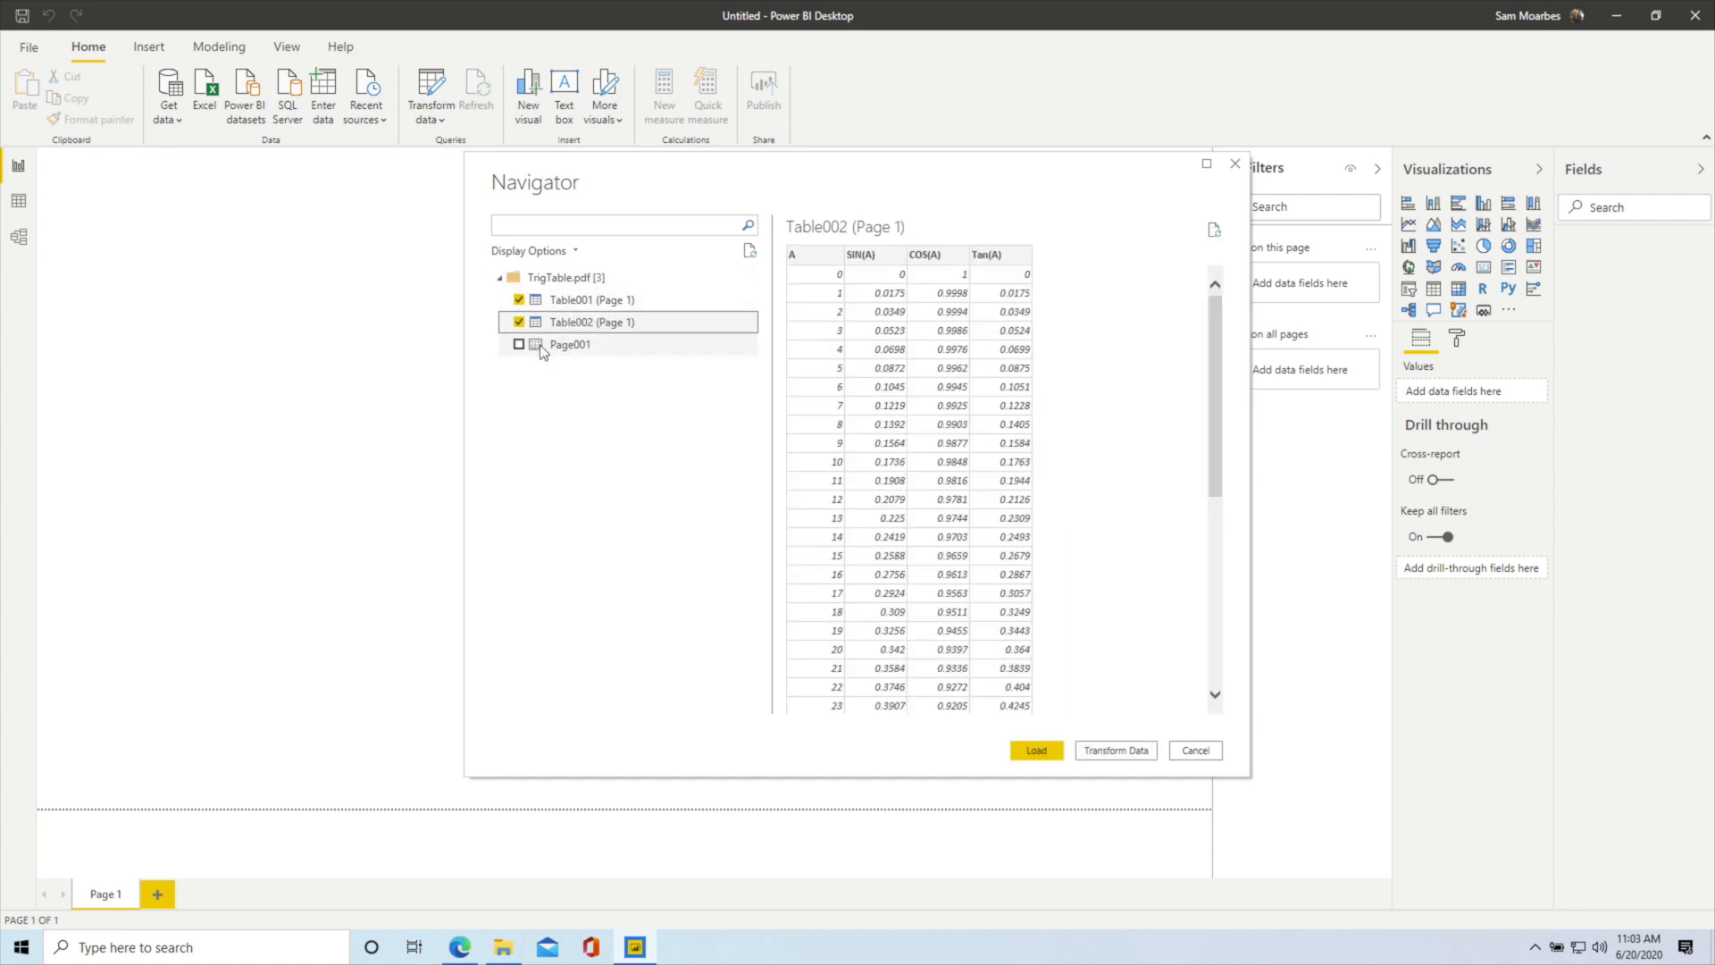
{"action": "left_click", "coordinate": [1142, 756]}
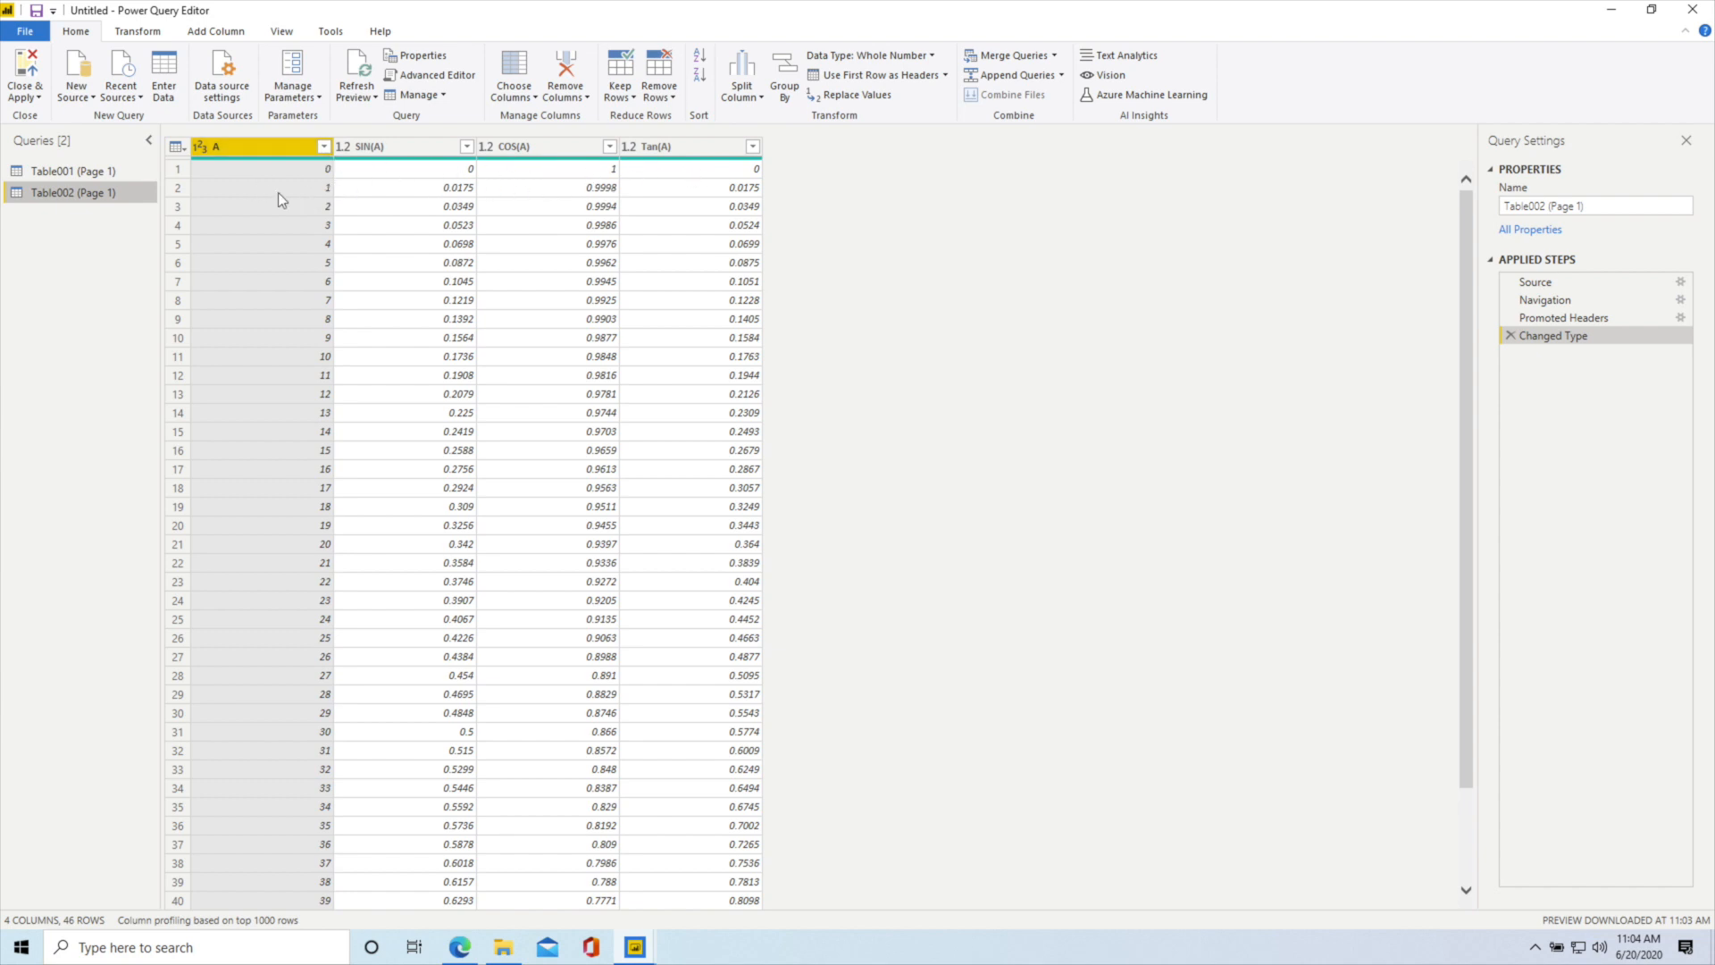
Close and apply the two PDF table queries and show Table001 in Data view with column A selected
{"action": "left_click", "coordinate": [31, 71]}
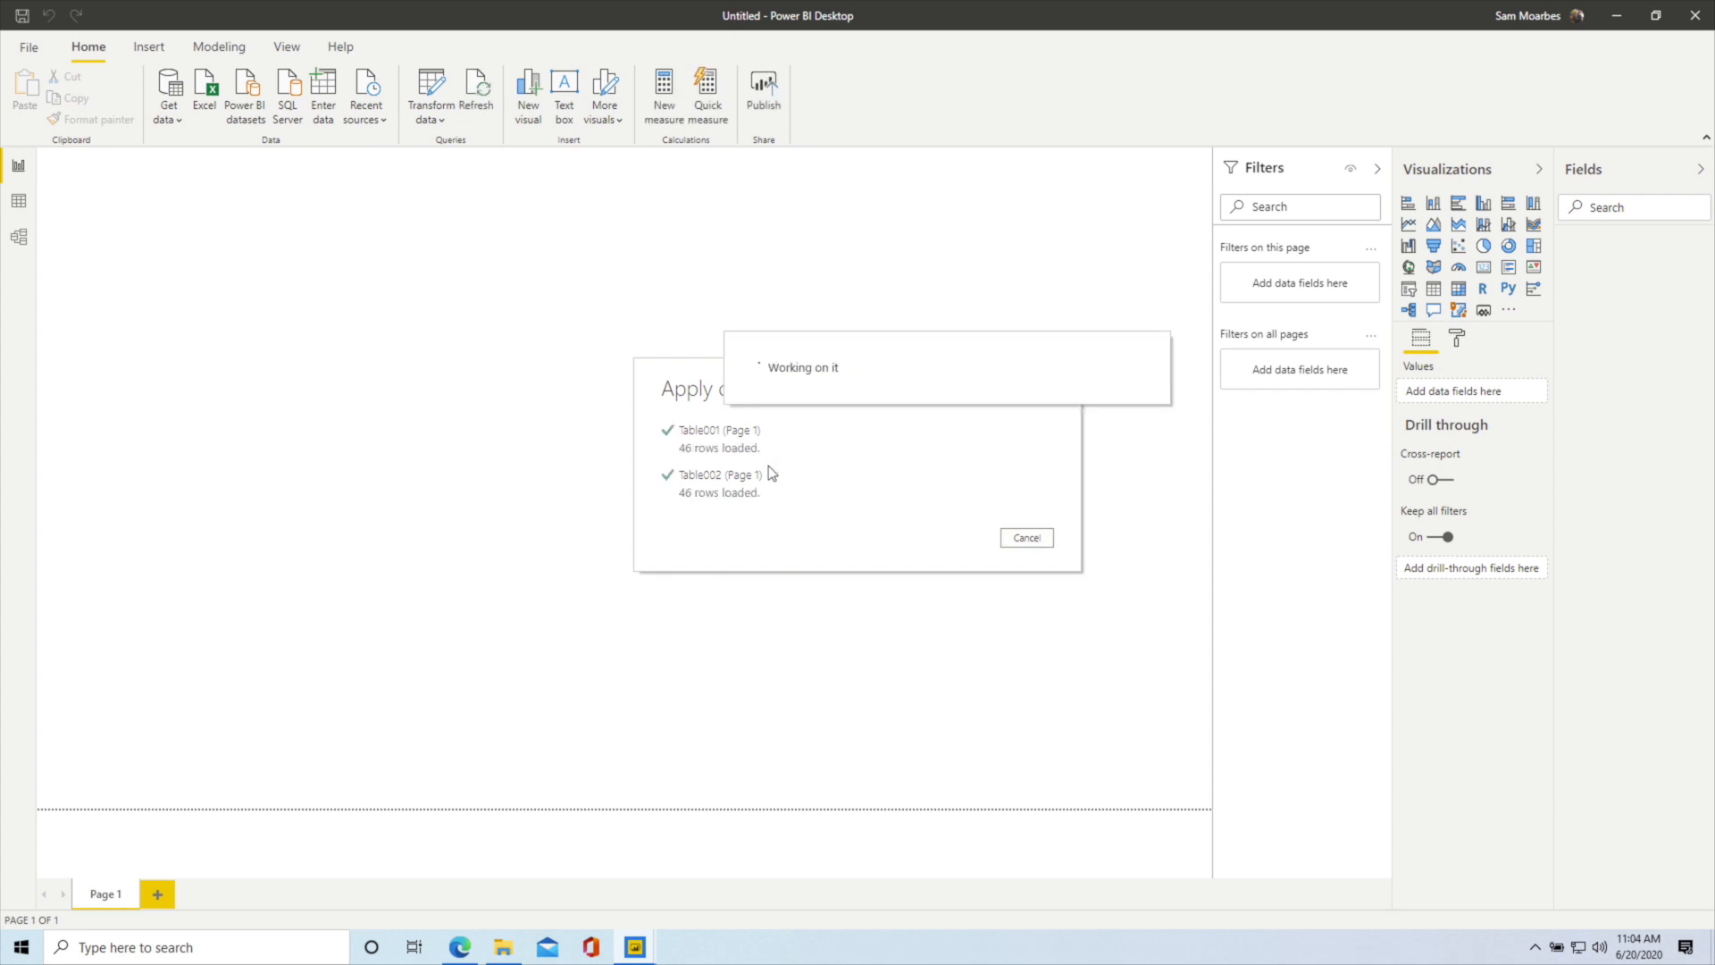
{"action": "left_click", "coordinate": [20, 204]}
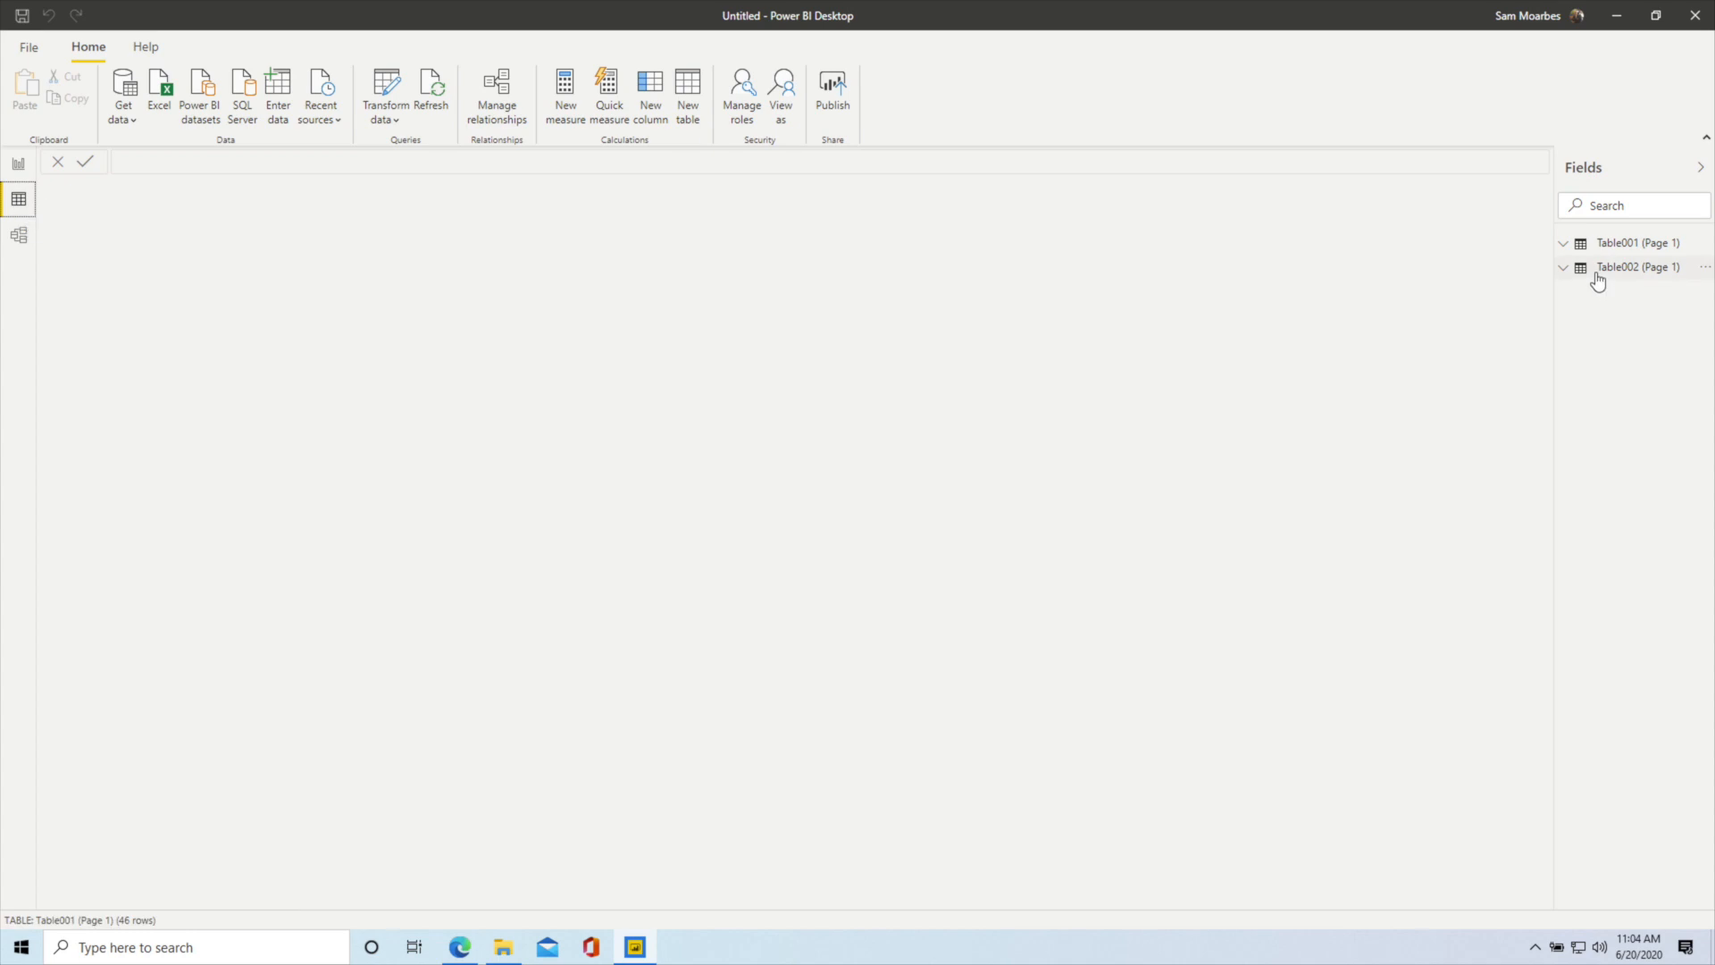
{"action": "left_click", "coordinate": [1606, 243]}
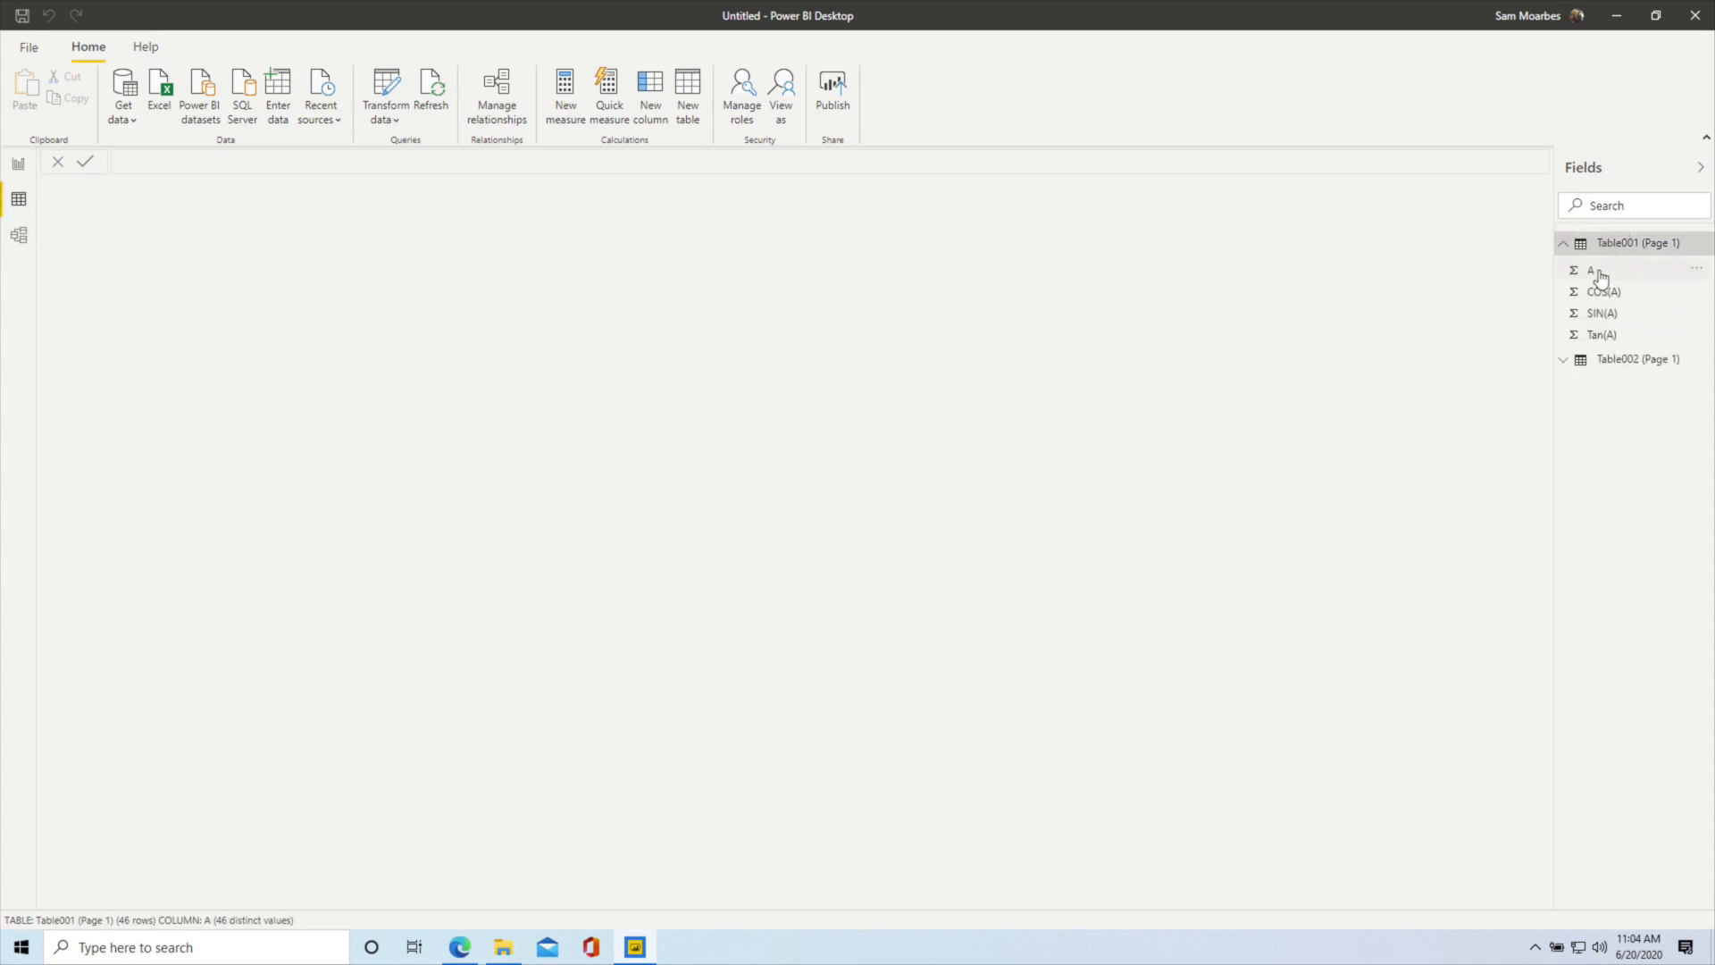
{"action": "left_click", "coordinate": [1599, 273]}
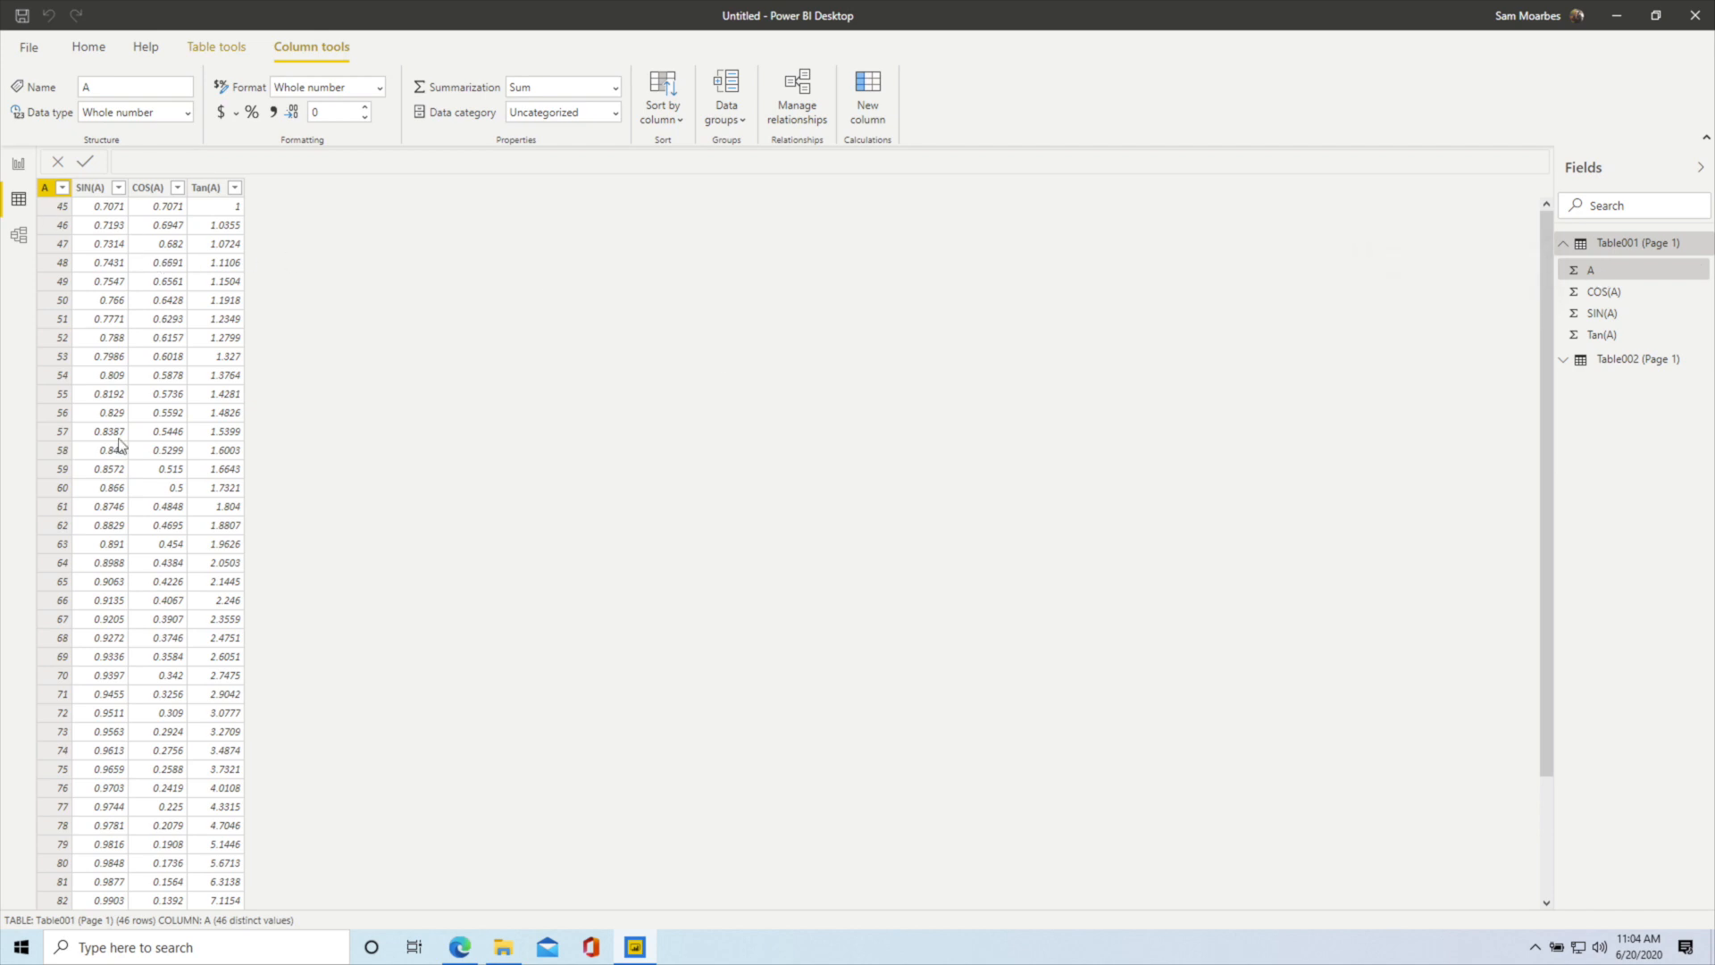
Examine the rows of Table002 down to its last values and compare them with those of Table001
{"action": "left_click", "coordinate": [1624, 365]}
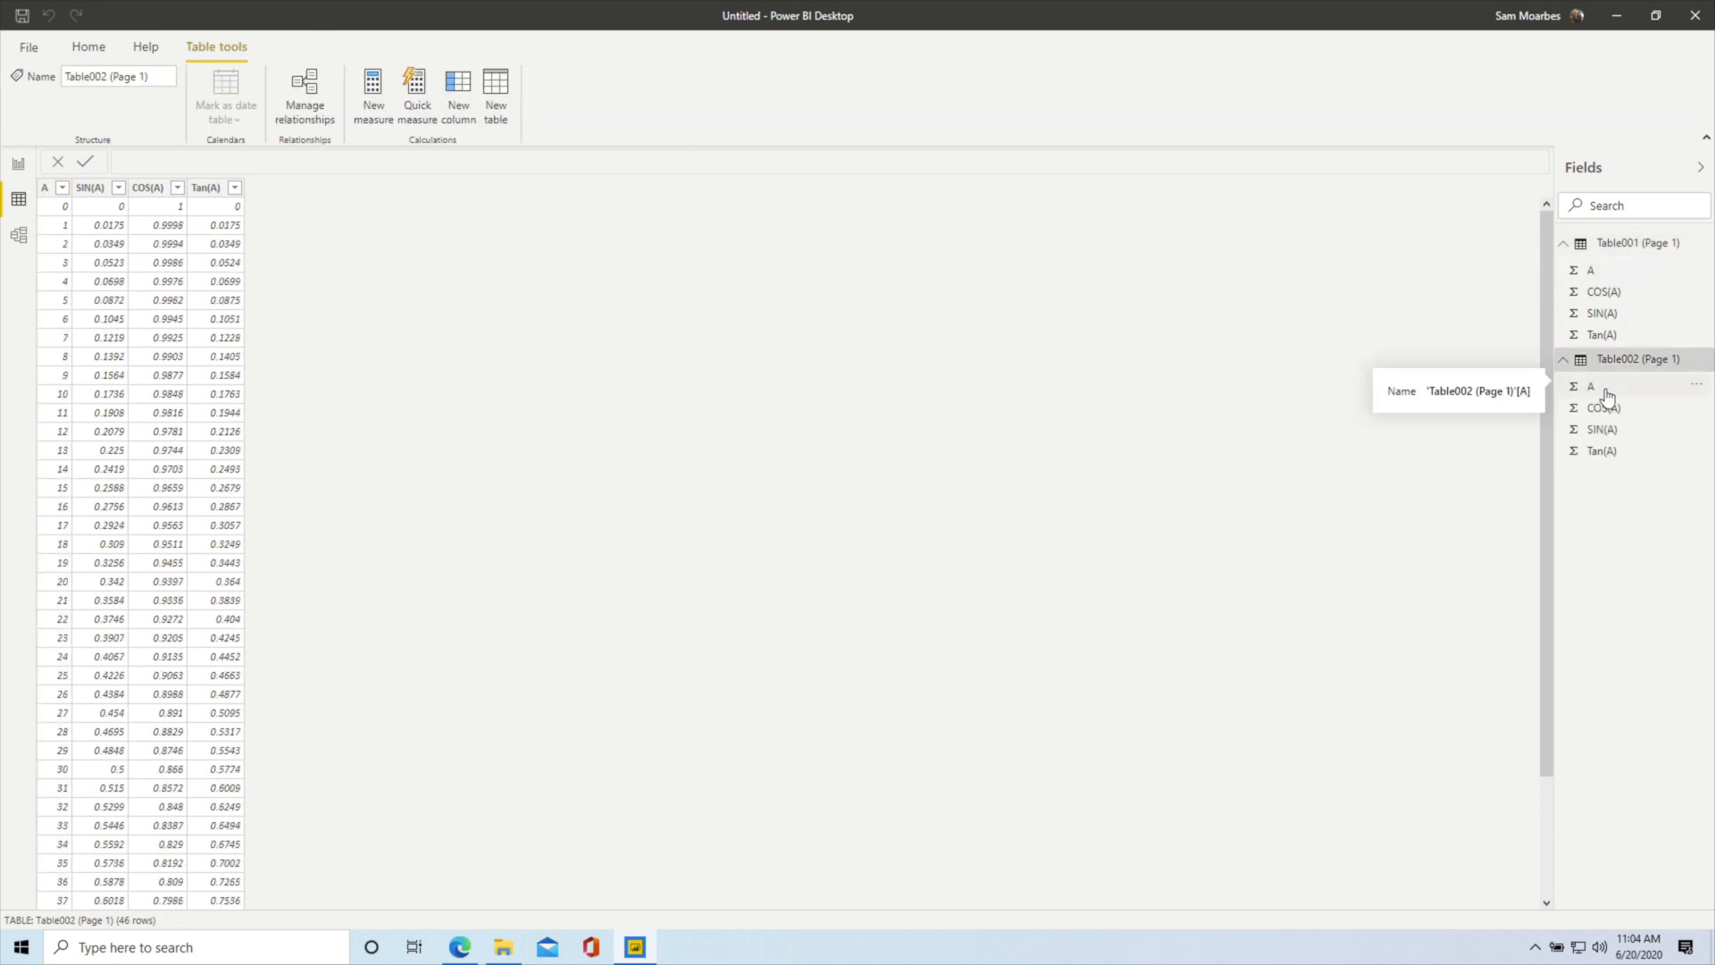
{"action": "left_click", "coordinate": [1612, 393]}
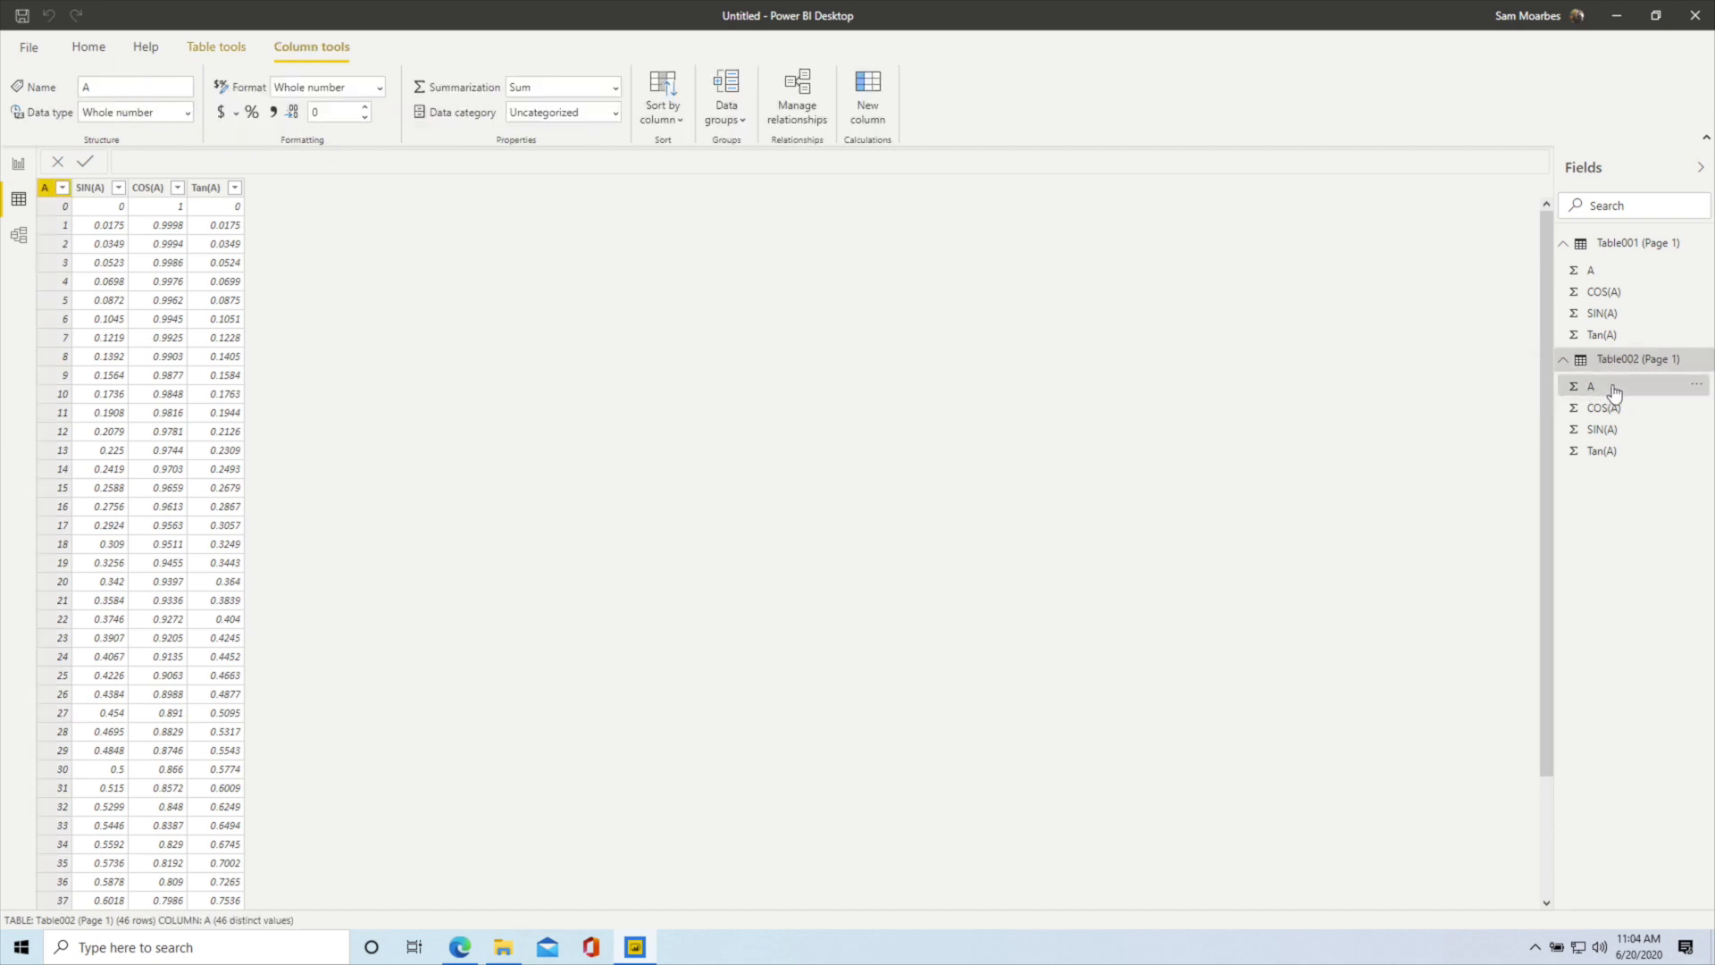
{"action": "scroll", "coordinate": [130, 461], "scroll_direction": "down", "scroll_amount": 3}
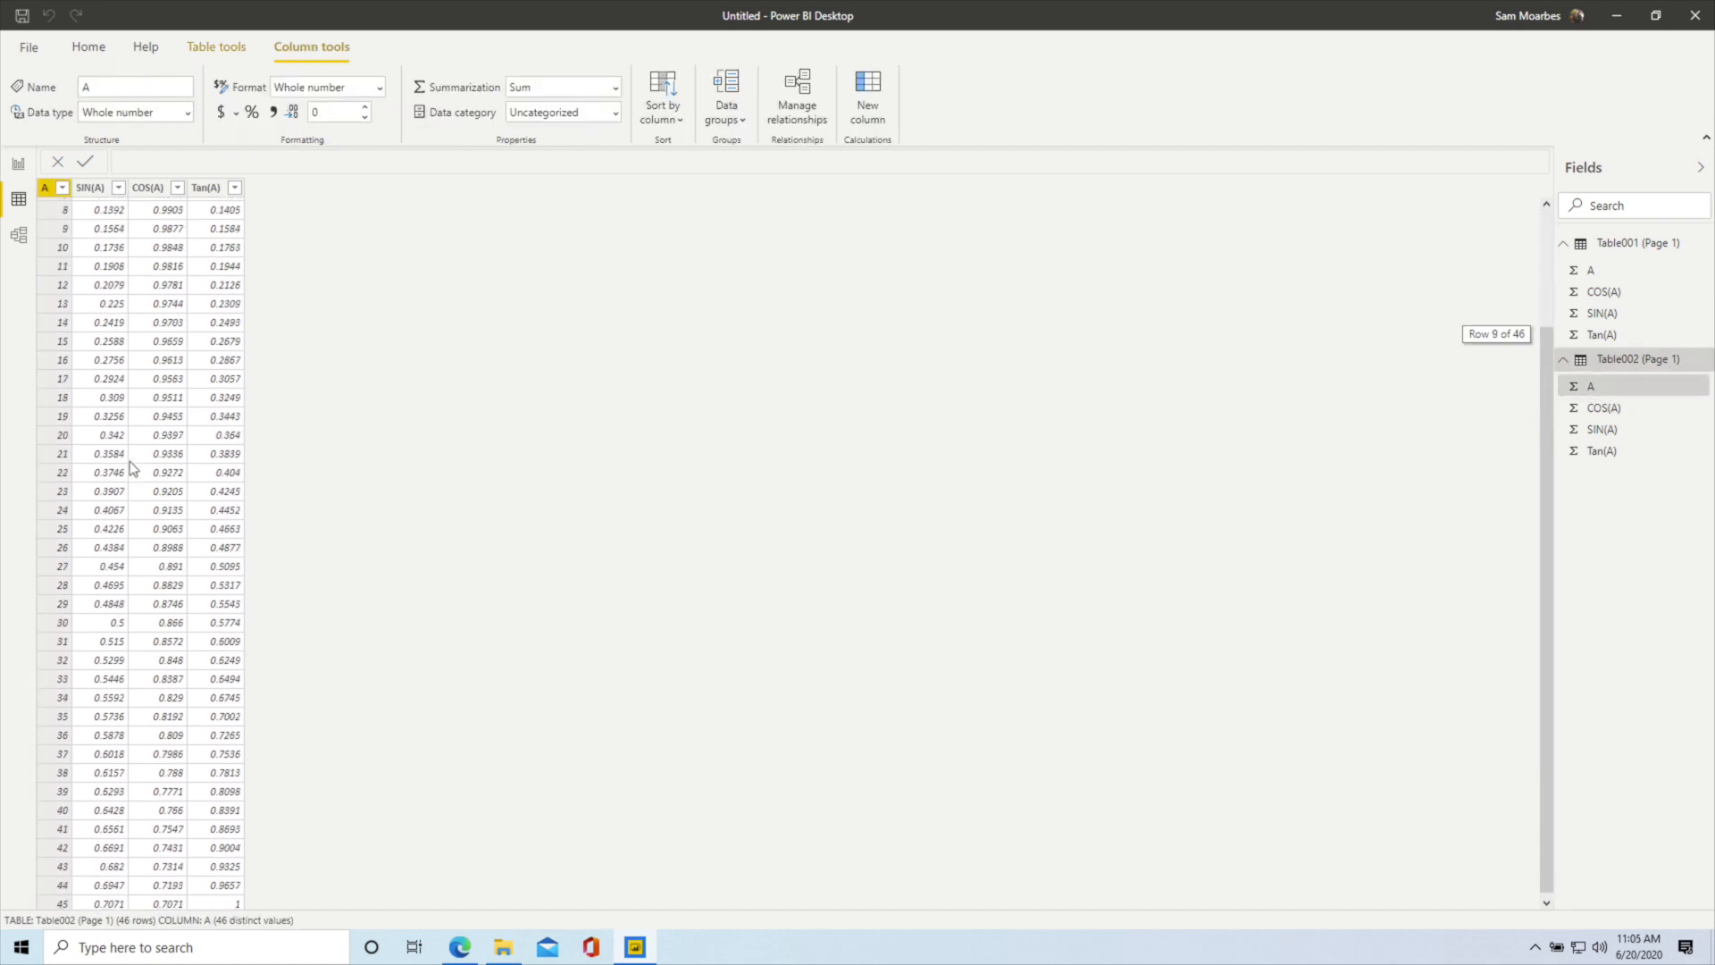
{"action": "left_click", "coordinate": [1608, 271]}
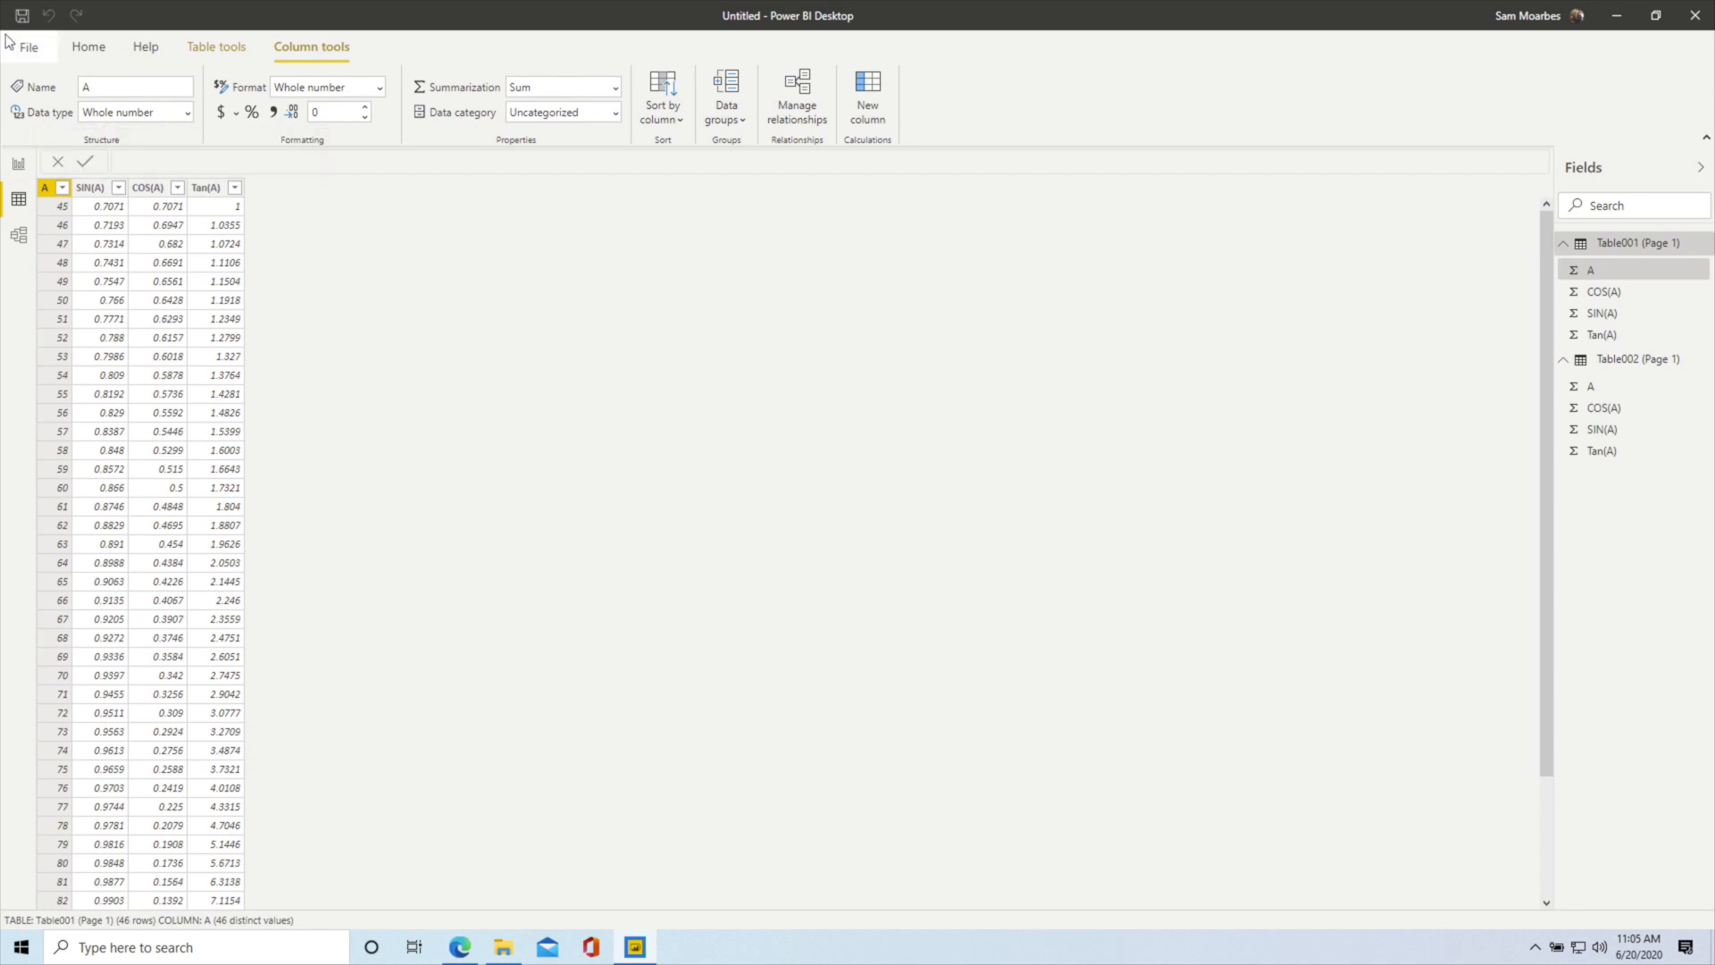
Return to Report view and reopen the PDF table queries in the Power Query Editor
{"action": "left_click", "coordinate": [18, 169]}
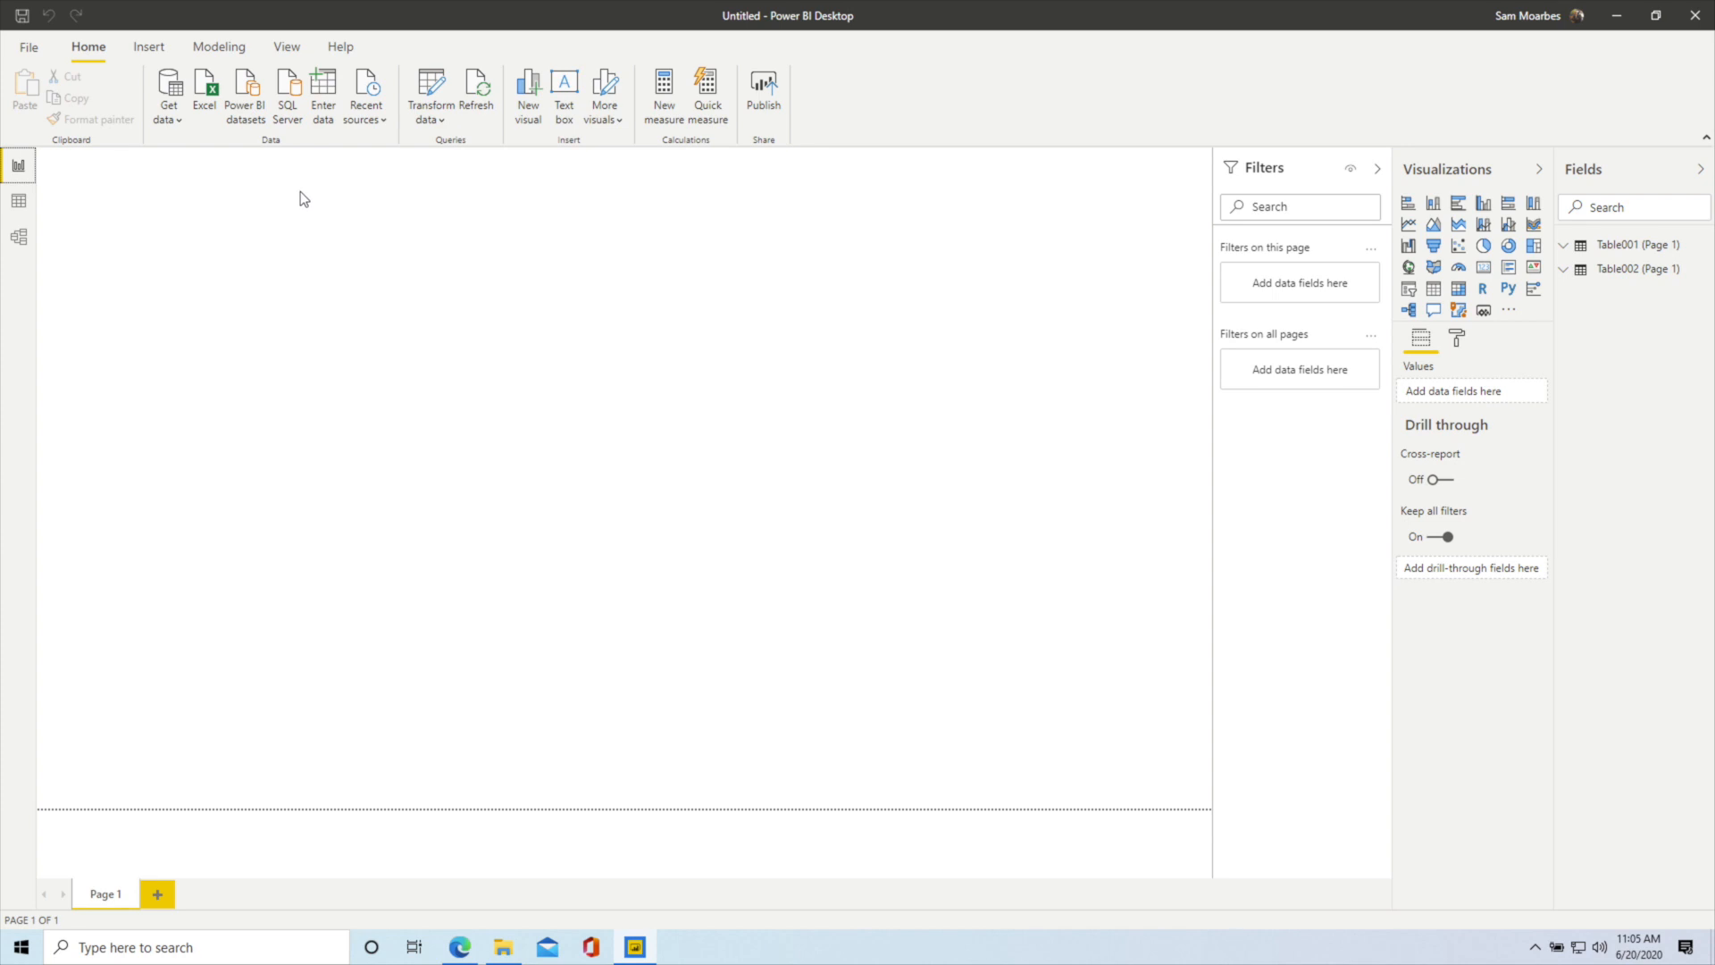
{"action": "left_click", "coordinate": [437, 99]}
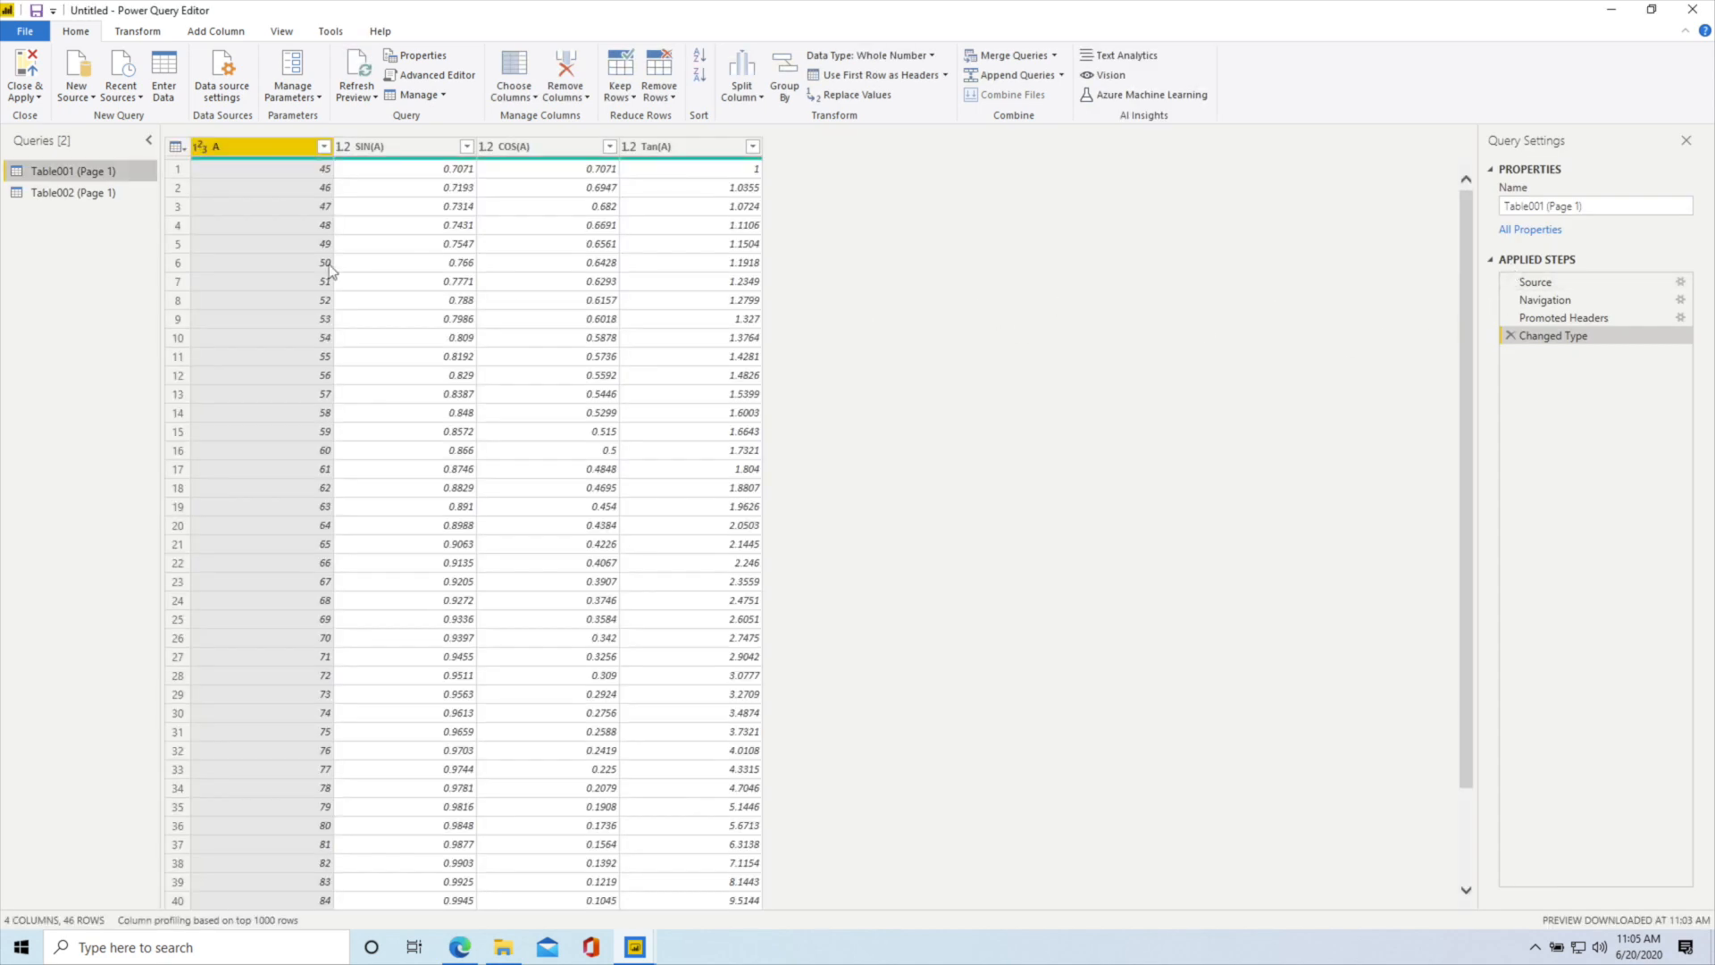
Append Table002 (Page 1) to Table001 (Page 1) as a new query, with Table001 as the primary table
{"action": "left_click", "coordinate": [49, 191]}
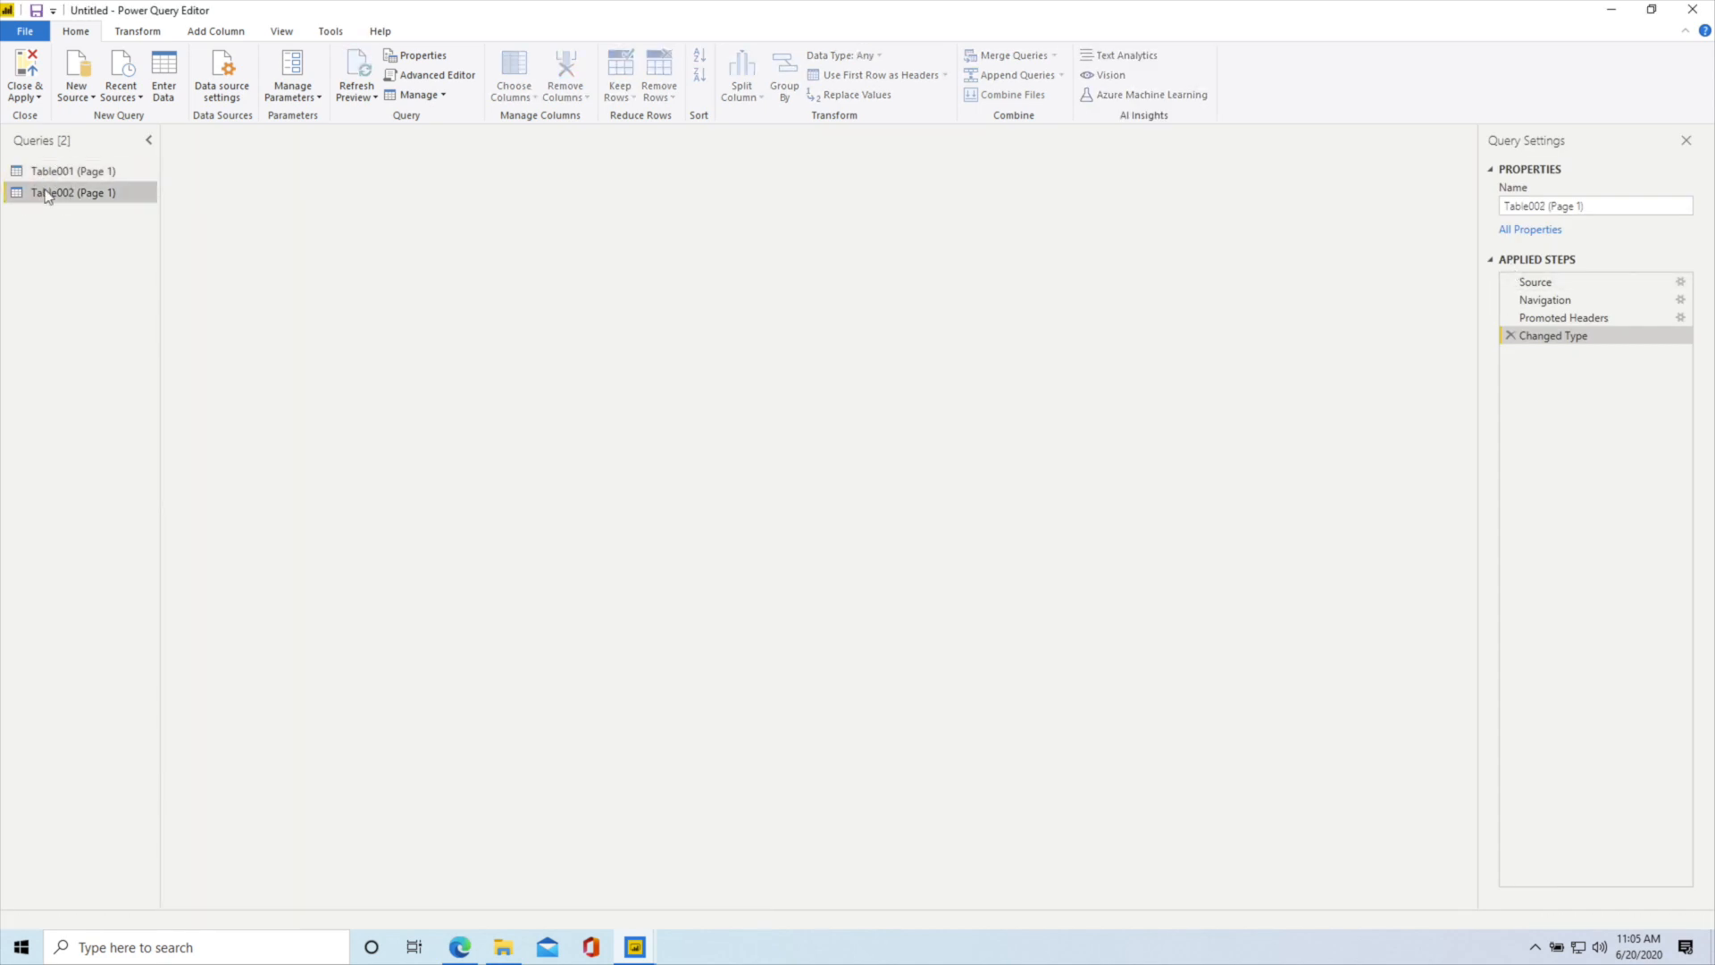
{"action": "left_click", "coordinate": [50, 170]}
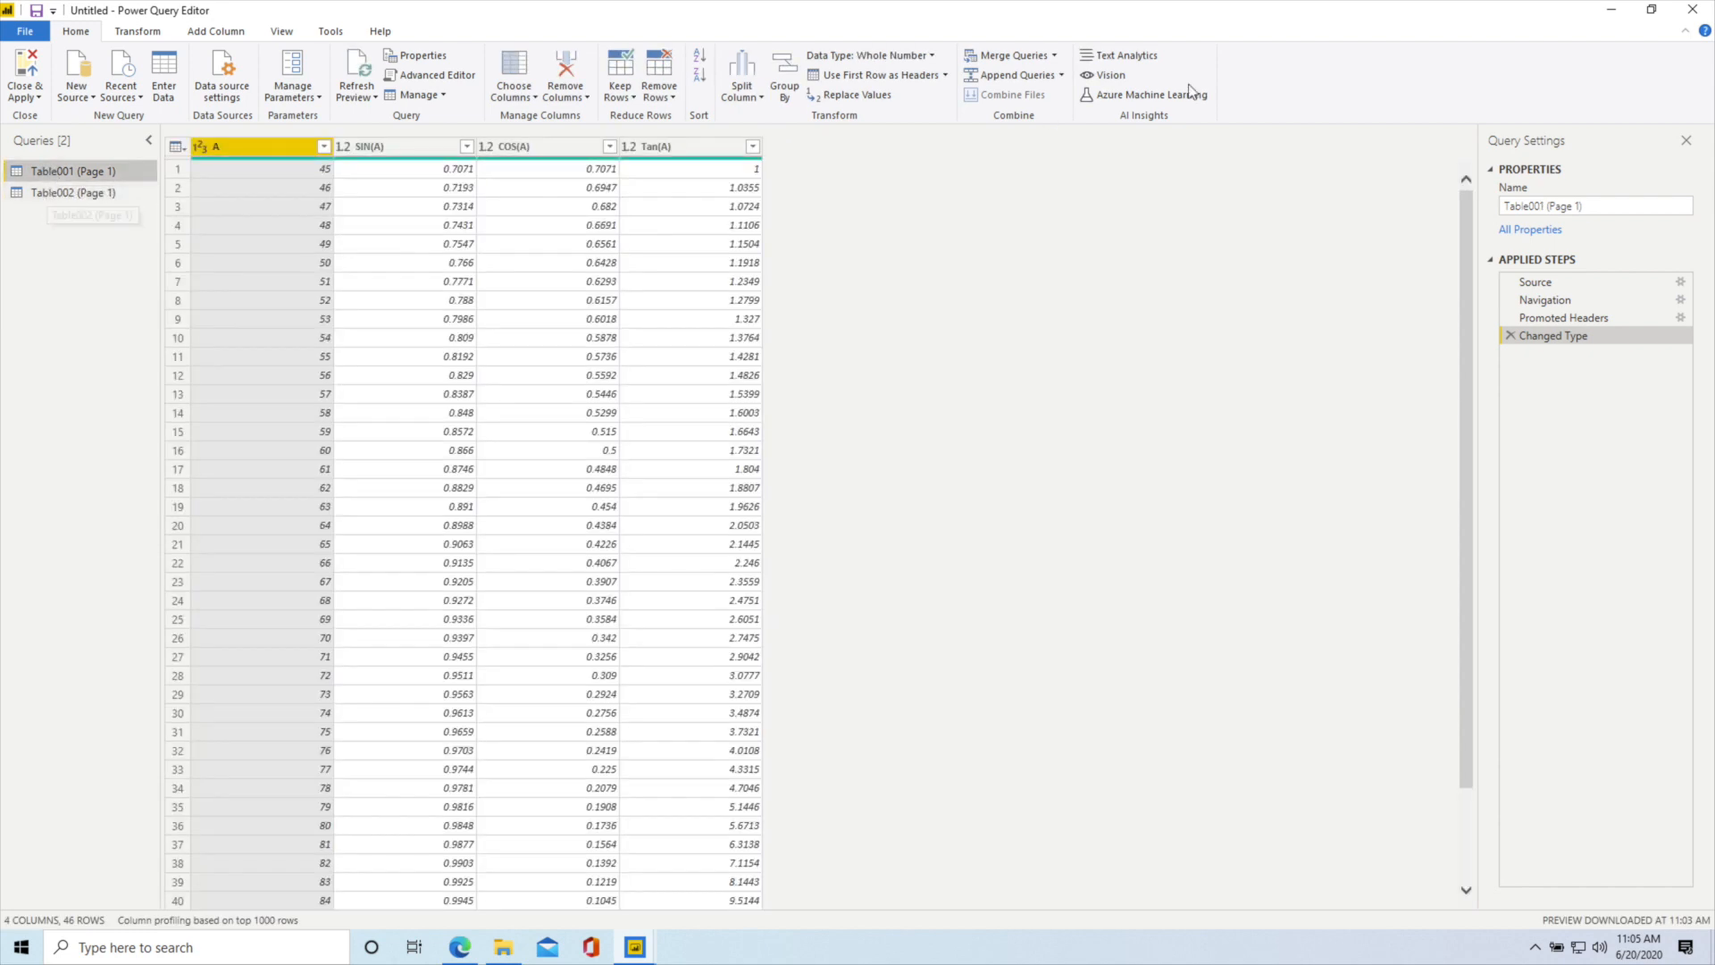
{"action": "left_click", "coordinate": [1061, 77]}
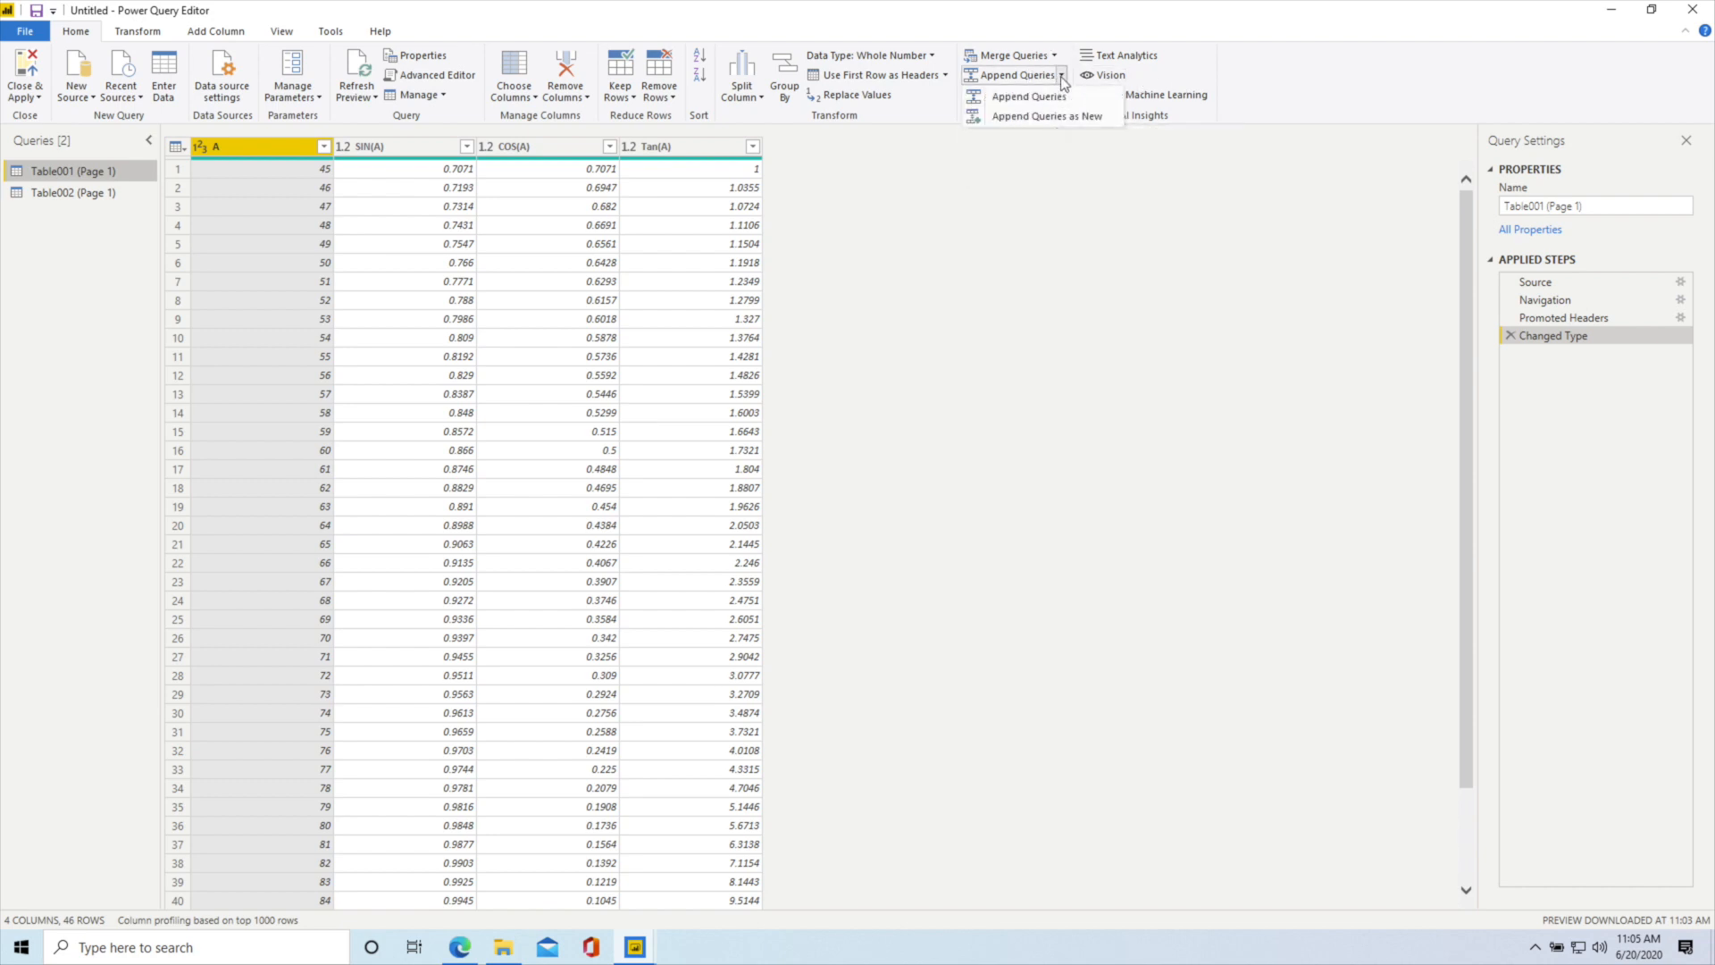
{"action": "left_click", "coordinate": [1071, 124]}
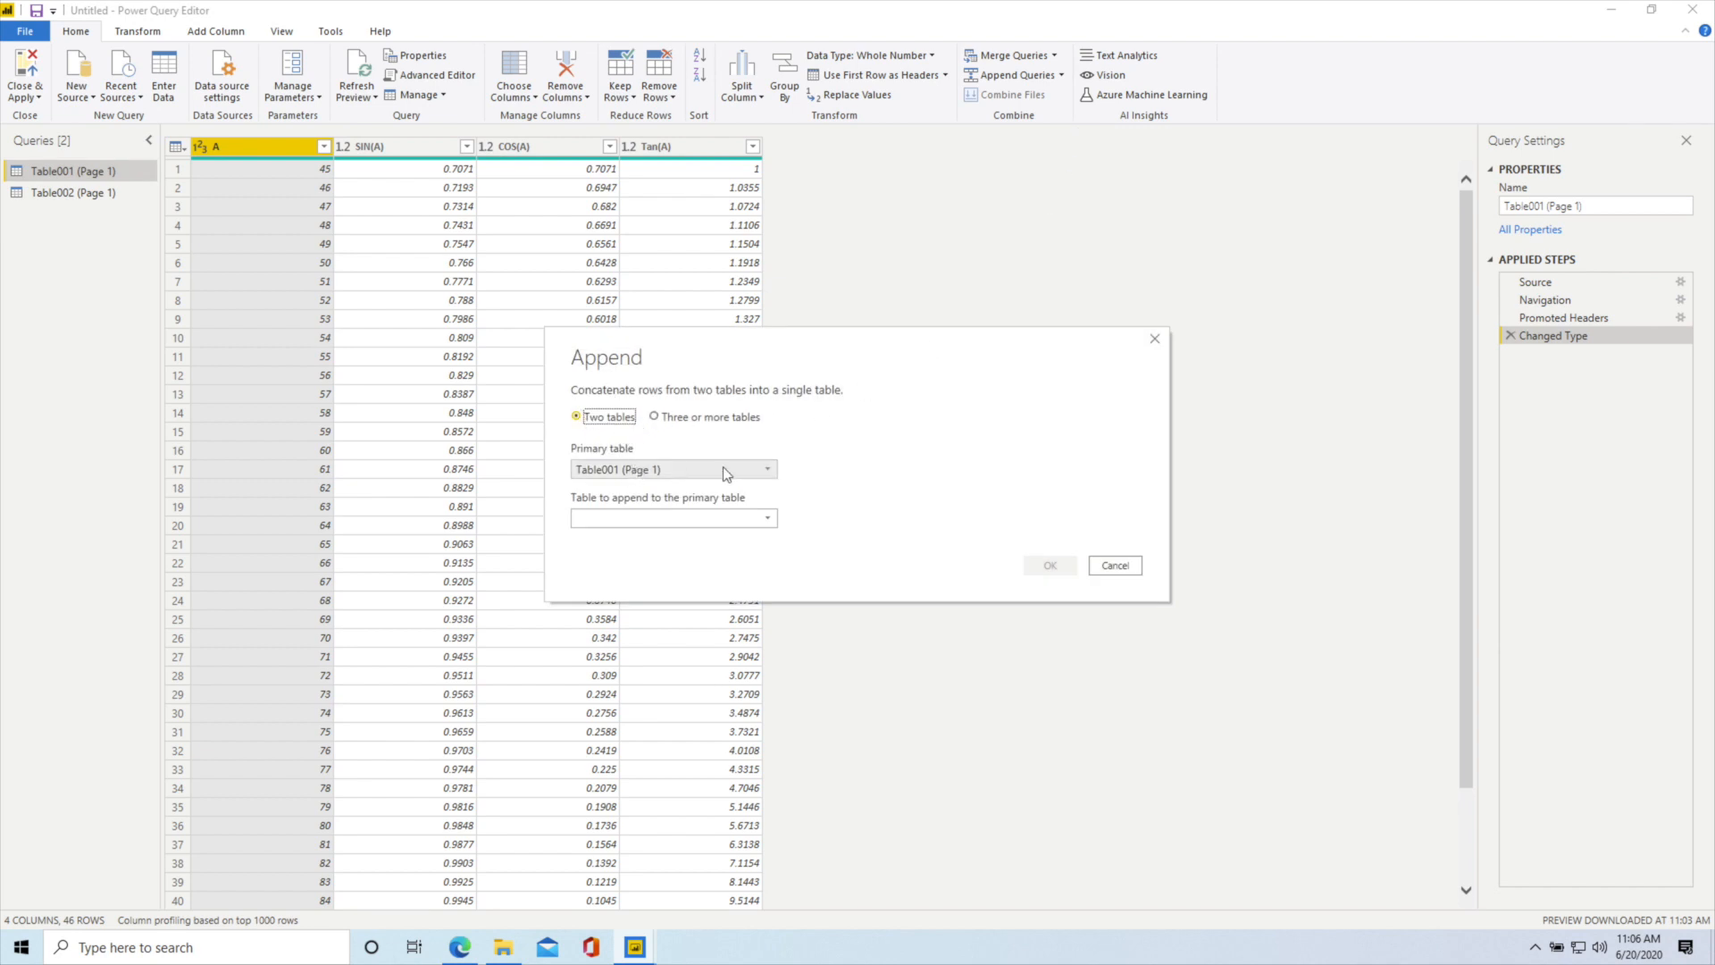
{"action": "left_click", "coordinate": [710, 519]}
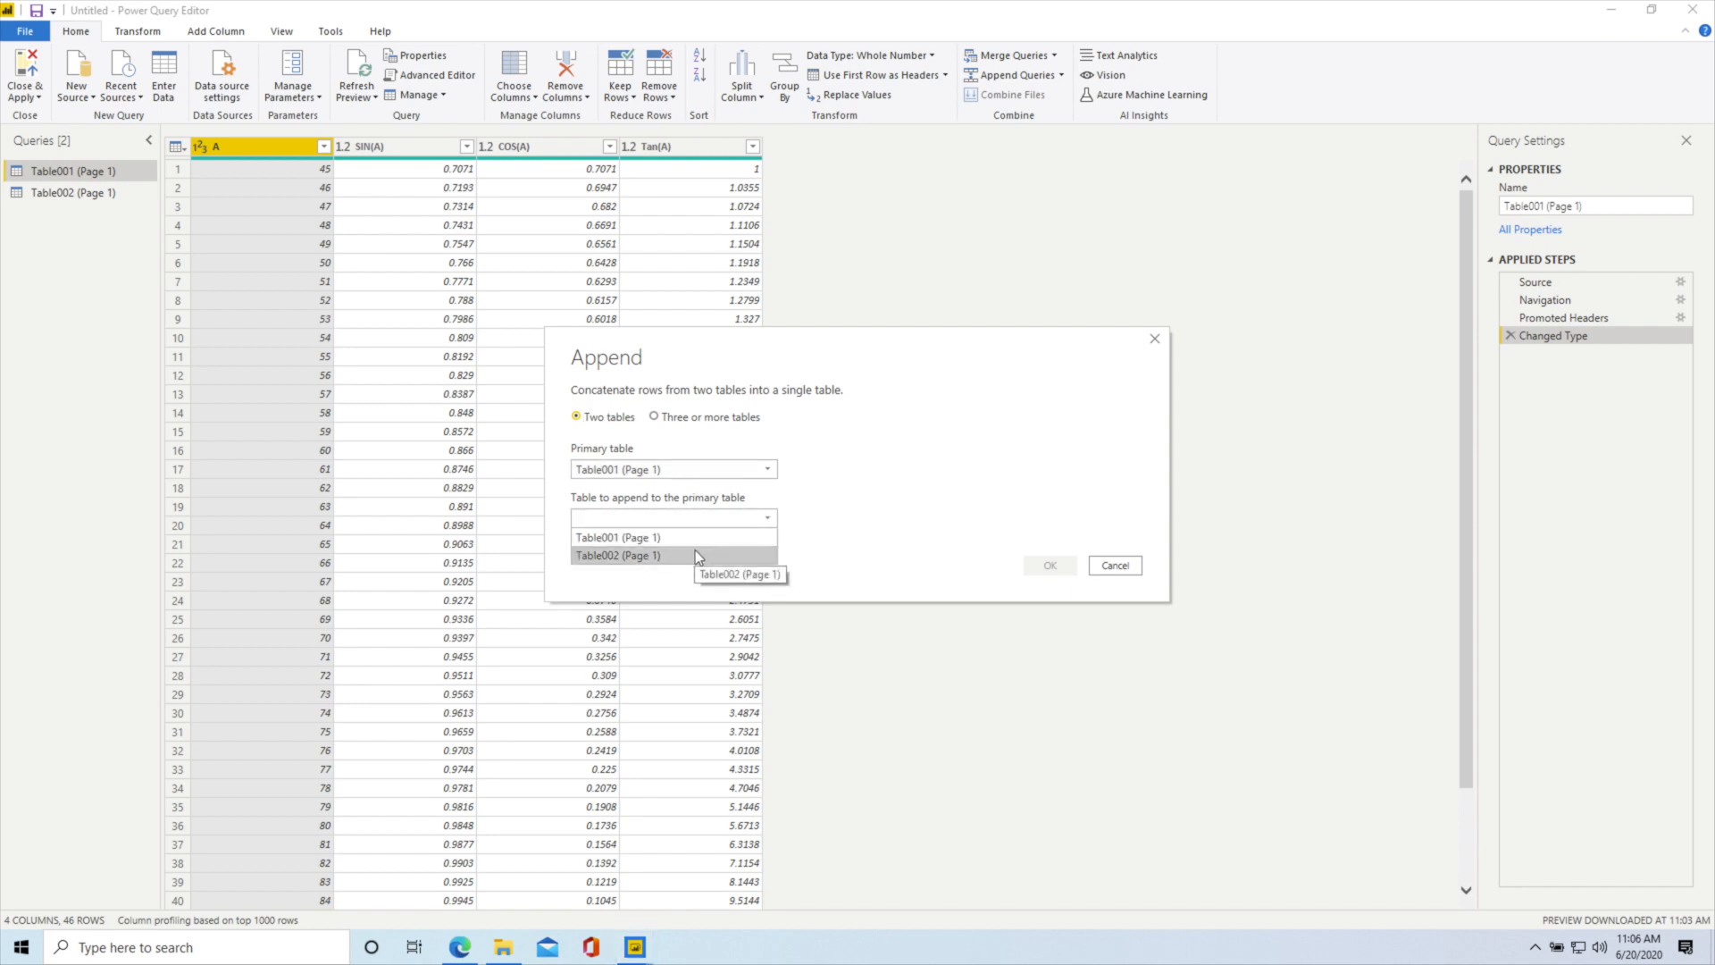
{"action": "left_click", "coordinate": [699, 555]}
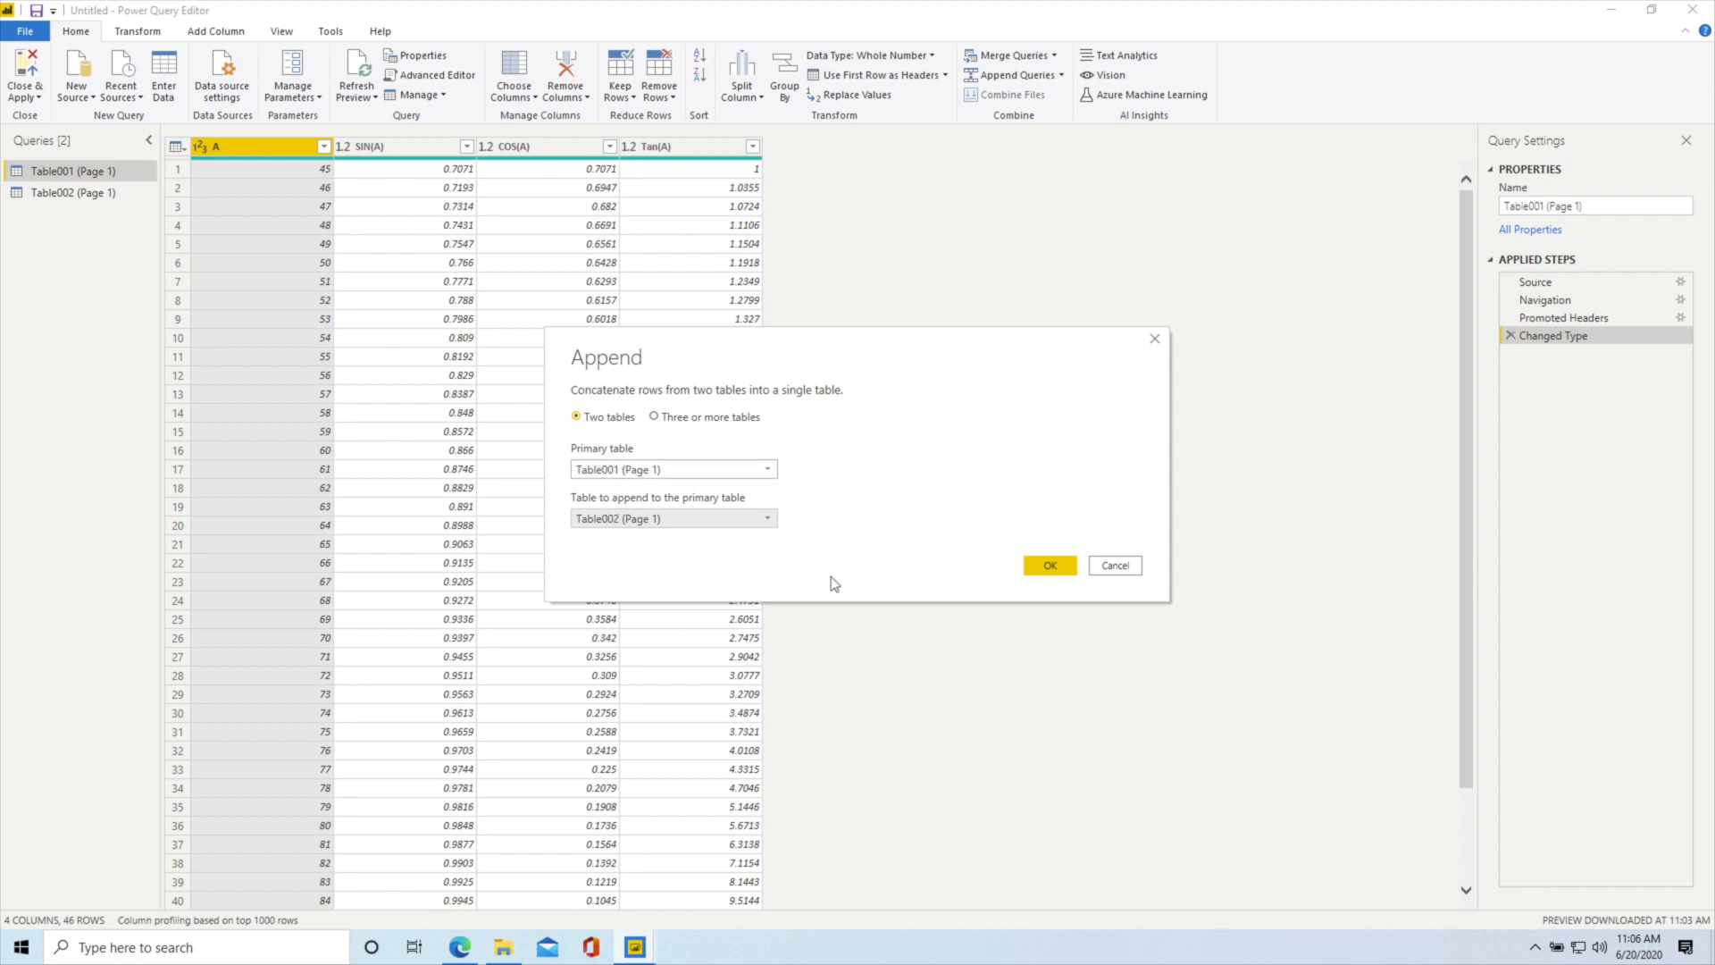
{"action": "left_click", "coordinate": [1050, 567]}
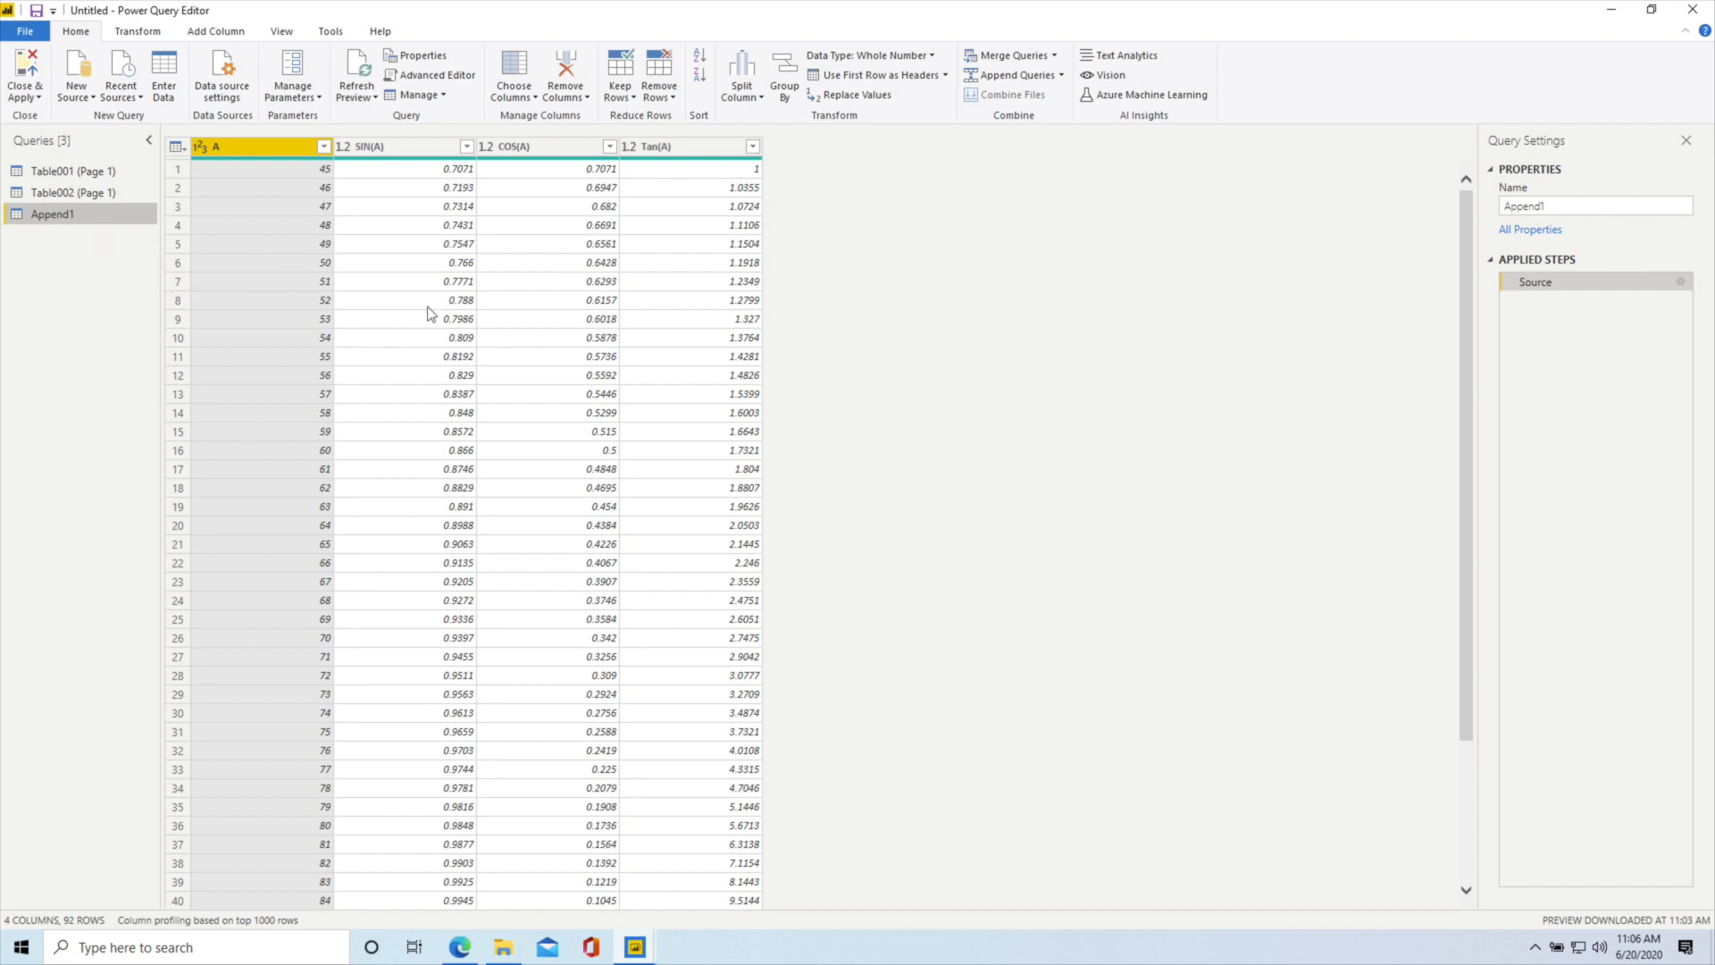
Examine the rows of the appended query and compare its row count with those of Table001 and Table002
{"action": "scroll", "coordinate": [417, 327], "scroll_direction": "down", "scroll_amount": 4}
{"action": "scroll", "coordinate": [416, 327], "scroll_direction": "down", "scroll_amount": 7}
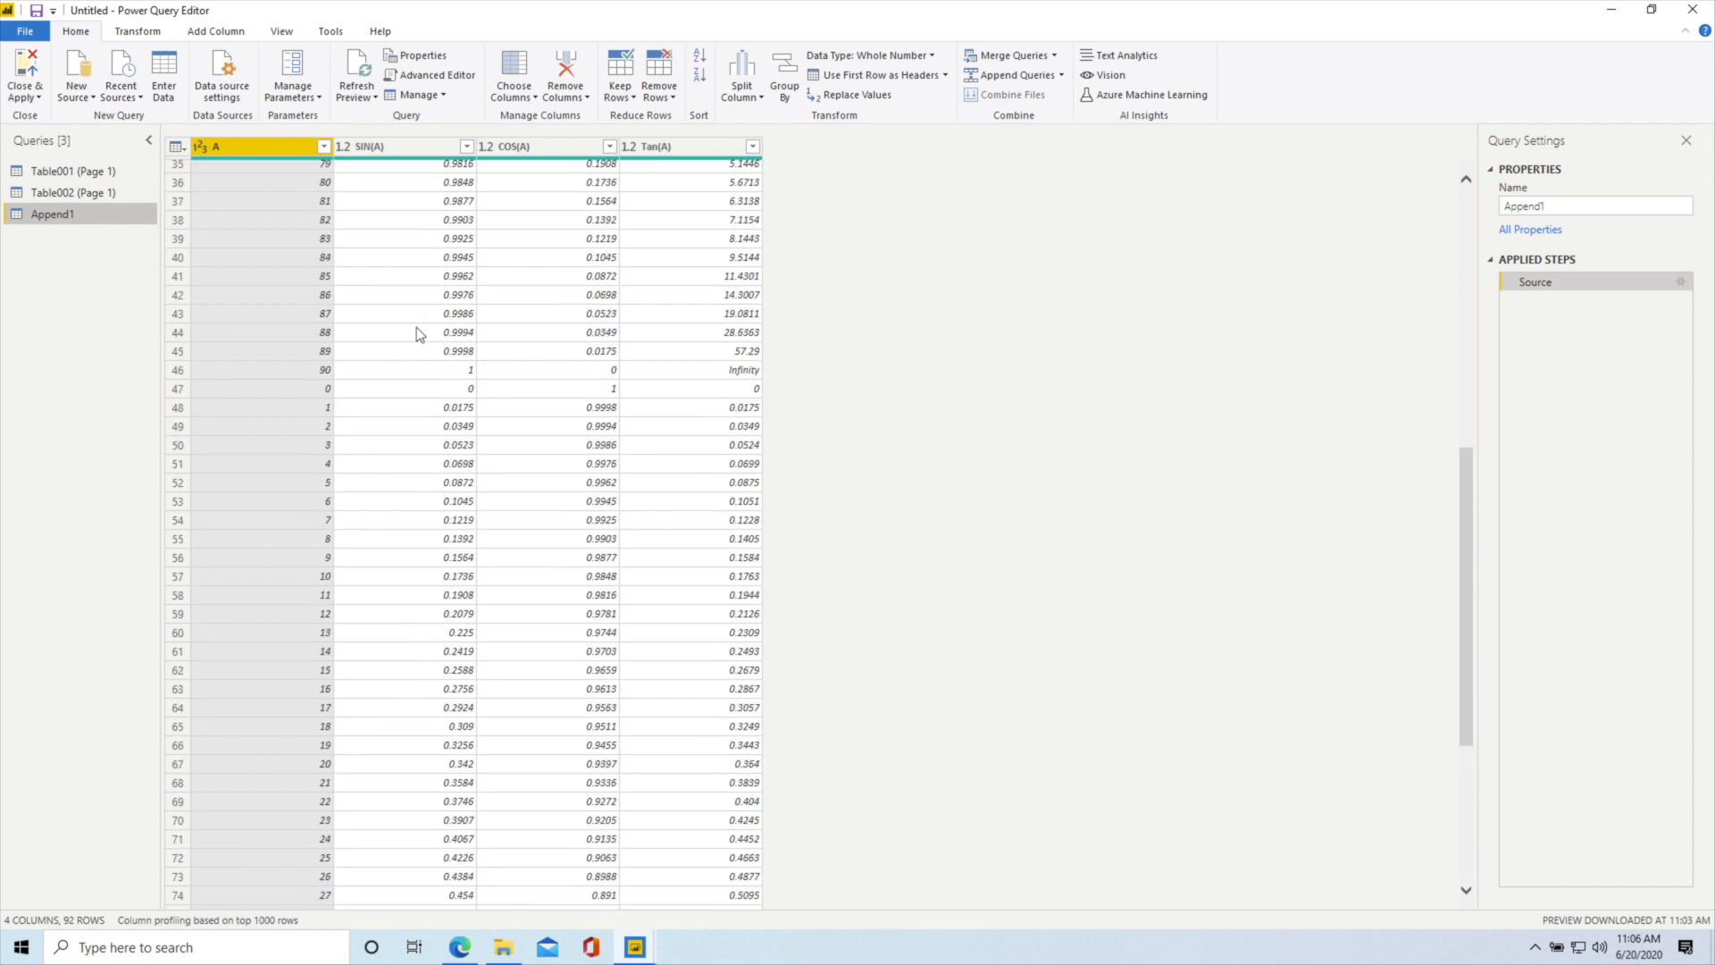
{"action": "left_click", "coordinate": [56, 173]}
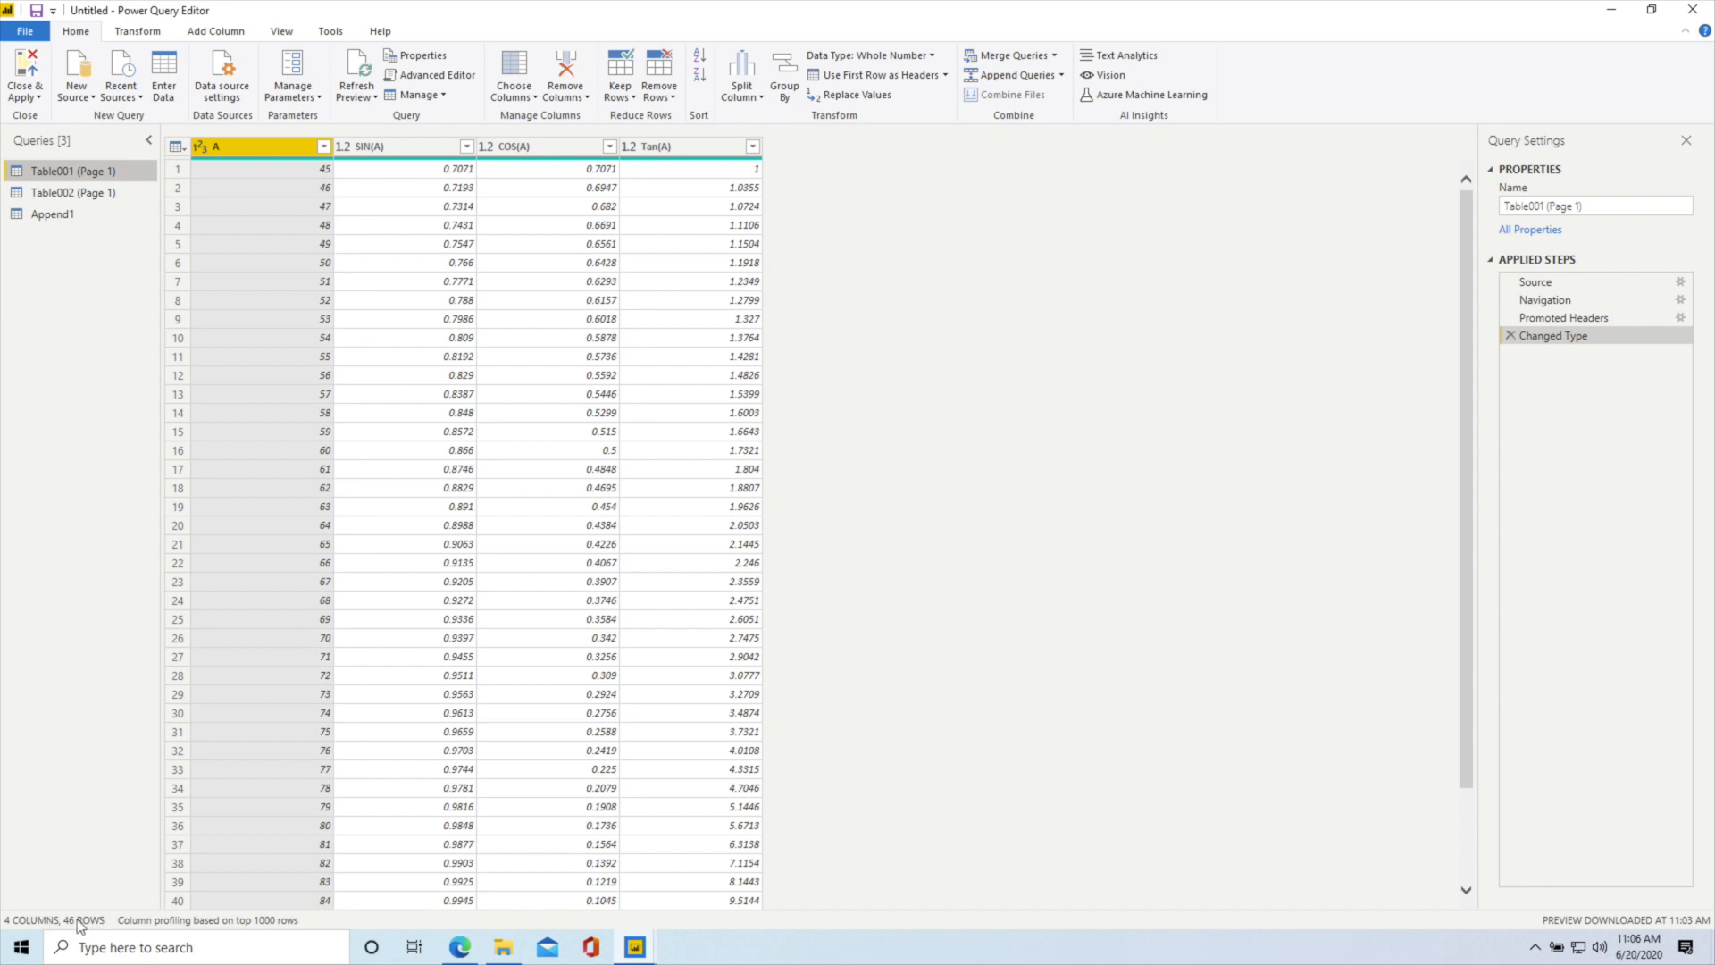
{"action": "left_click", "coordinate": [75, 192]}
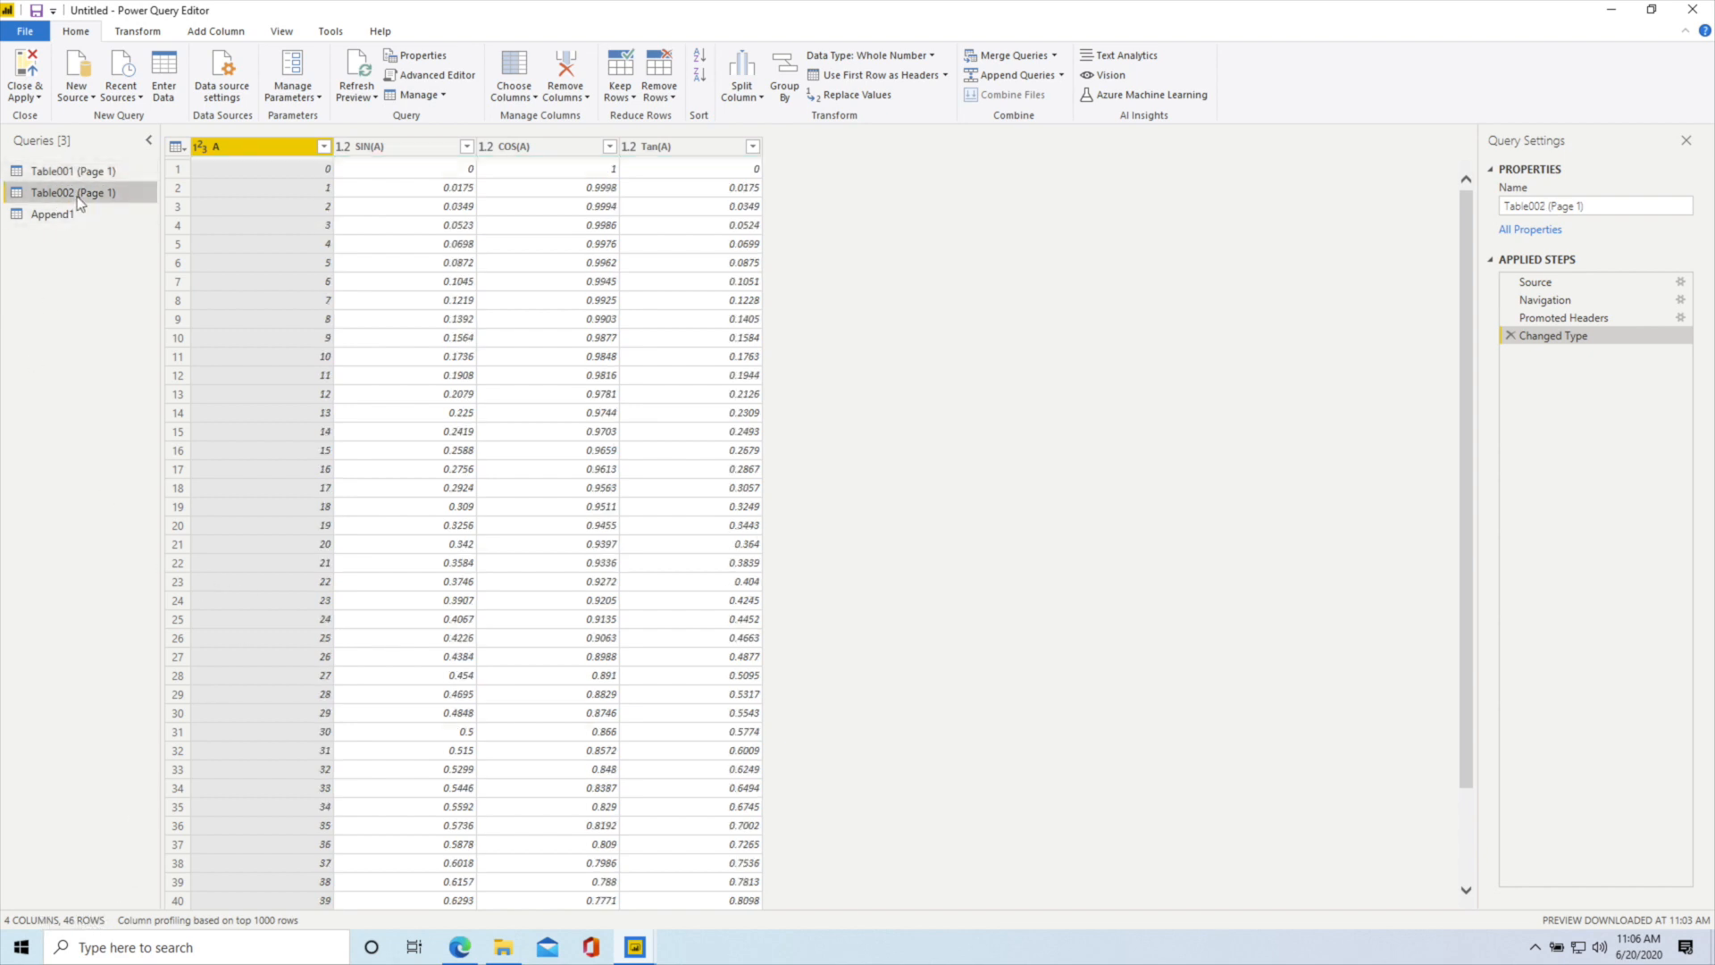
{"action": "left_click", "coordinate": [73, 223]}
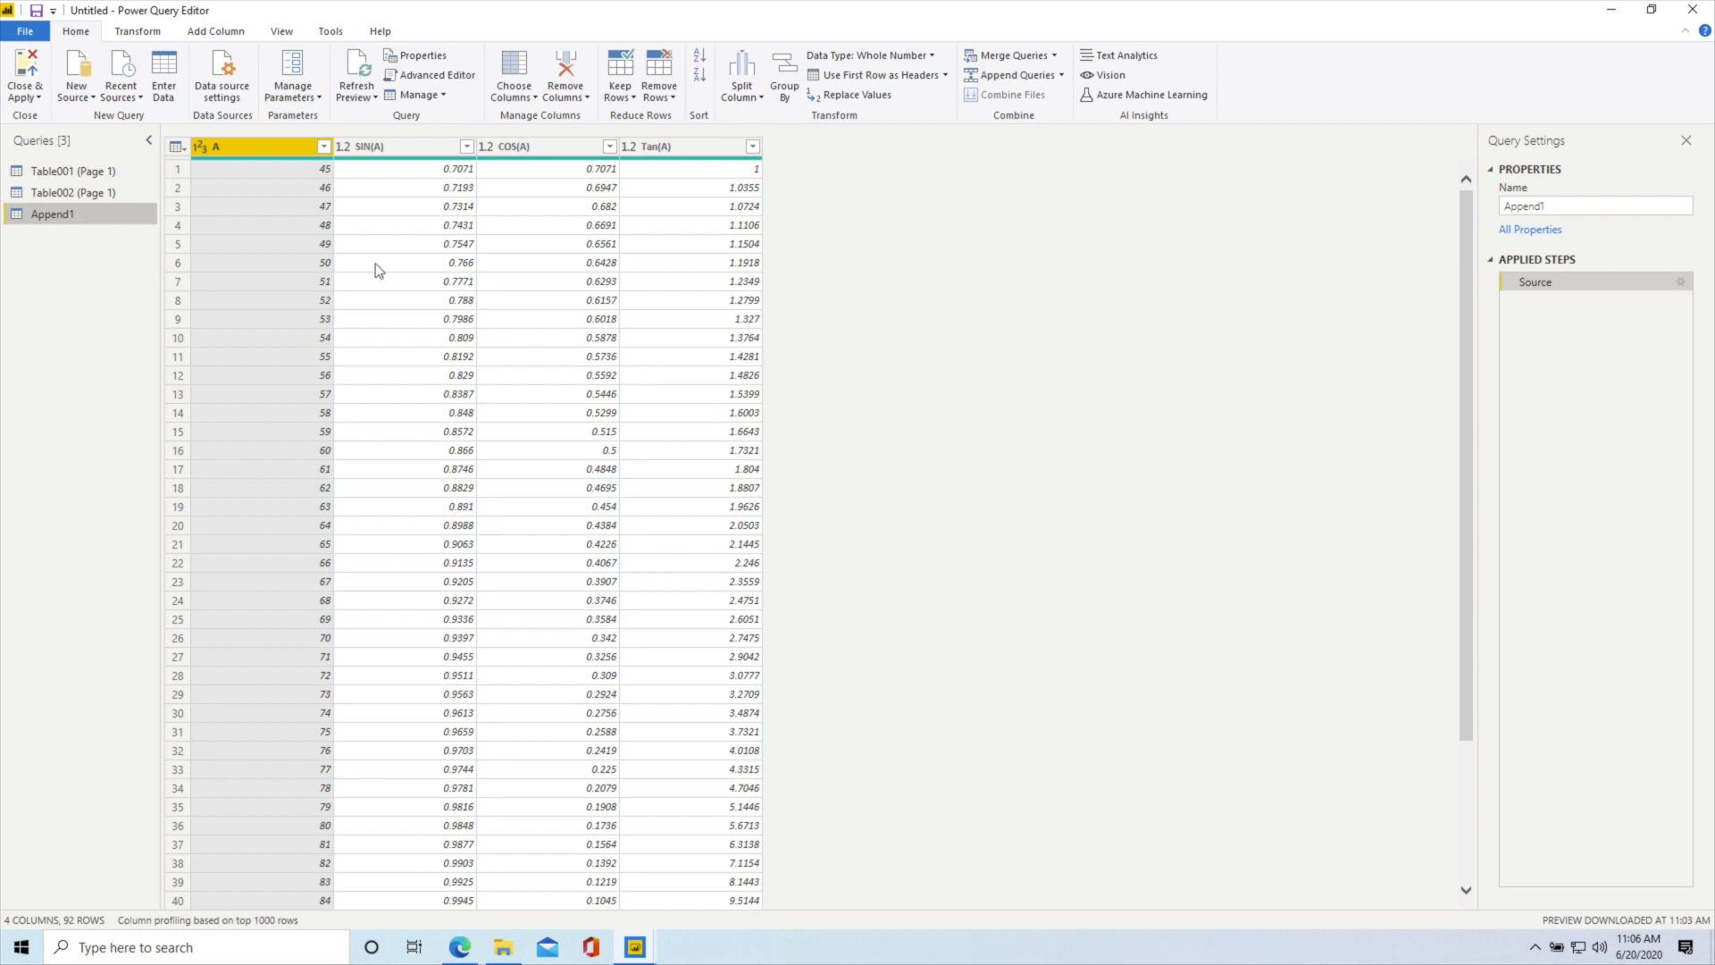
{"action": "scroll", "coordinate": [377, 270], "scroll_direction": "down", "scroll_amount": 9}
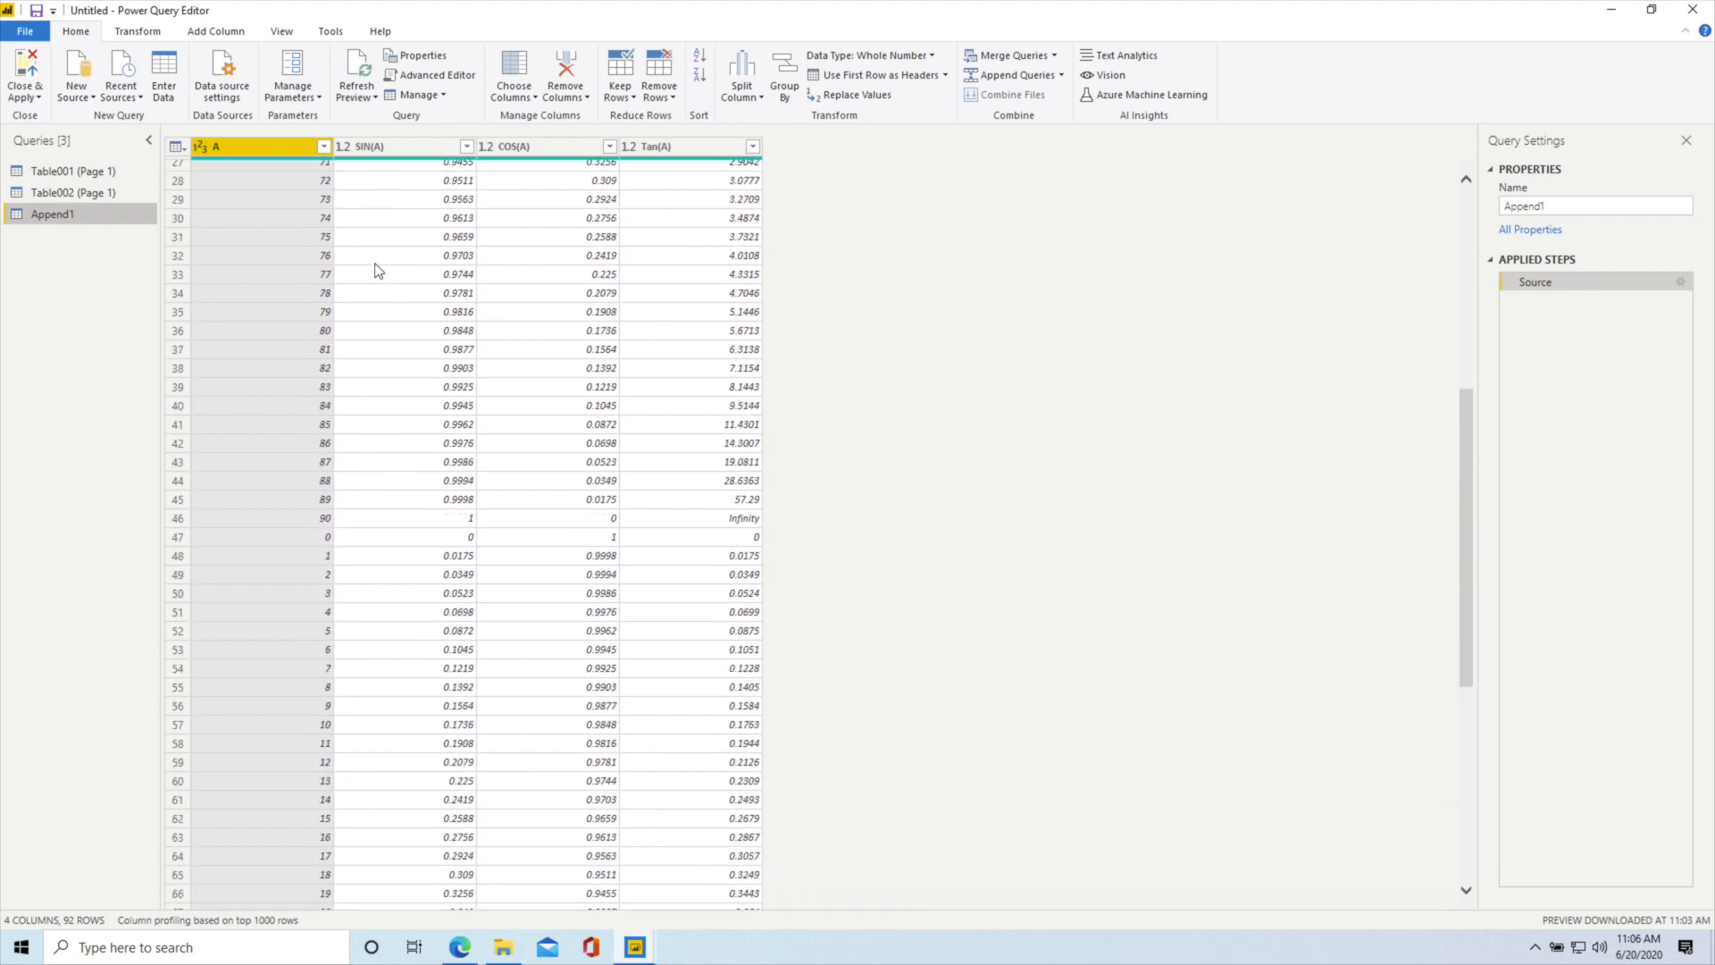
{"action": "scroll", "coordinate": [378, 270], "scroll_direction": "up", "scroll_amount": 9}
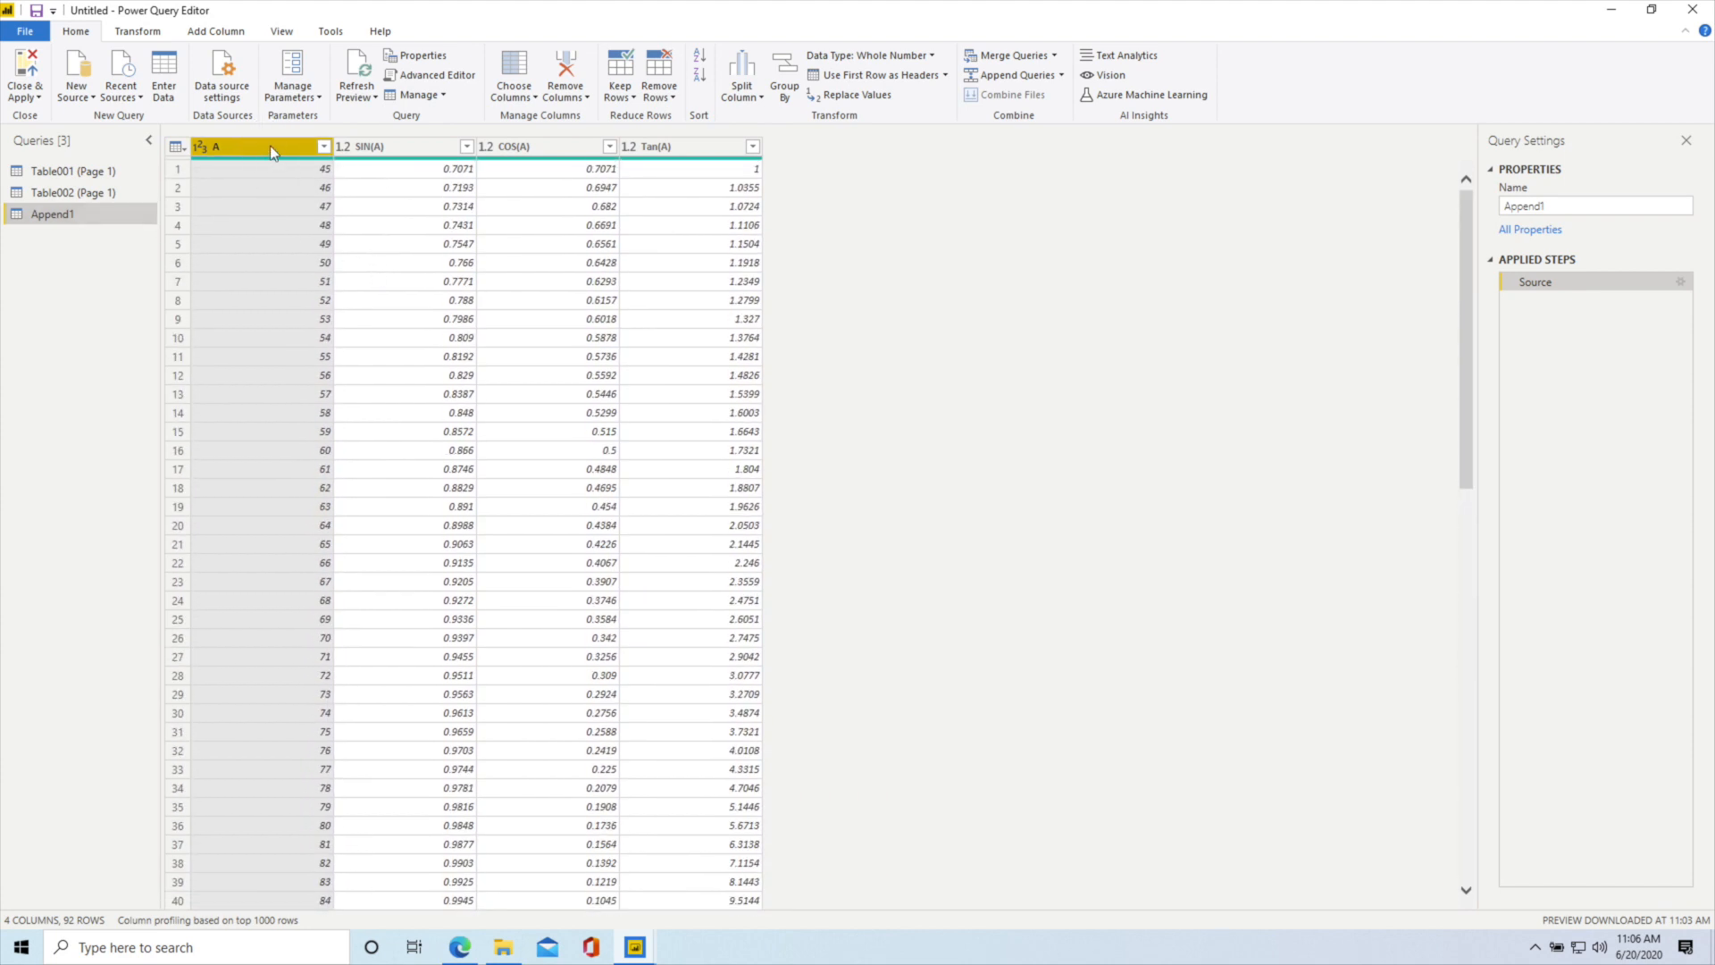
Sort the appended query by column A in ascending order and check the column for repeated values
{"action": "left_click", "coordinate": [324, 147]}
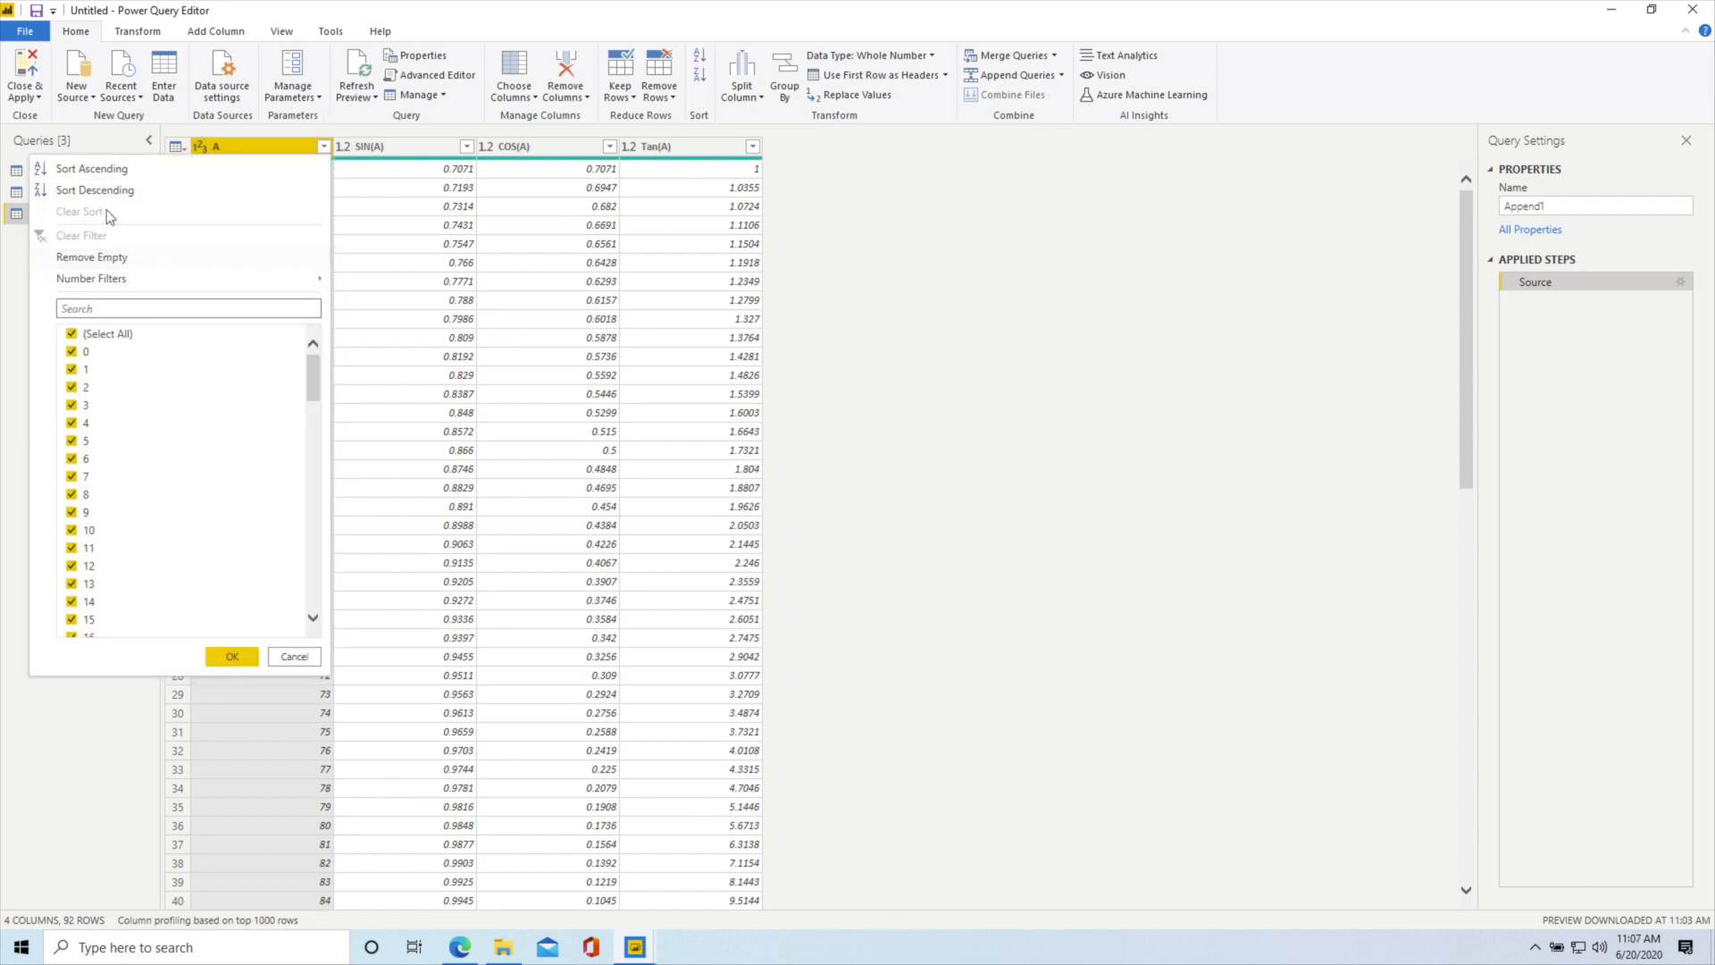
{"action": "left_click", "coordinate": [110, 173]}
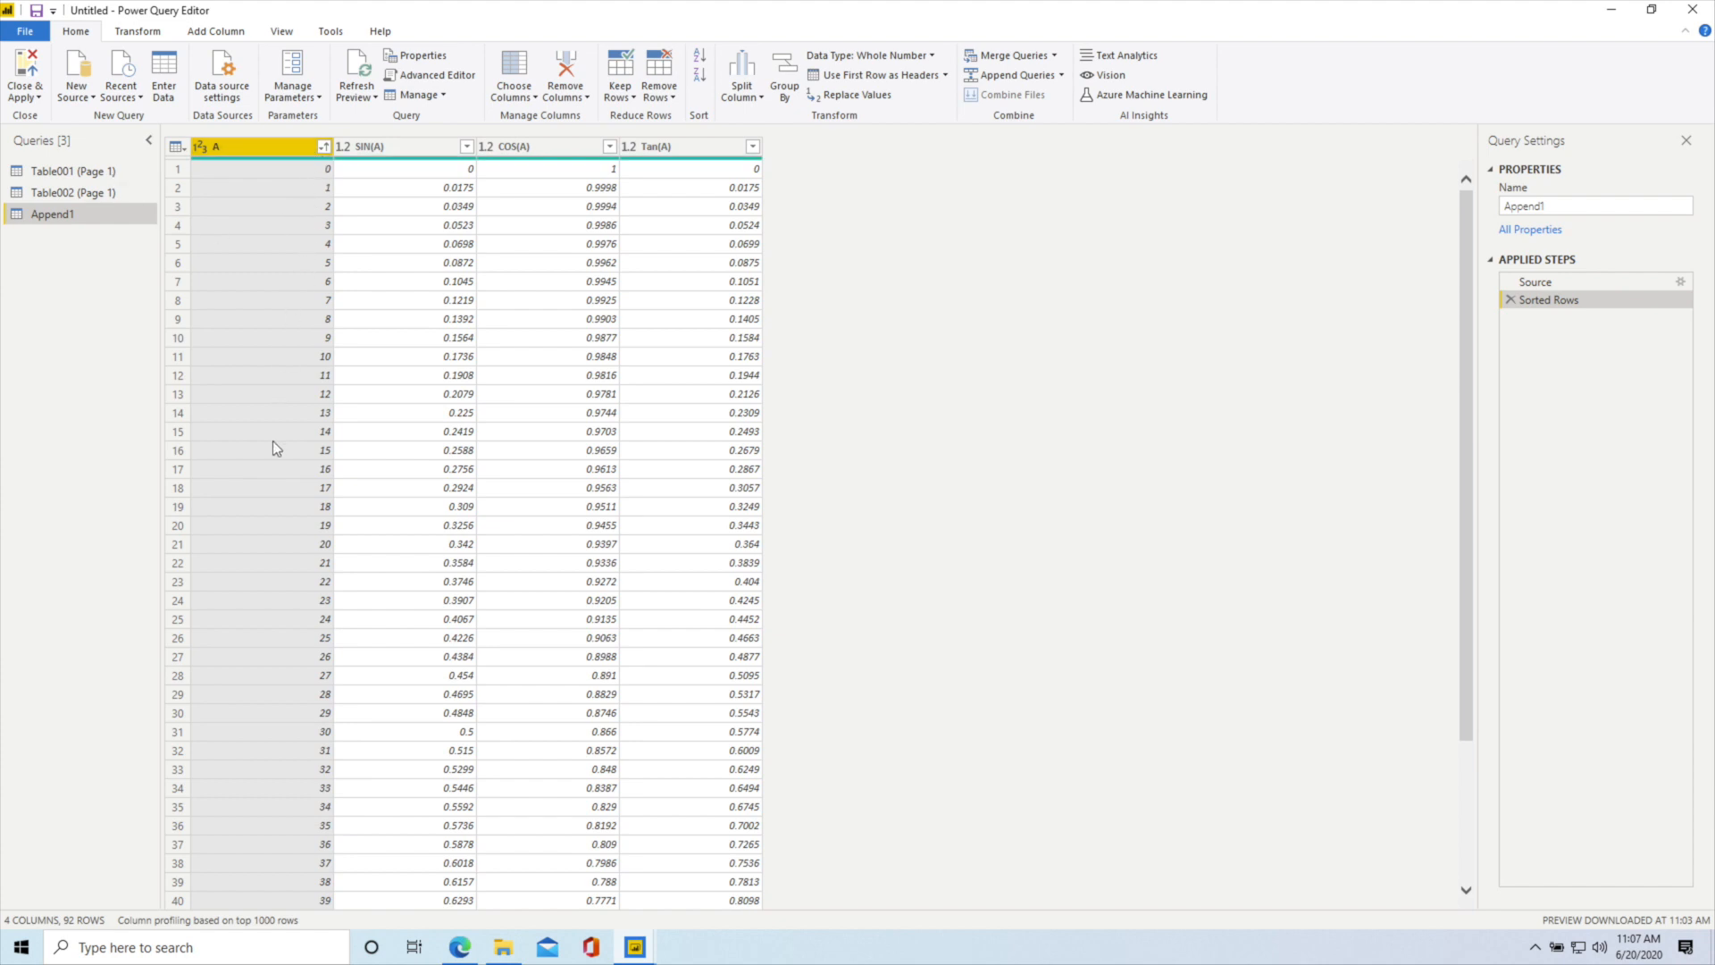
{"action": "scroll", "coordinate": [271, 441], "scroll_direction": "down", "scroll_amount": 3}
{"action": "scroll", "coordinate": [273, 442], "scroll_direction": "down", "scroll_amount": 4}
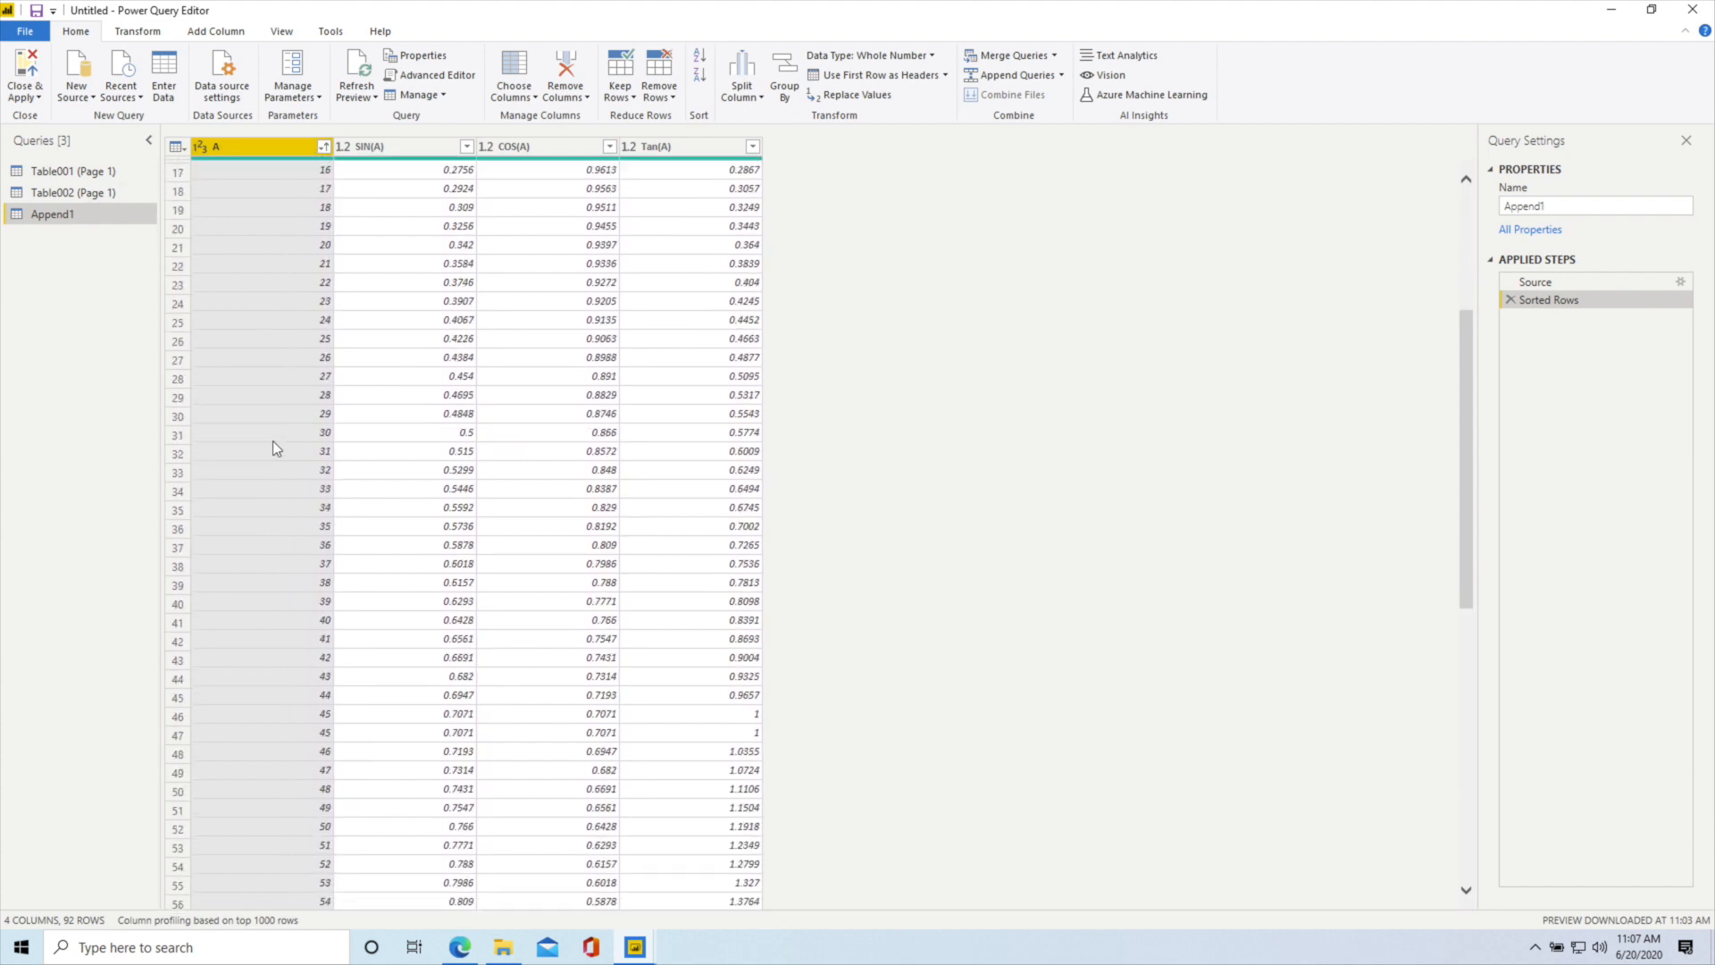
{"action": "scroll", "coordinate": [271, 441], "scroll_direction": "down", "scroll_amount": 3}
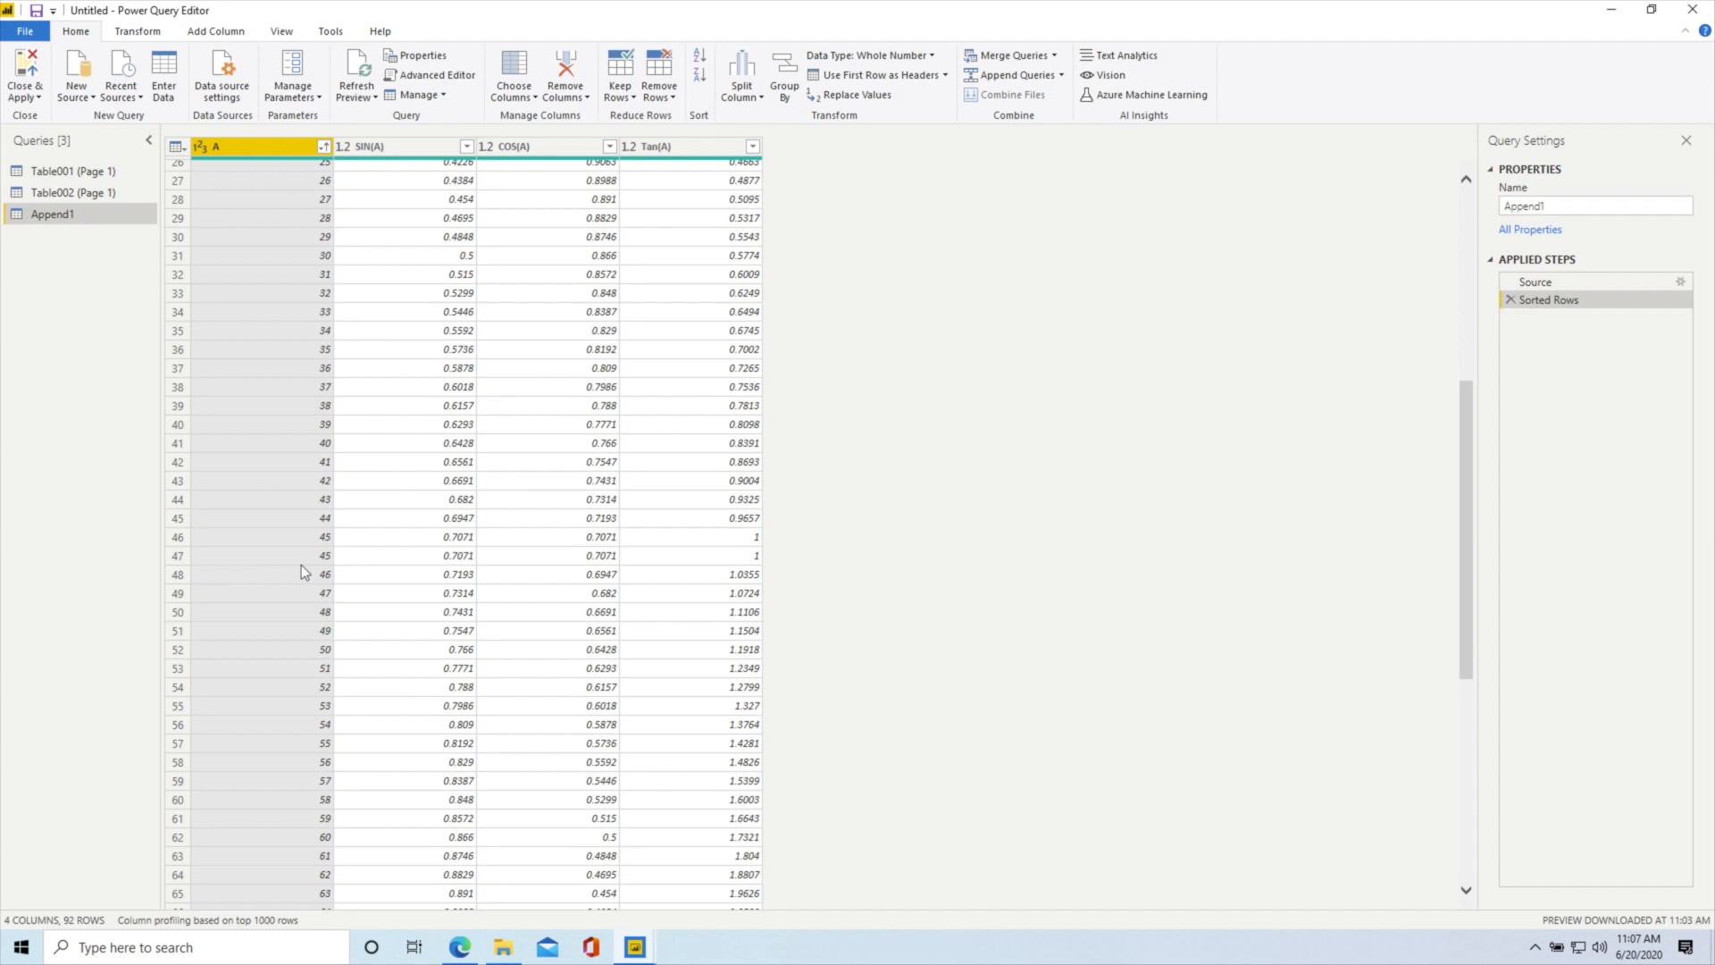
{"action": "scroll", "coordinate": [302, 568], "scroll_direction": "down", "scroll_amount": 2}
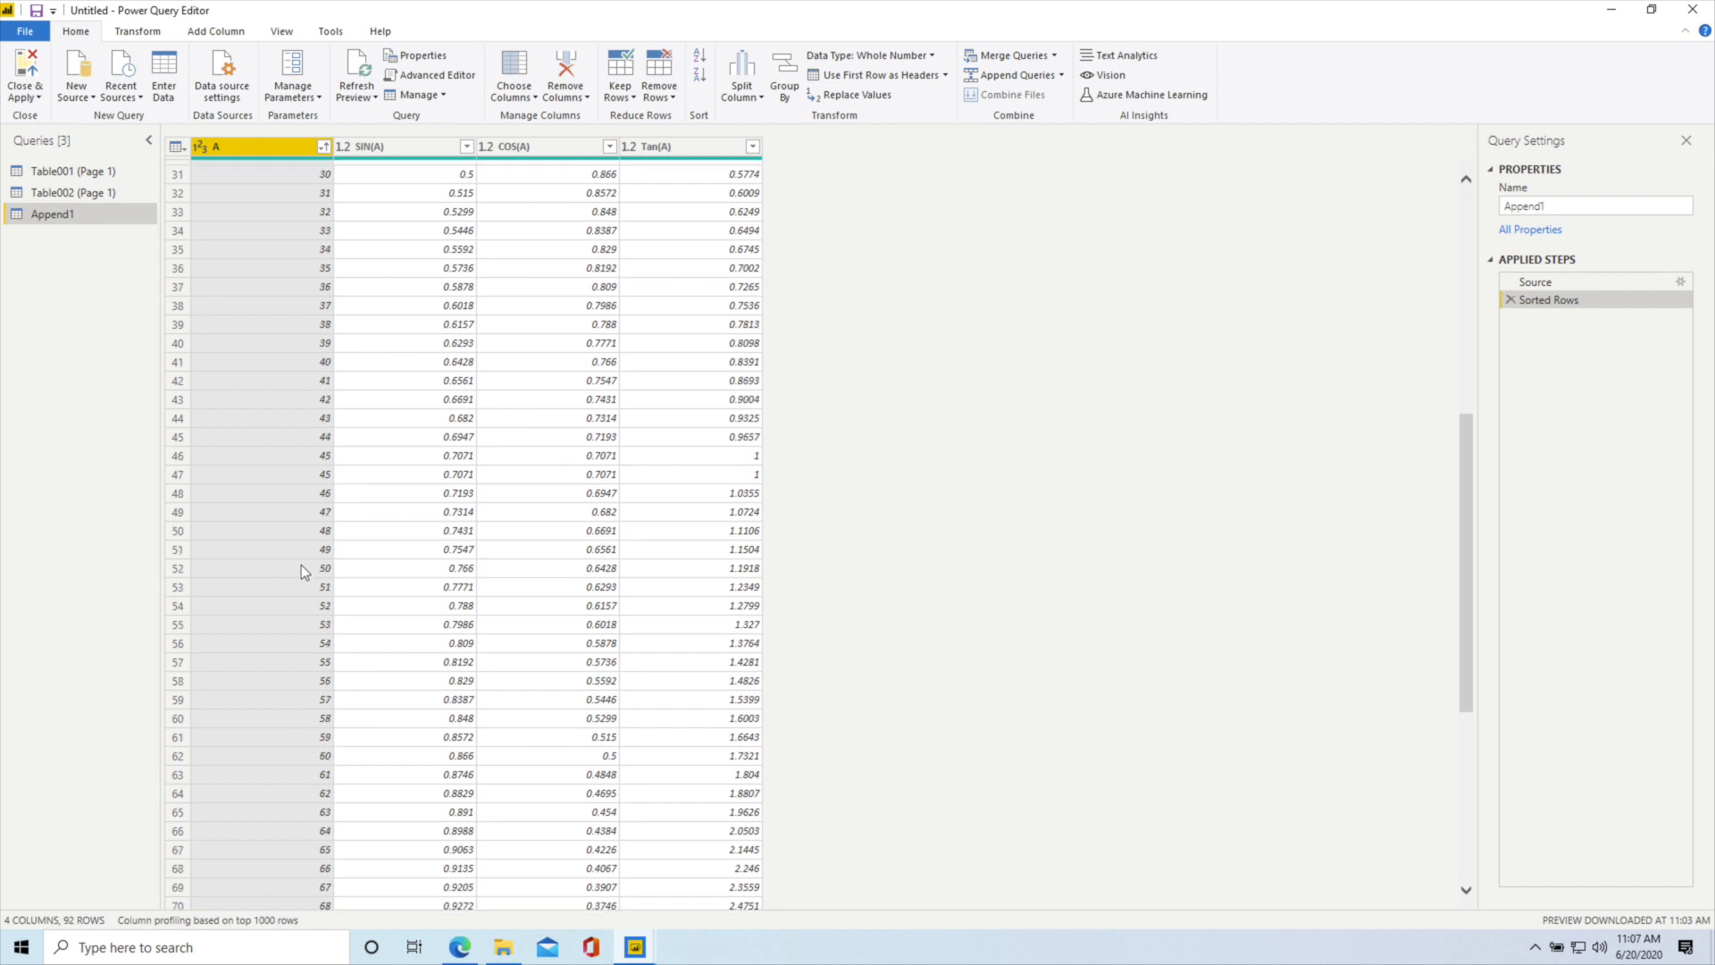
{"action": "scroll", "coordinate": [303, 563], "scroll_direction": "up", "scroll_amount": 3}
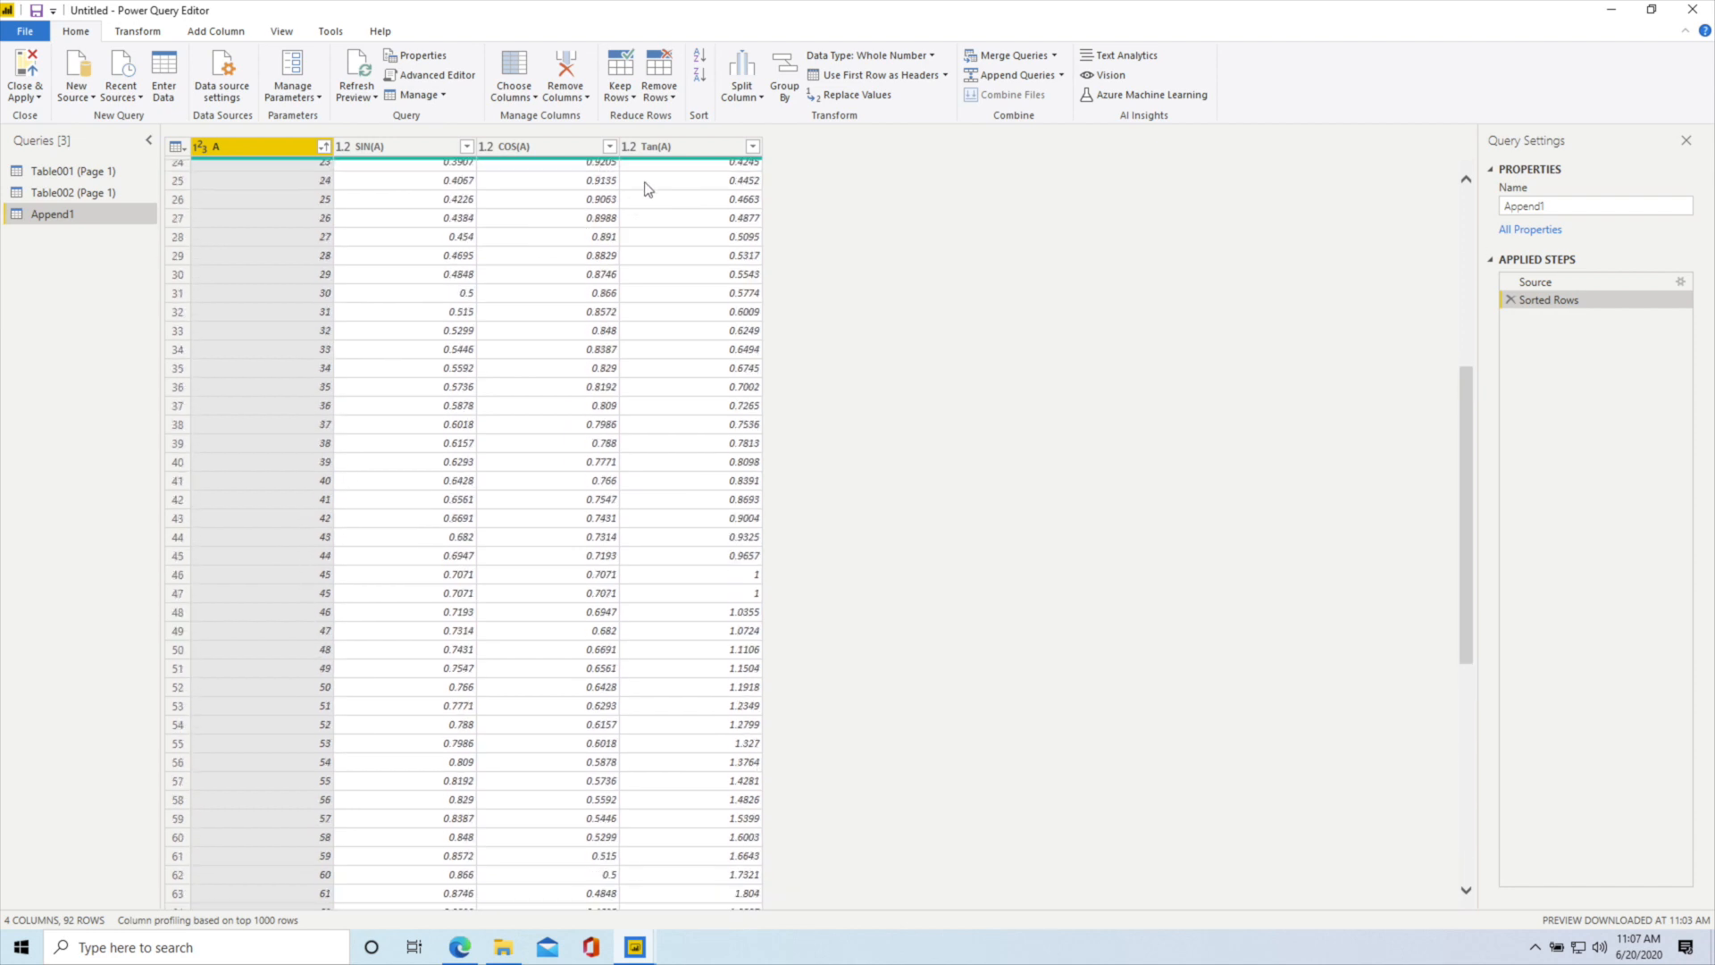
Remove the duplicate rows of the appended query based on column A and check the rows around angle 45
{"action": "left_click", "coordinate": [677, 106]}
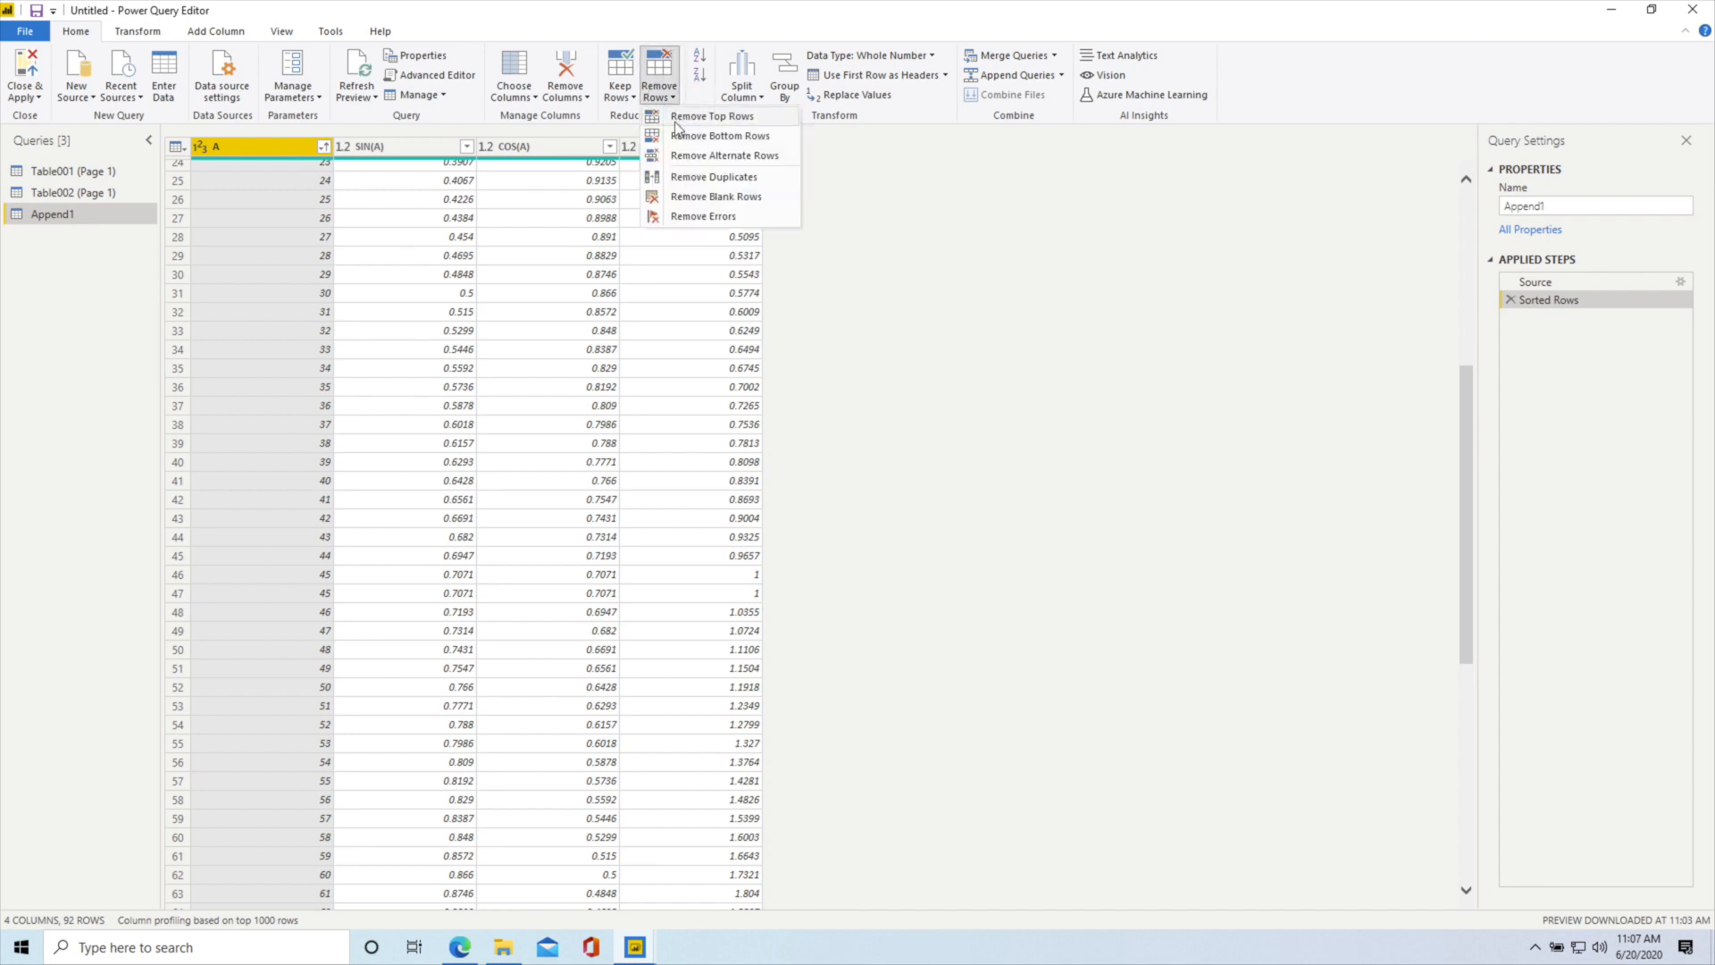
{"action": "left_click", "coordinate": [688, 178]}
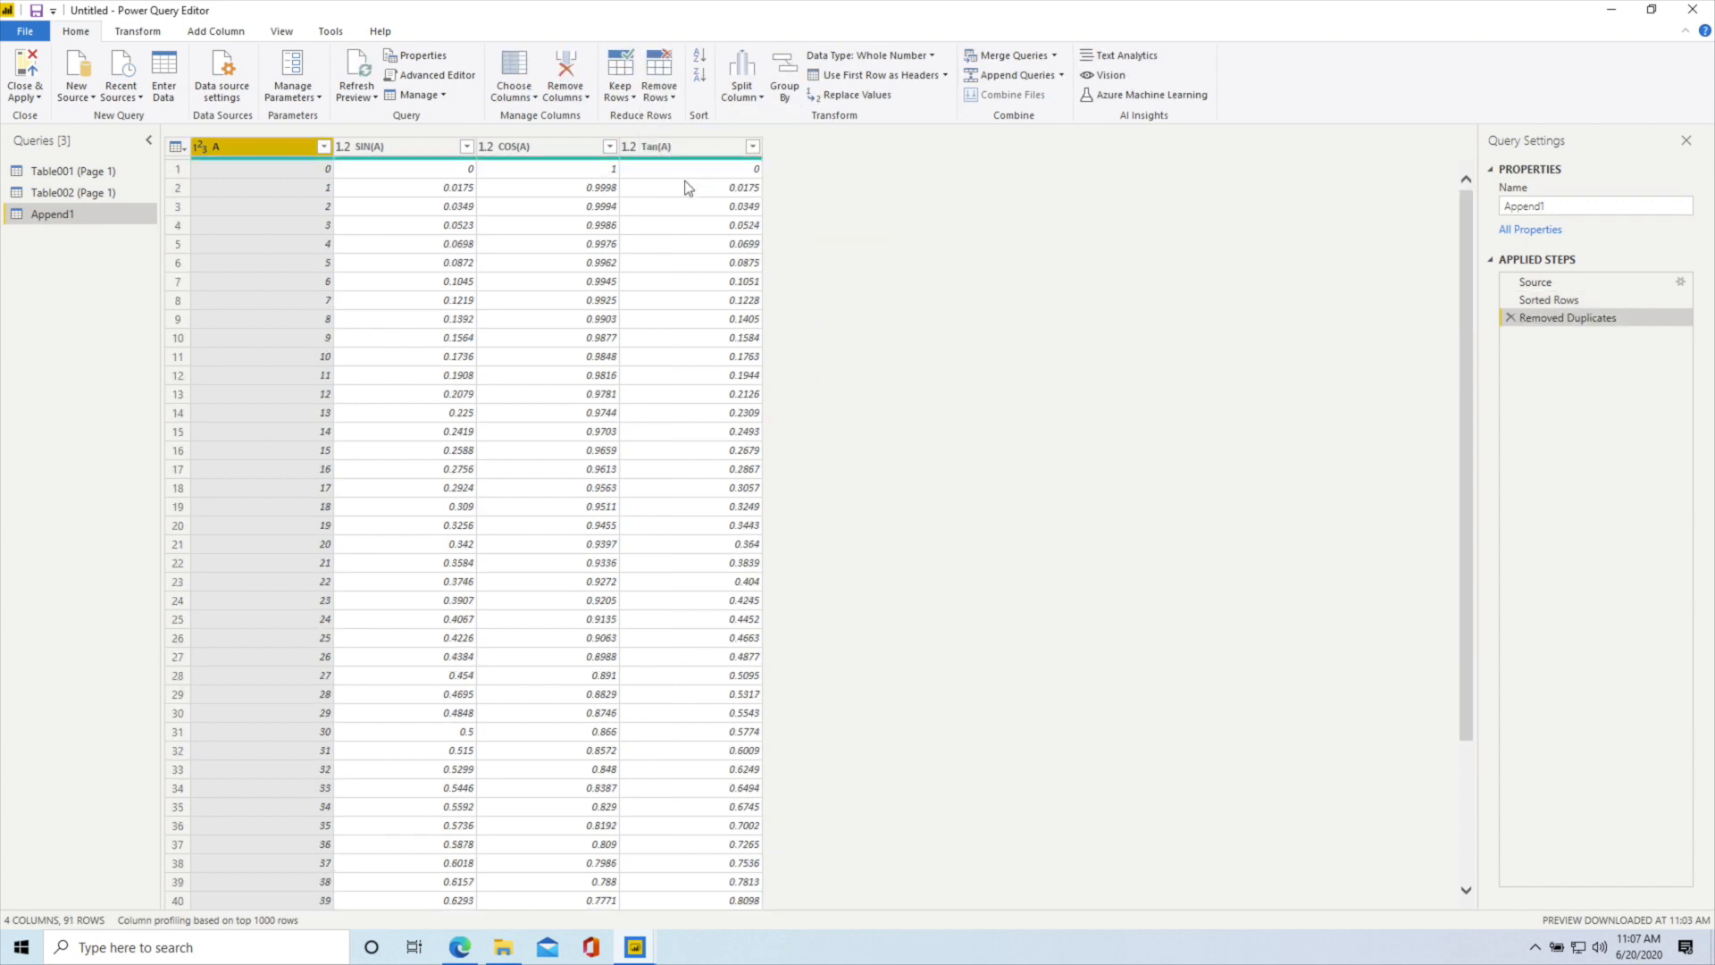
{"action": "scroll", "coordinate": [332, 265], "scroll_direction": "down", "scroll_amount": 3}
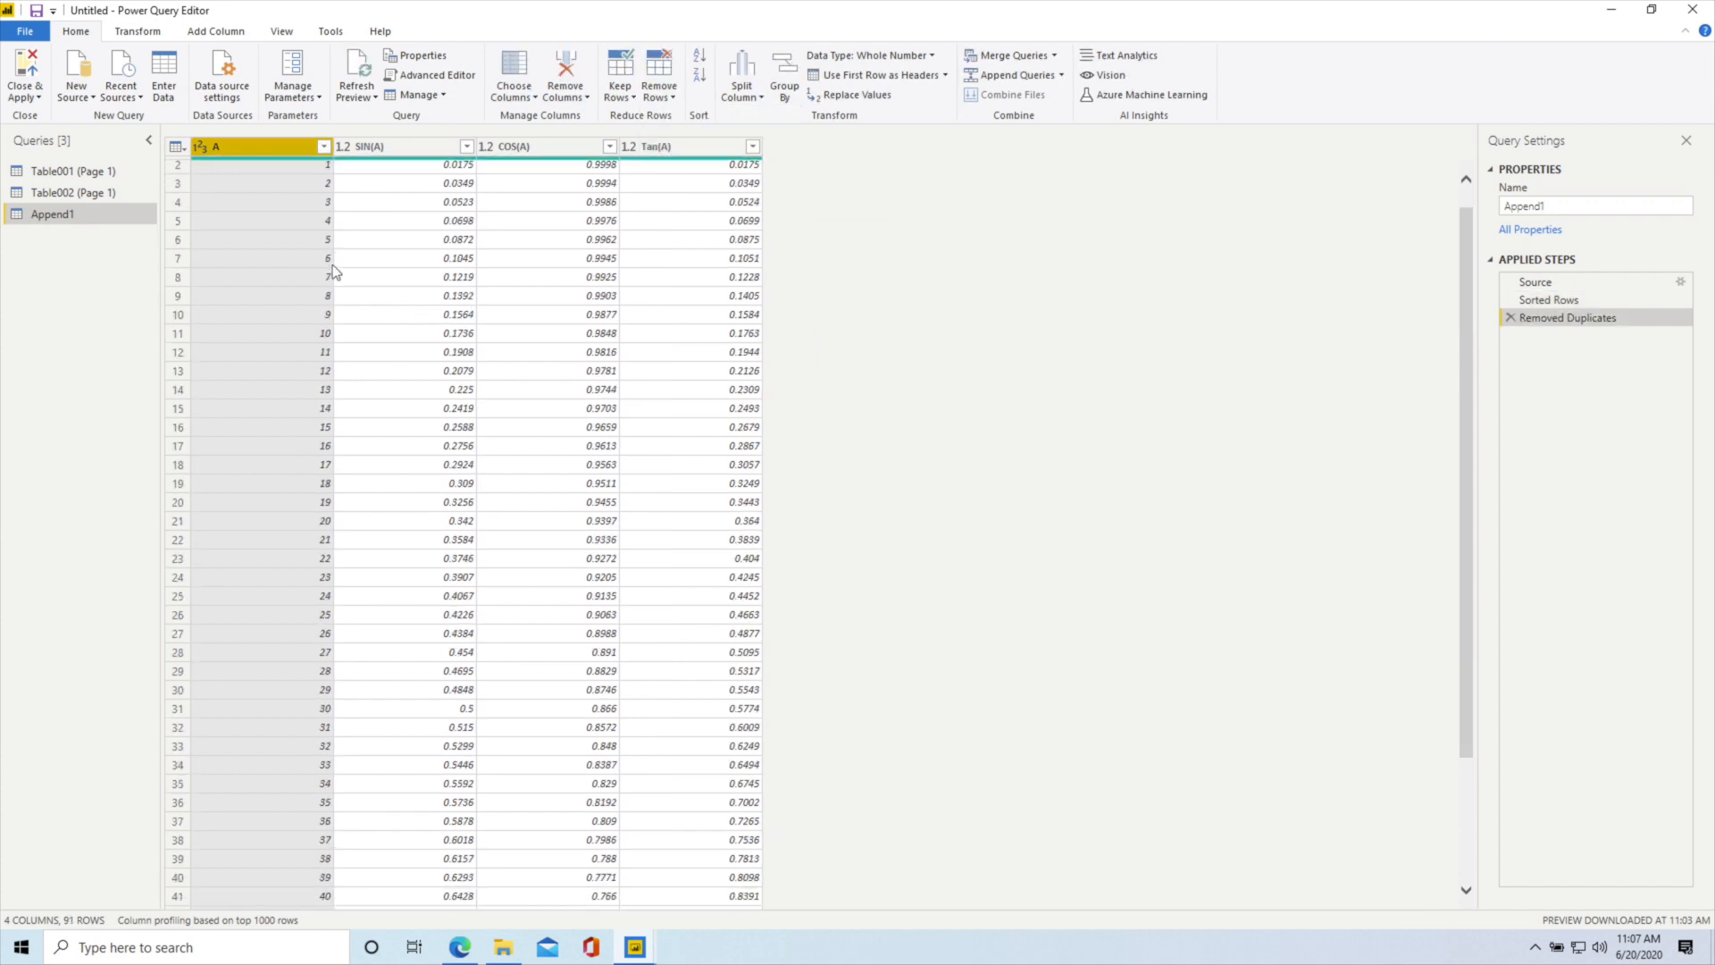
{"action": "scroll", "coordinate": [333, 264], "scroll_direction": "down", "scroll_amount": 5}
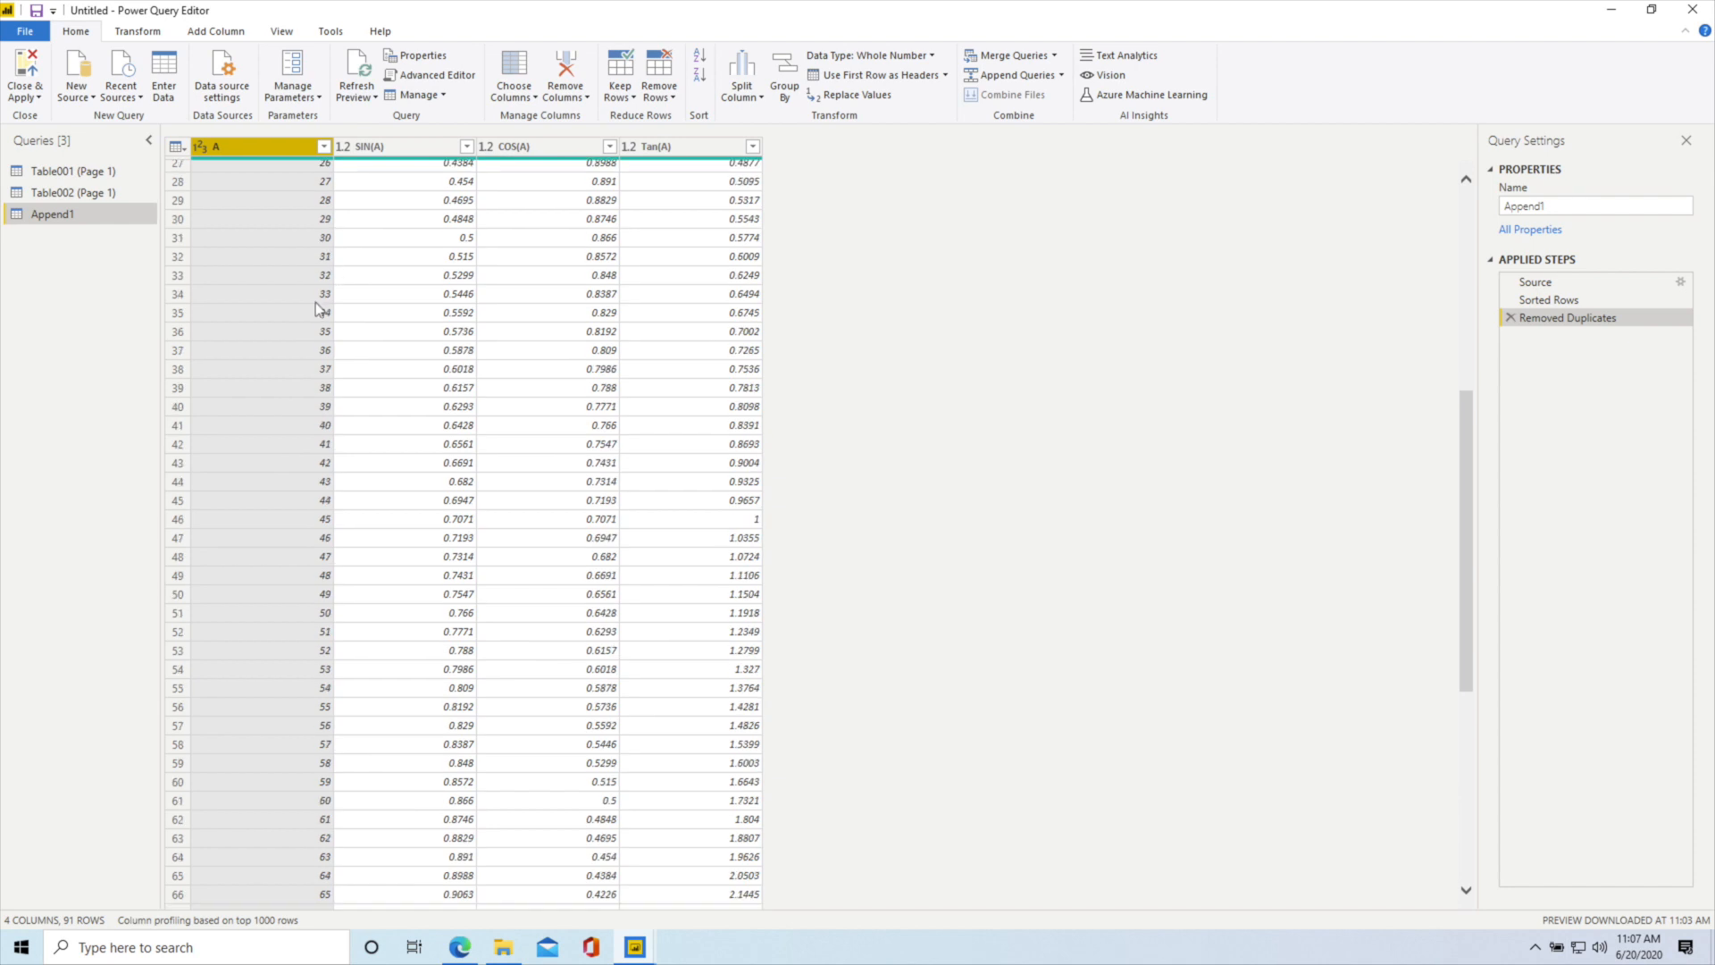